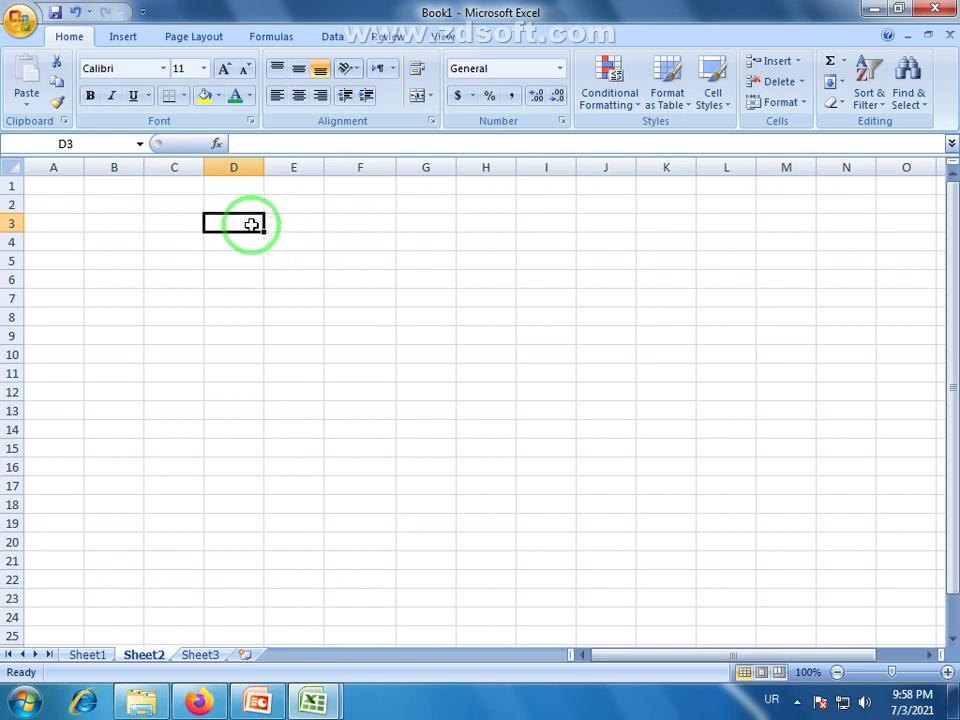
Step: Enter the numbers 951, 753 and 852 into cells C2 through C4 of Sheet2
{"action": "left_click", "coordinate": [947, 672]}
{"action": "left_click", "coordinate": [947, 672]}
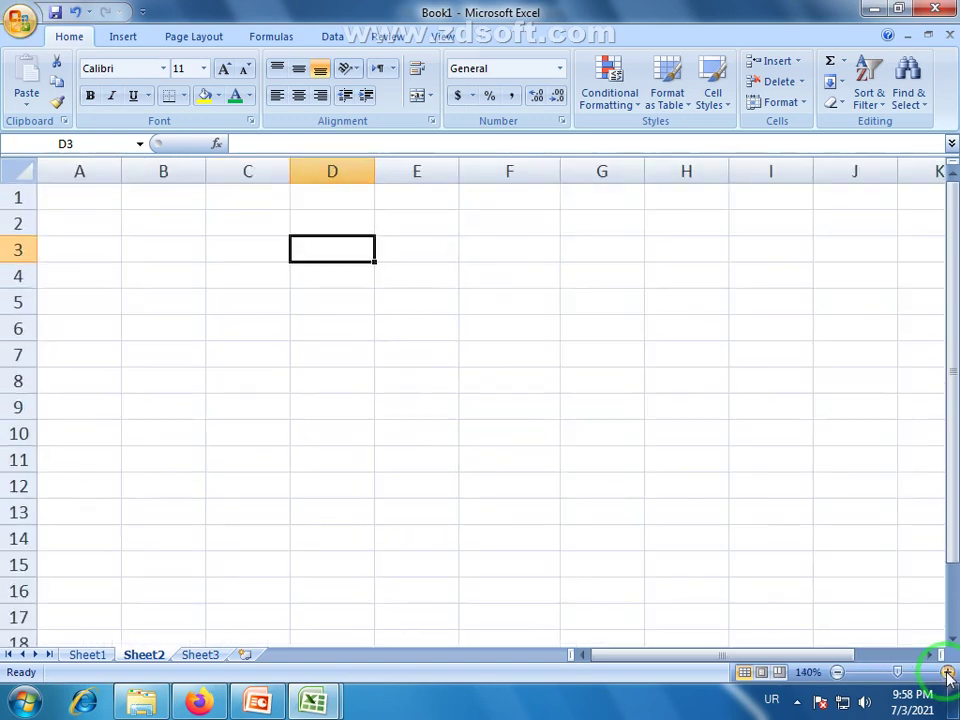
{"action": "left_click", "coordinate": [947, 672]}
{"action": "left_click", "coordinate": [947, 672]}
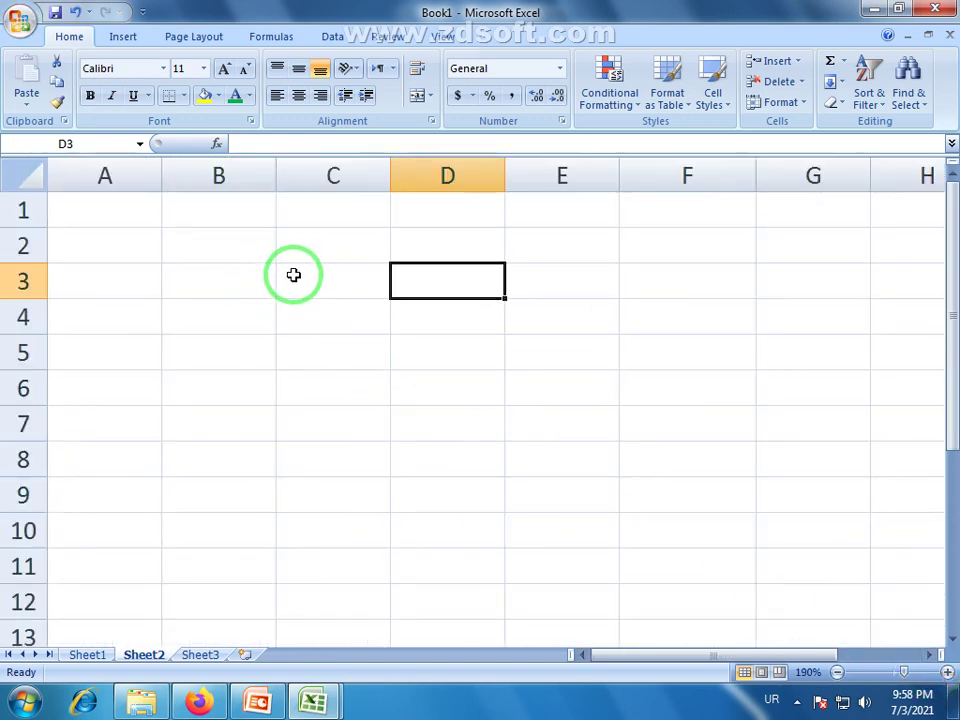
{"action": "left_click", "coordinate": [305, 244]}
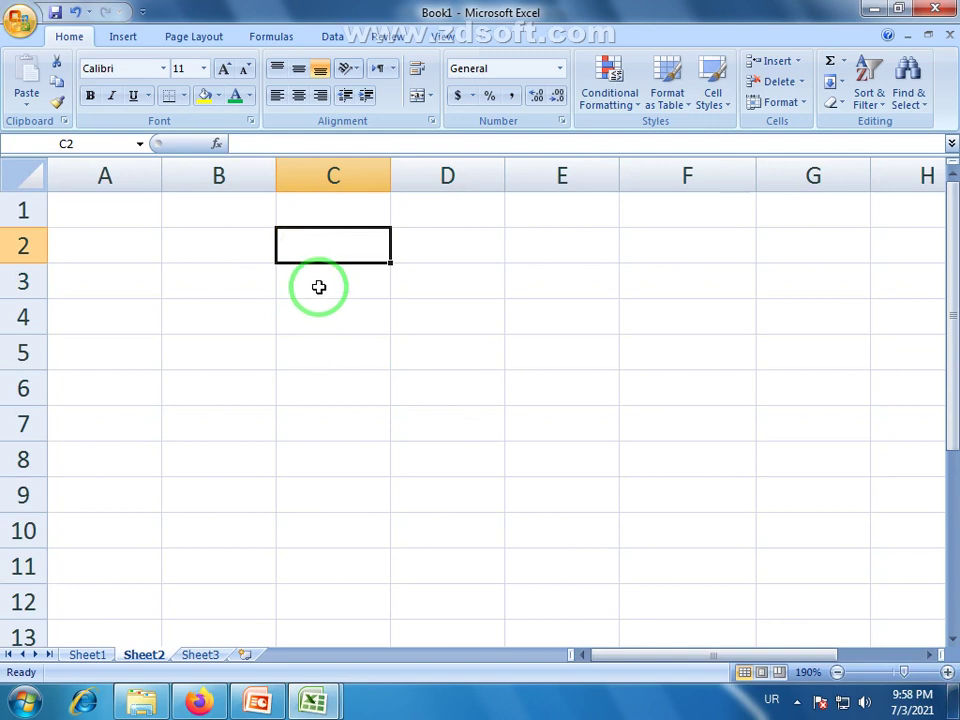
{"action": "type", "text": "951"}
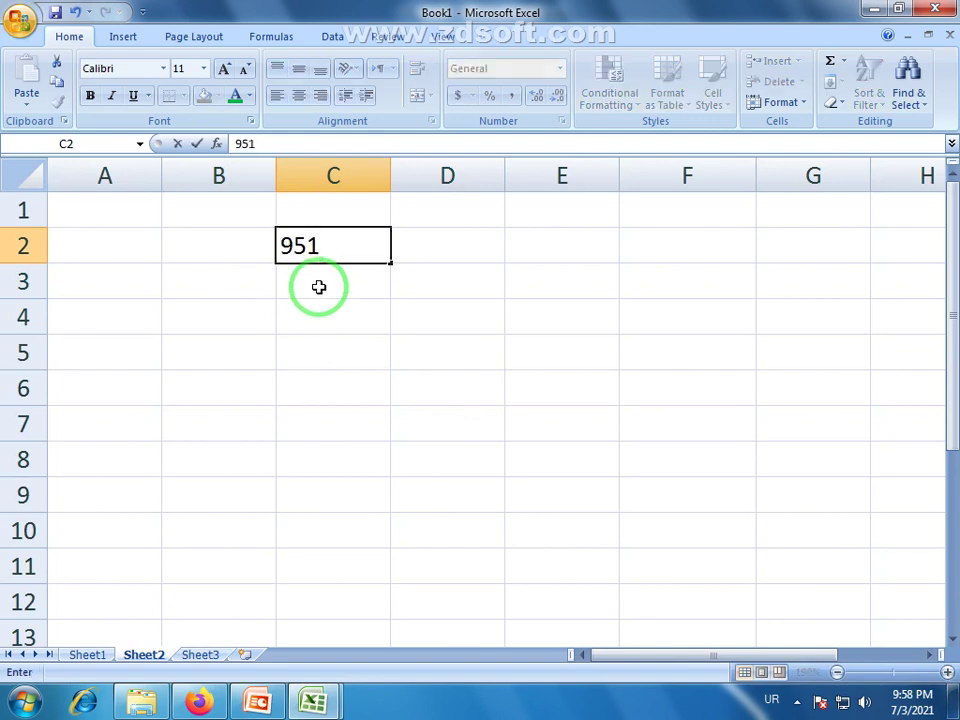
{"action": "key", "text": "Return"}
{"action": "type", "text": "753"}
{"action": "key", "text": "Return"}
{"action": "type", "text": "852"}
{"action": "key", "text": "Return"}
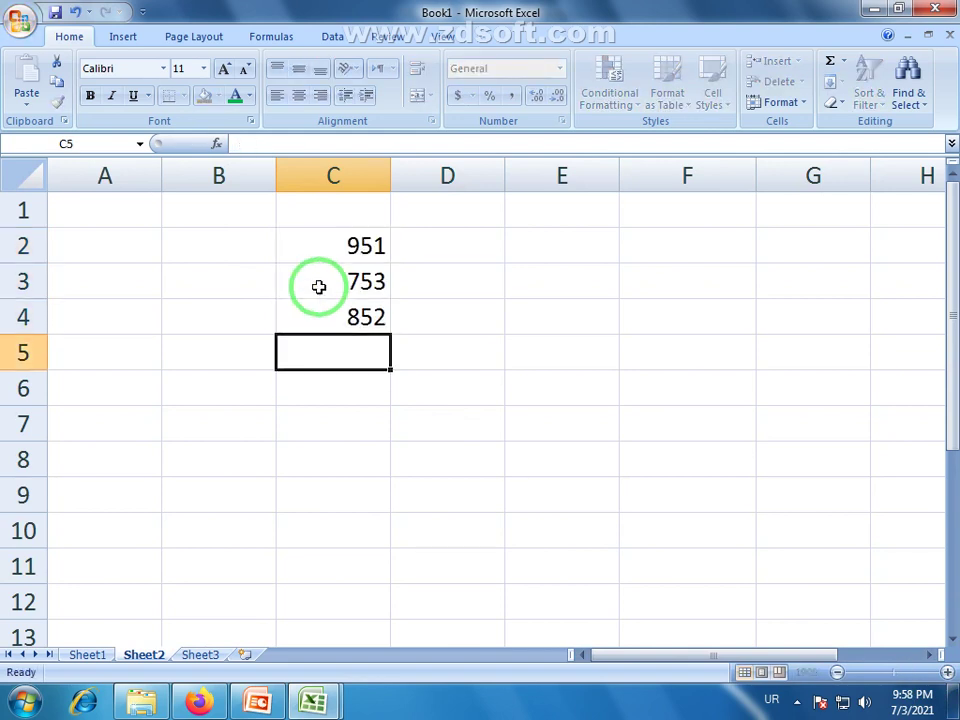
Step: Continue the number list in cells C5 through C8 with 465, 954, 654 and 256
{"action": "type", "text": "465"}
{"action": "key", "text": "Return"}
{"action": "type", "text": "95"}
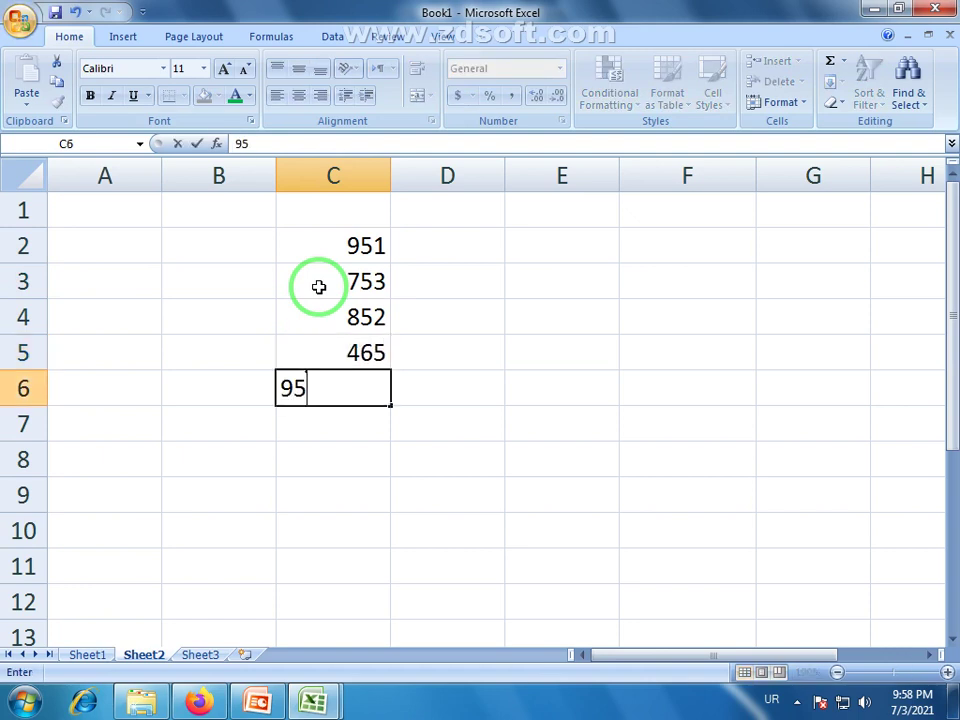
{"action": "type", "text": "4"}
{"action": "key", "text": "Return"}
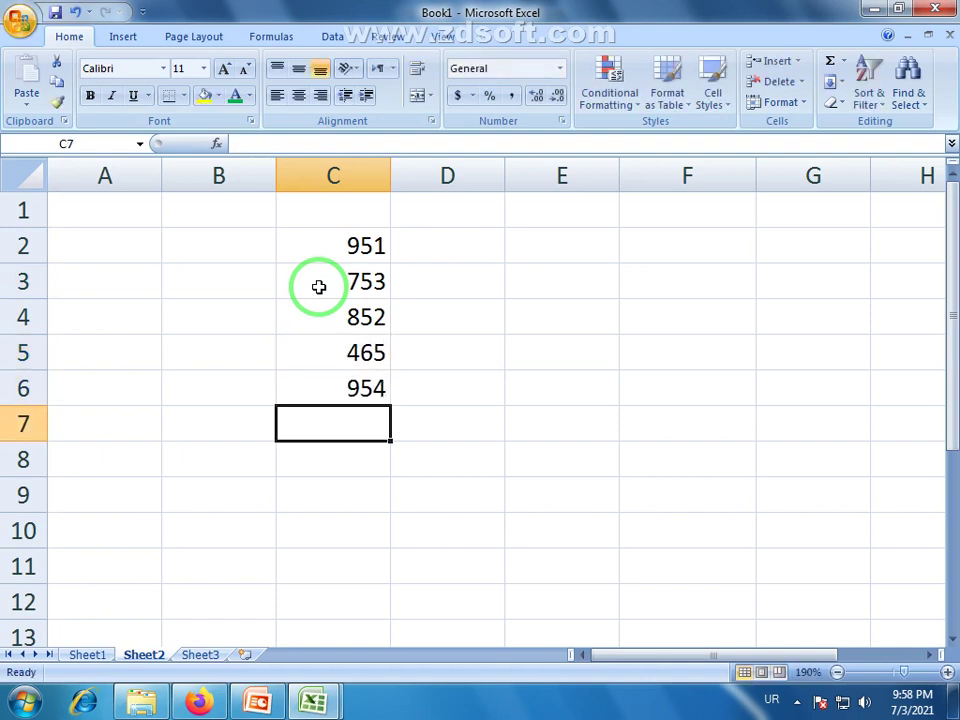
{"action": "type", "text": "654"}
{"action": "key", "text": "Return"}
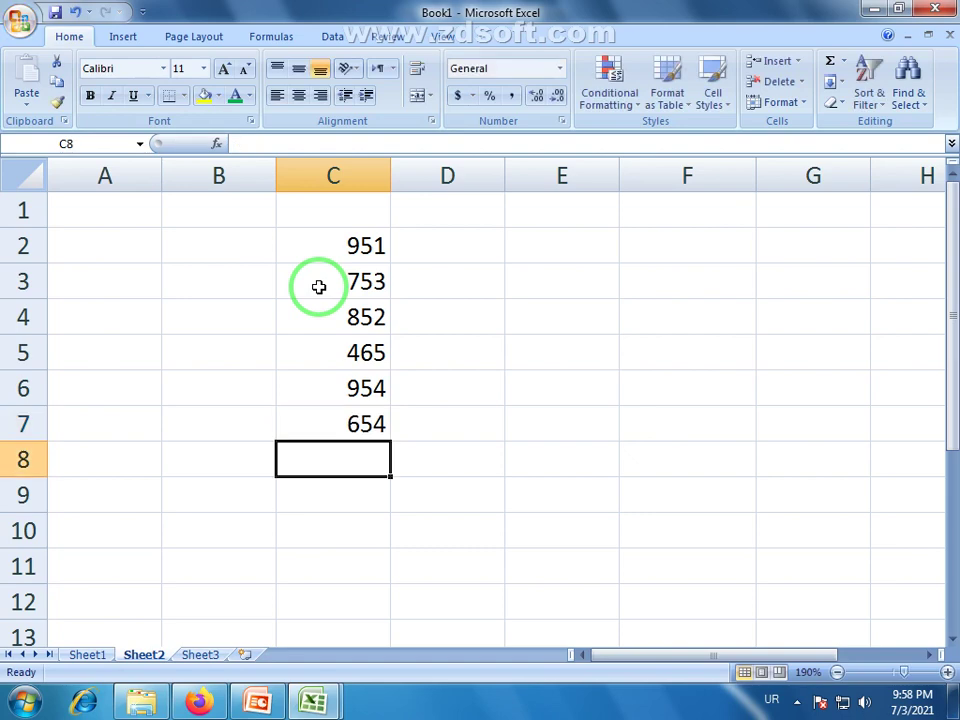
{"action": "type", "text": "256"}
{"action": "key", "text": "Return"}
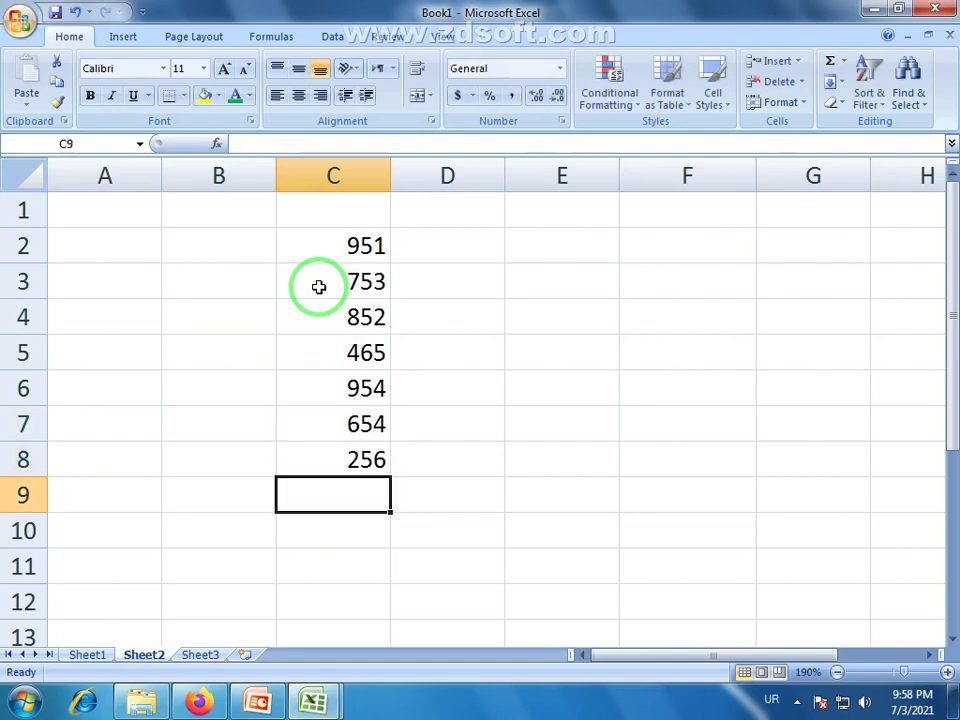
{"action": "left_click_drag", "start_coordinate": [356, 244], "coordinate": [366, 457]}
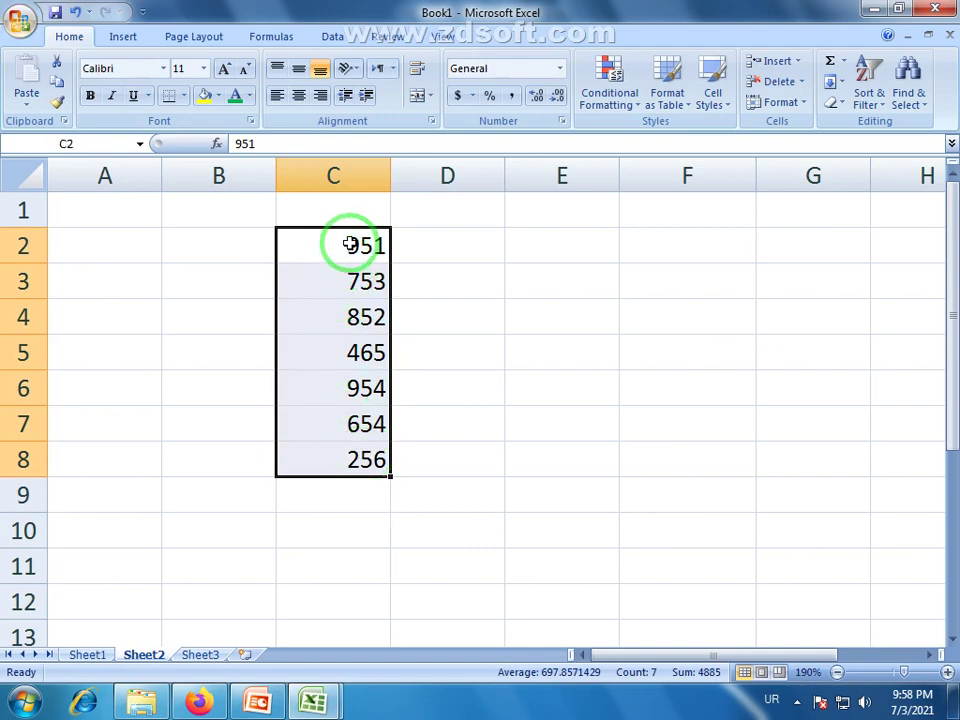
{"action": "left_click_drag", "start_coordinate": [349, 242], "coordinate": [345, 468]}
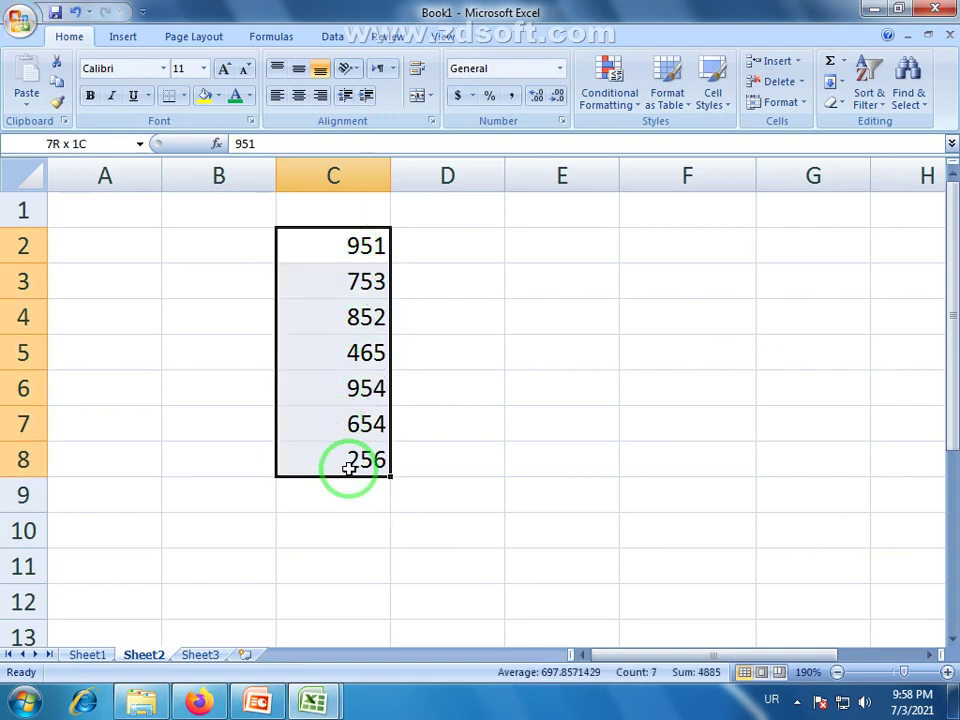
{"action": "left_click_drag", "start_coordinate": [334, 246], "coordinate": [341, 463]}
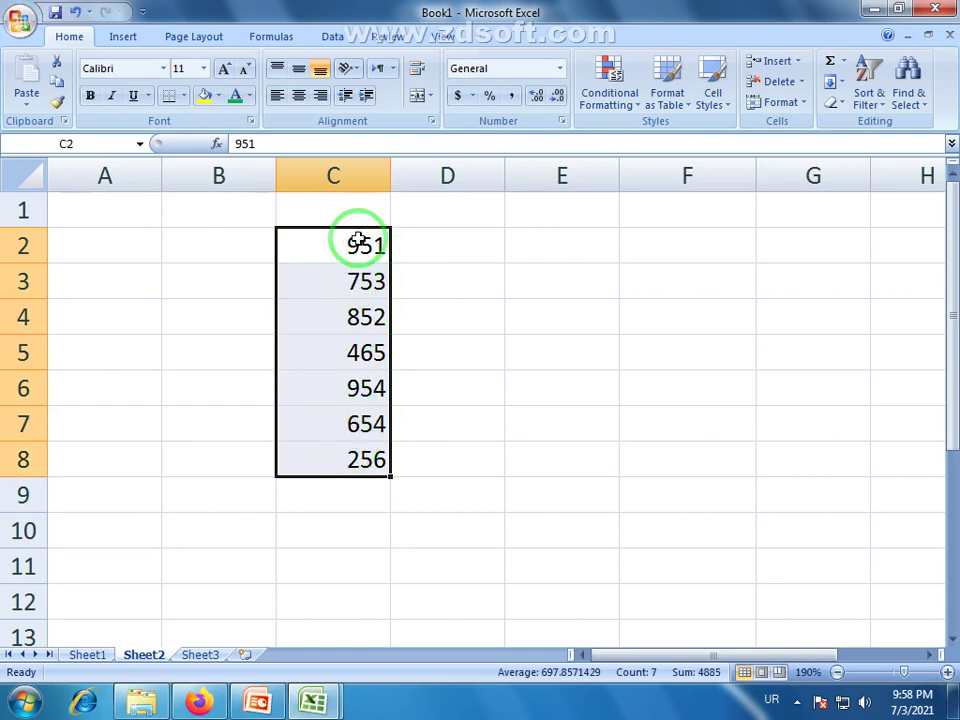
{"action": "left_click", "coordinate": [326, 460]}
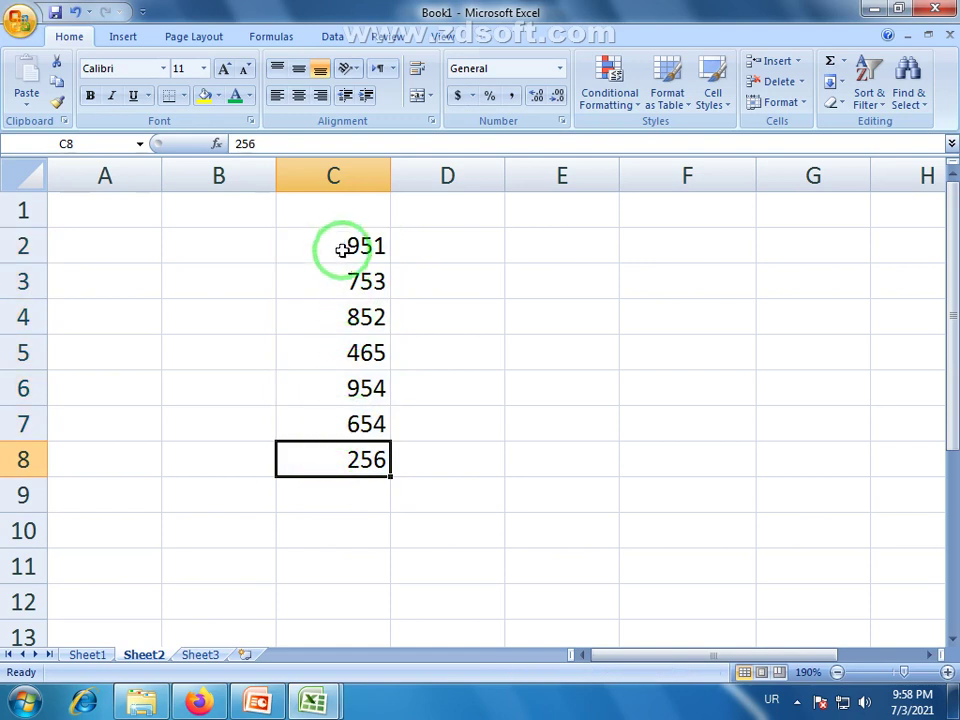
{"action": "left_click", "coordinate": [330, 250]}
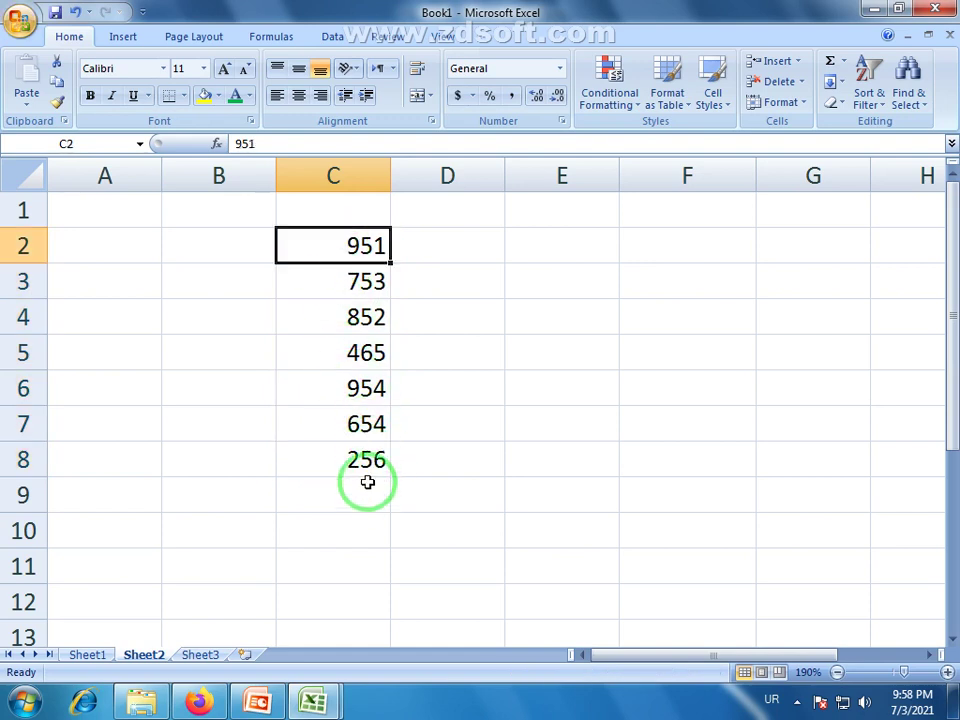
{"action": "left_click", "coordinate": [370, 460]}
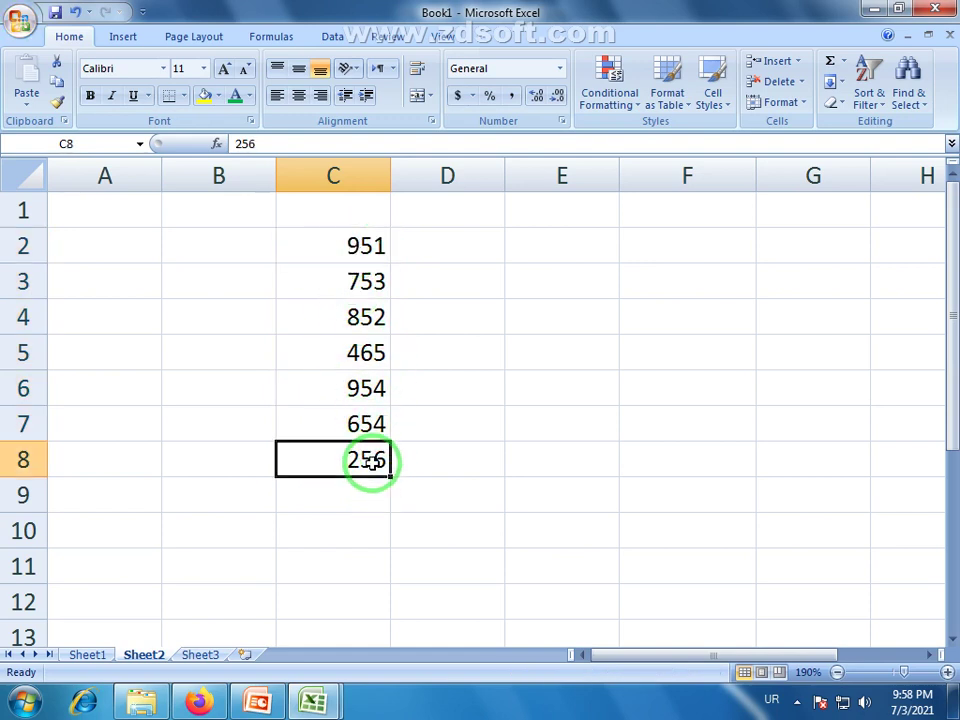
{"action": "left_click", "coordinate": [349, 390]}
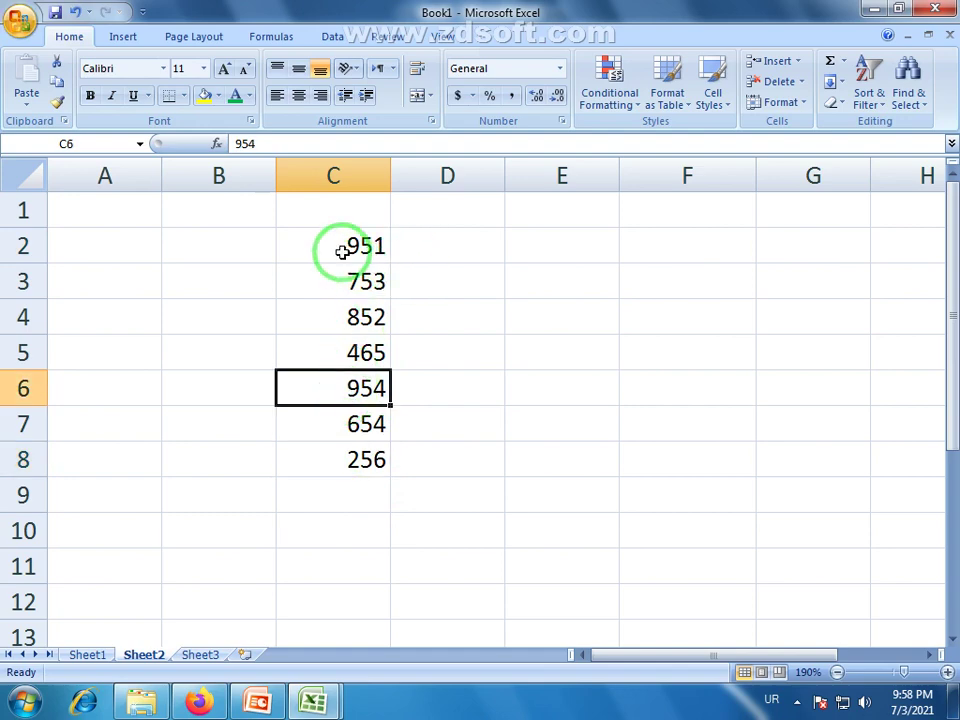
Step: Center the numbers in C2:C8 horizontally within their cells
{"action": "left_click_drag", "start_coordinate": [343, 249], "coordinate": [335, 443]}
{"action": "left_click", "coordinate": [277, 95]}
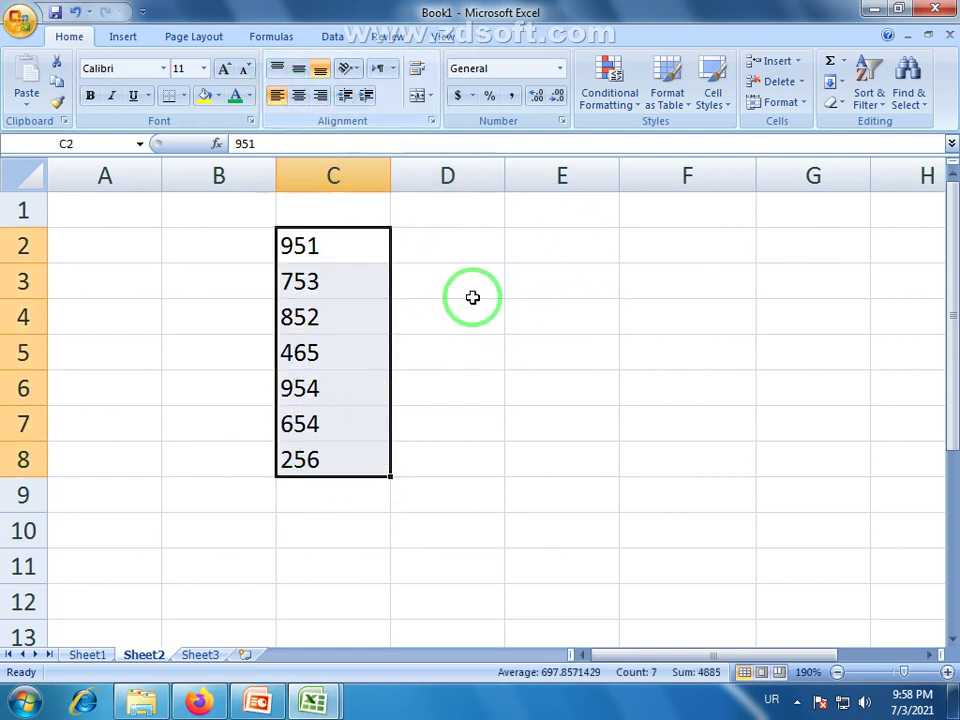
{"action": "left_click", "coordinate": [298, 95]}
{"action": "left_click", "coordinate": [433, 278]}
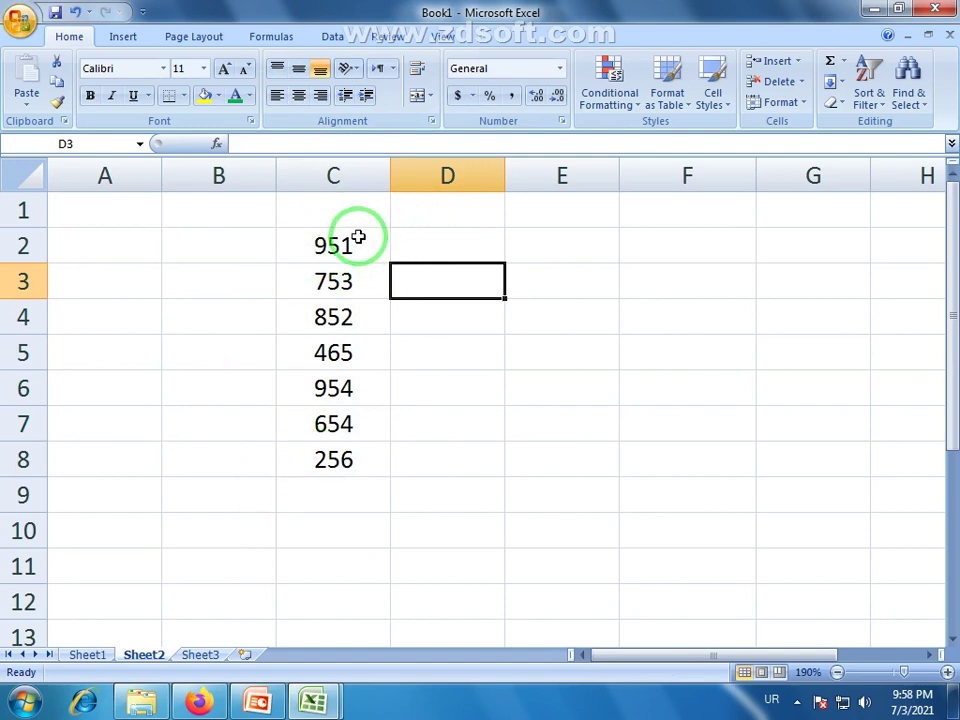
{"action": "left_click_drag", "start_coordinate": [343, 245], "coordinate": [360, 465]}
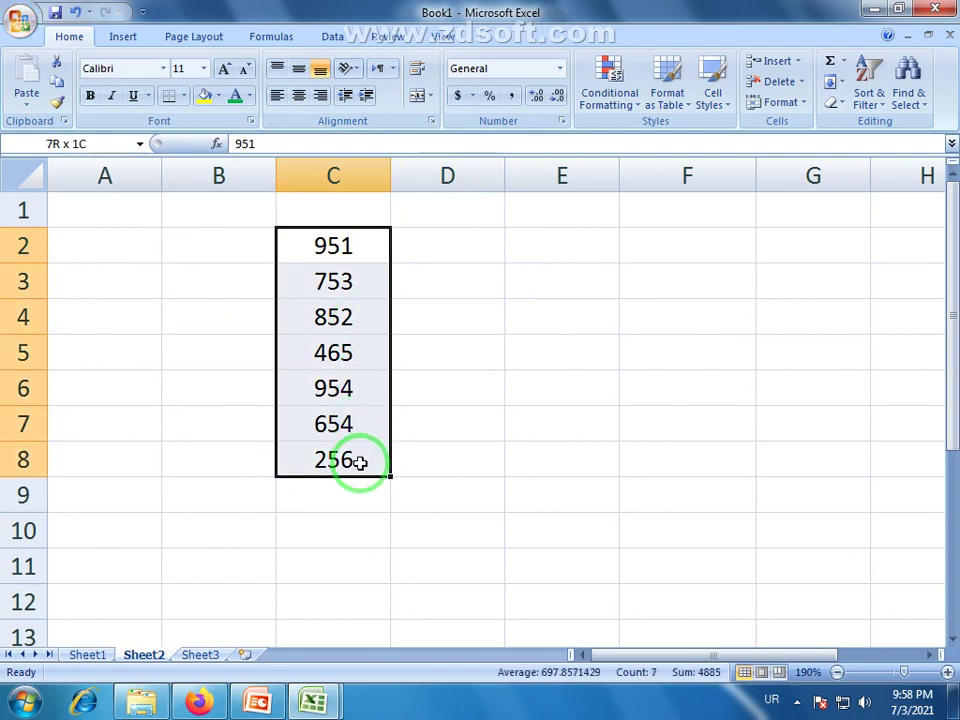
{"action": "left_click", "coordinate": [549, 300]}
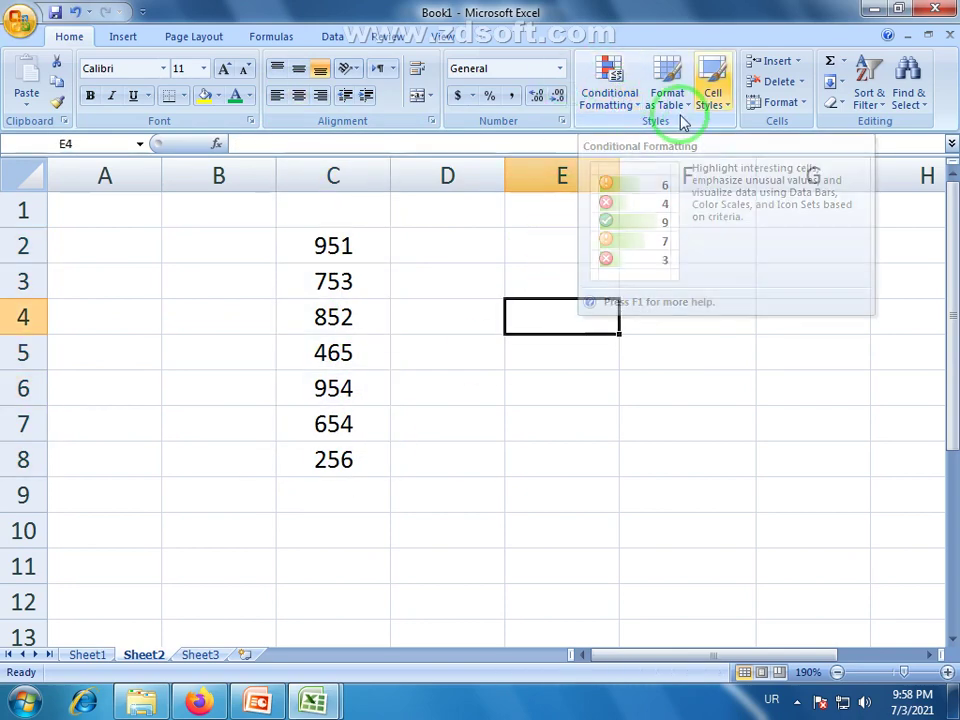
{"action": "left_click_drag", "start_coordinate": [343, 238], "coordinate": [349, 448]}
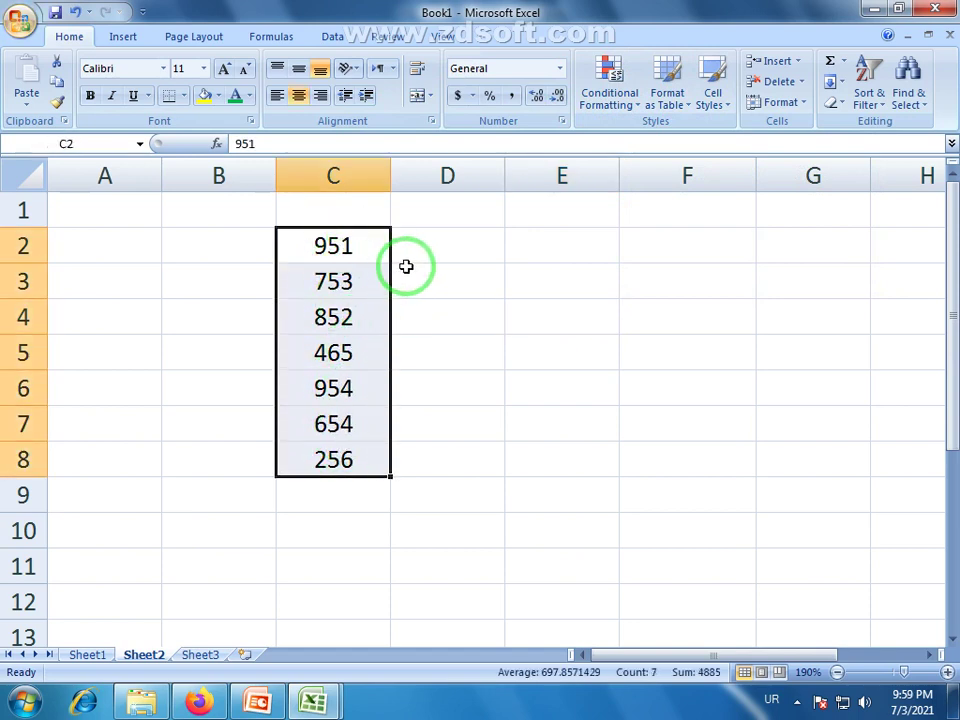
{"action": "left_click_drag", "start_coordinate": [375, 242], "coordinate": [375, 447]}
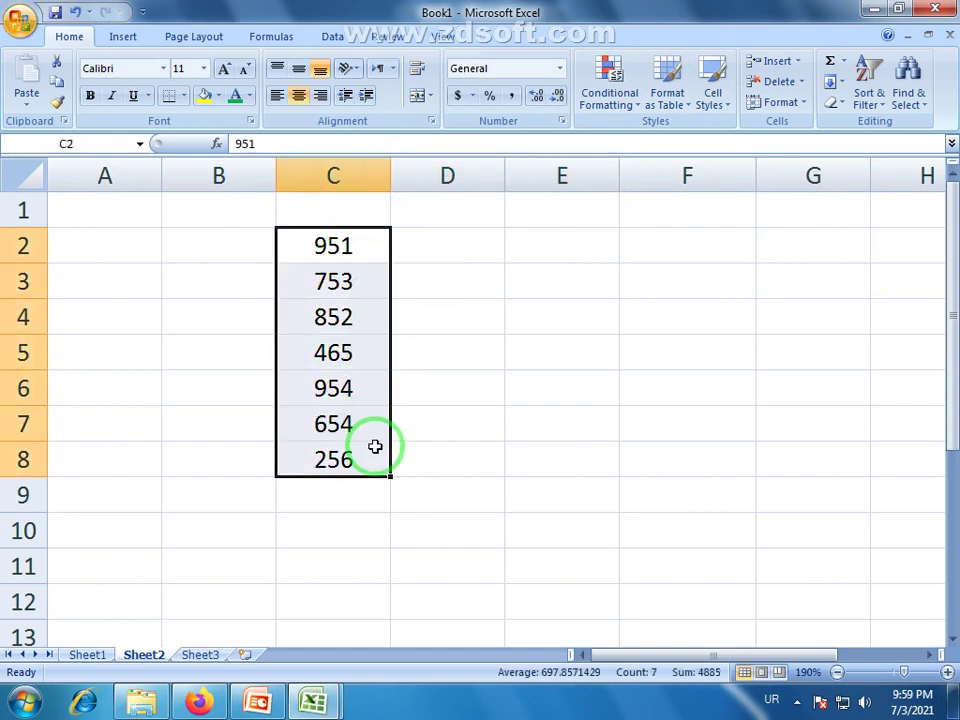
{"action": "left_click", "coordinate": [440, 488]}
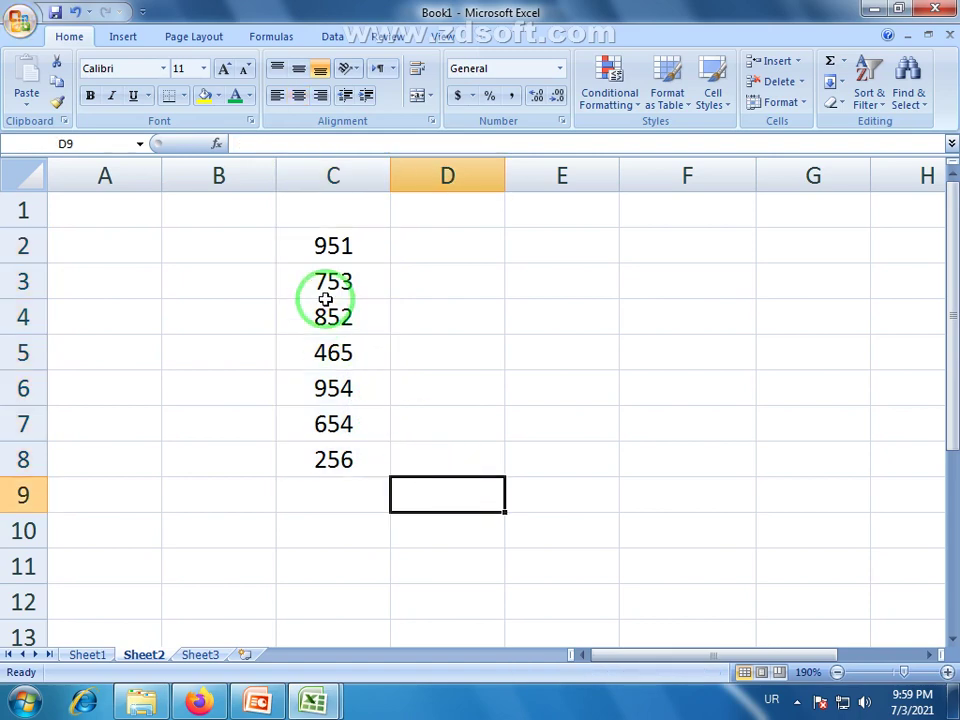
{"action": "left_click", "coordinate": [329, 242]}
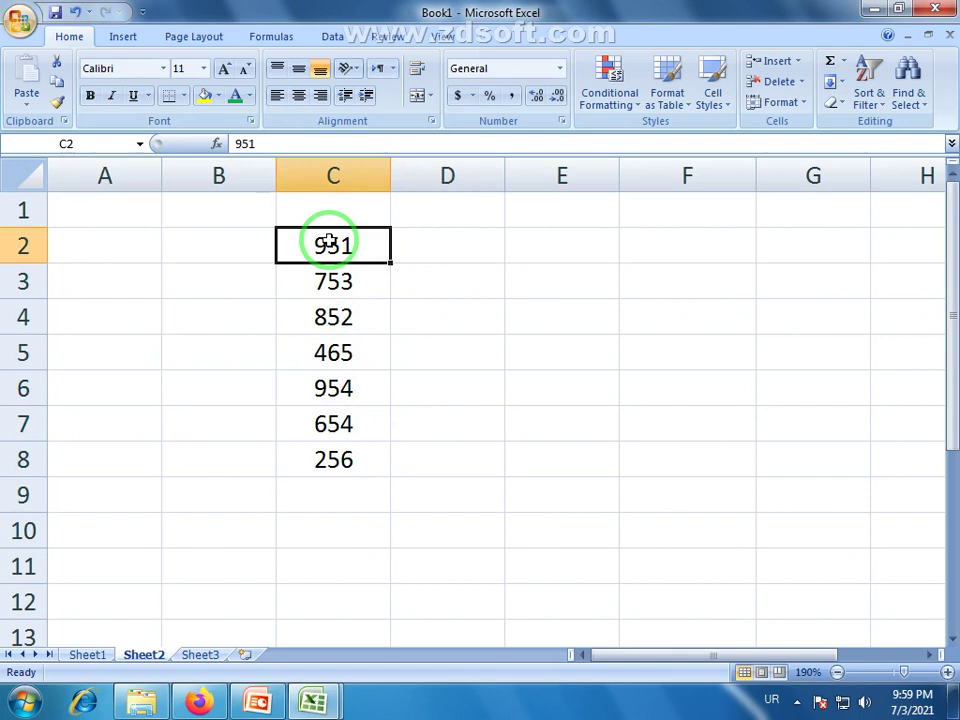
{"action": "left_click_drag", "start_coordinate": [329, 242], "coordinate": [354, 459]}
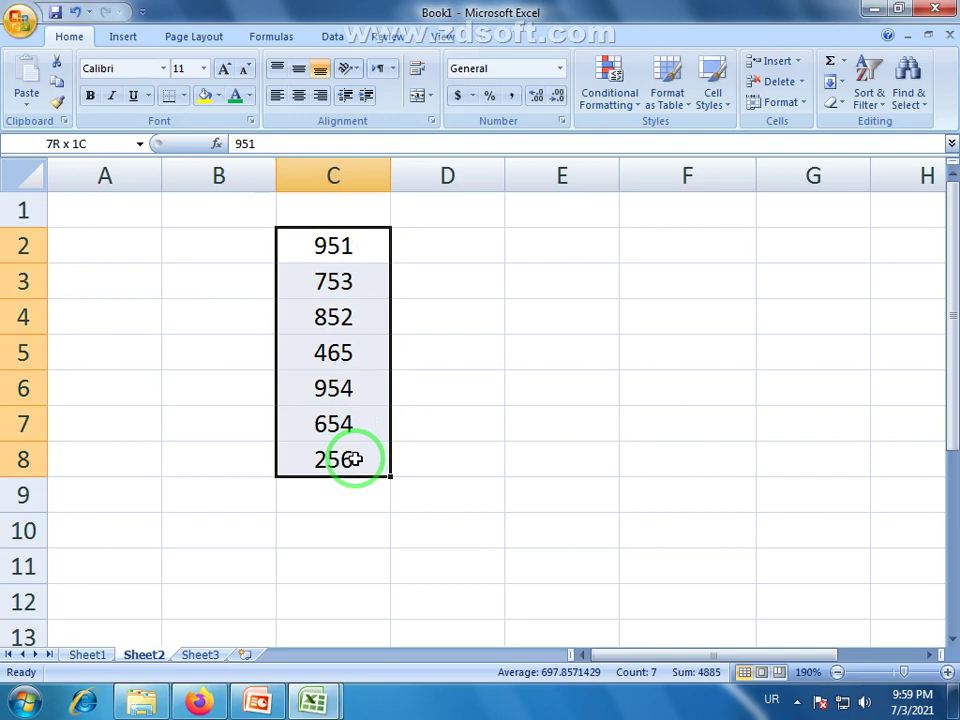
{"action": "left_click", "coordinate": [343, 500]}
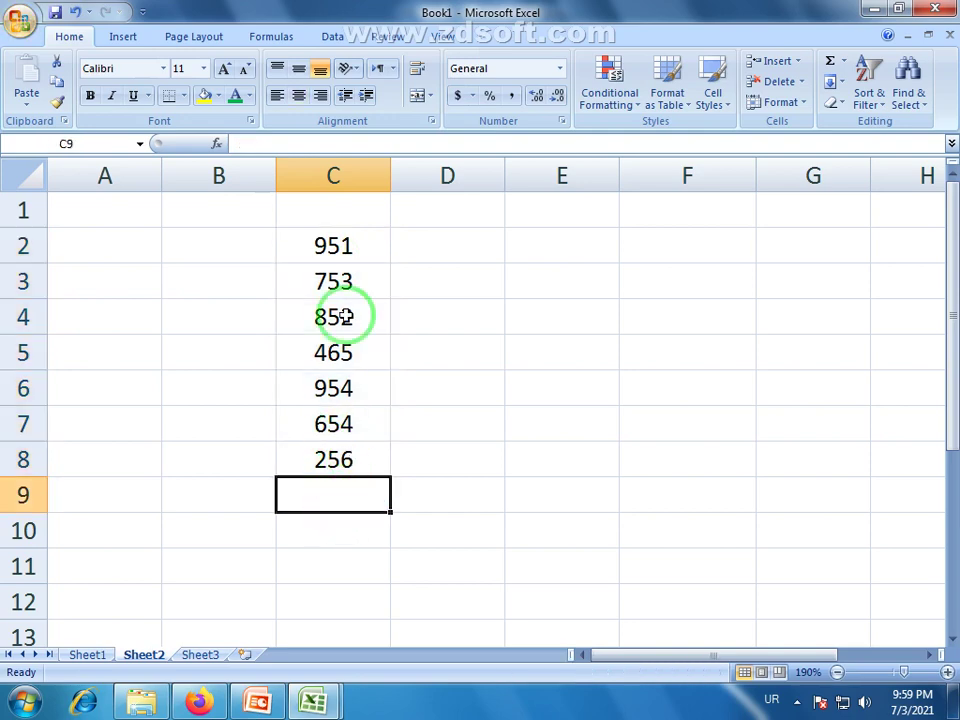
{"action": "left_click_drag", "start_coordinate": [343, 246], "coordinate": [359, 466]}
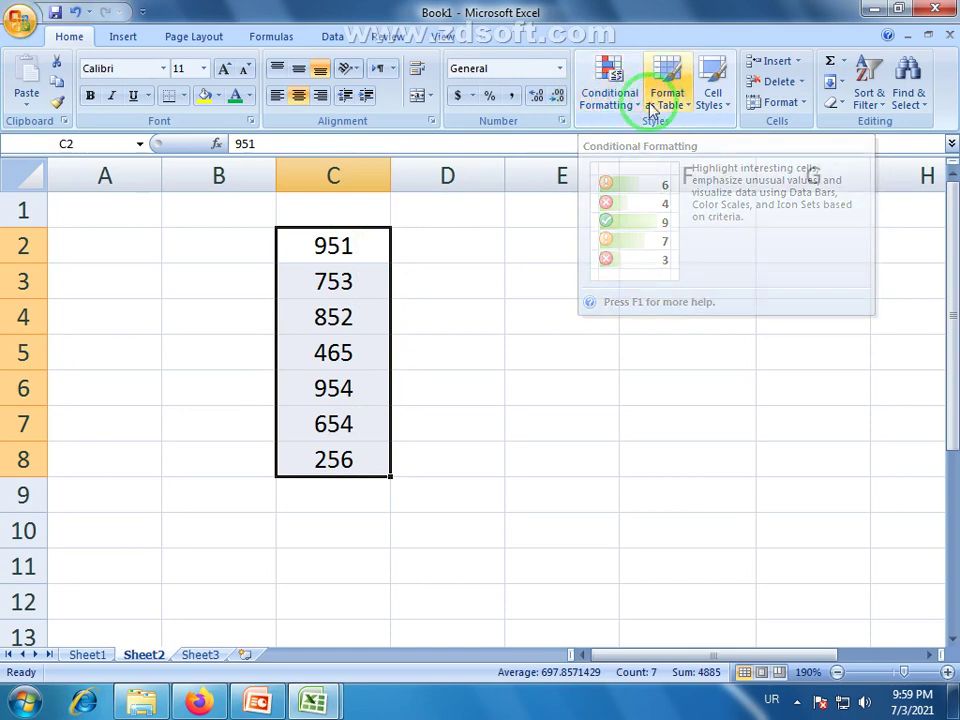
{"action": "left_click", "coordinate": [435, 272]}
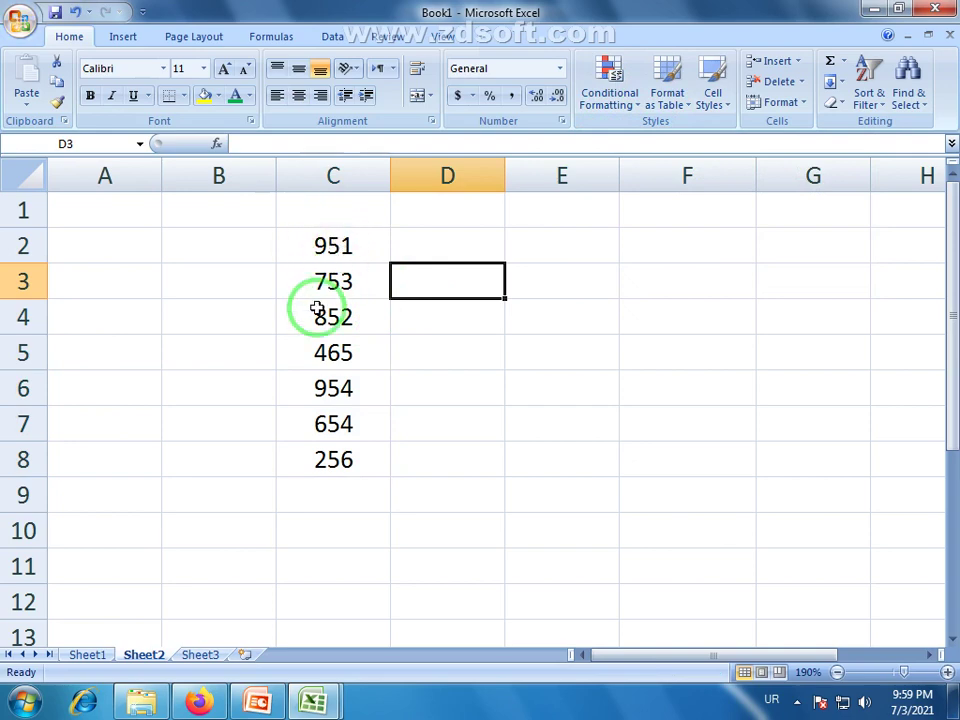
Step: Select C2:C8 and look through the conditional formatting rule types, including top/bottom rules, data bars, color scales and icon sets
{"action": "left_click_drag", "start_coordinate": [332, 246], "coordinate": [342, 476]}
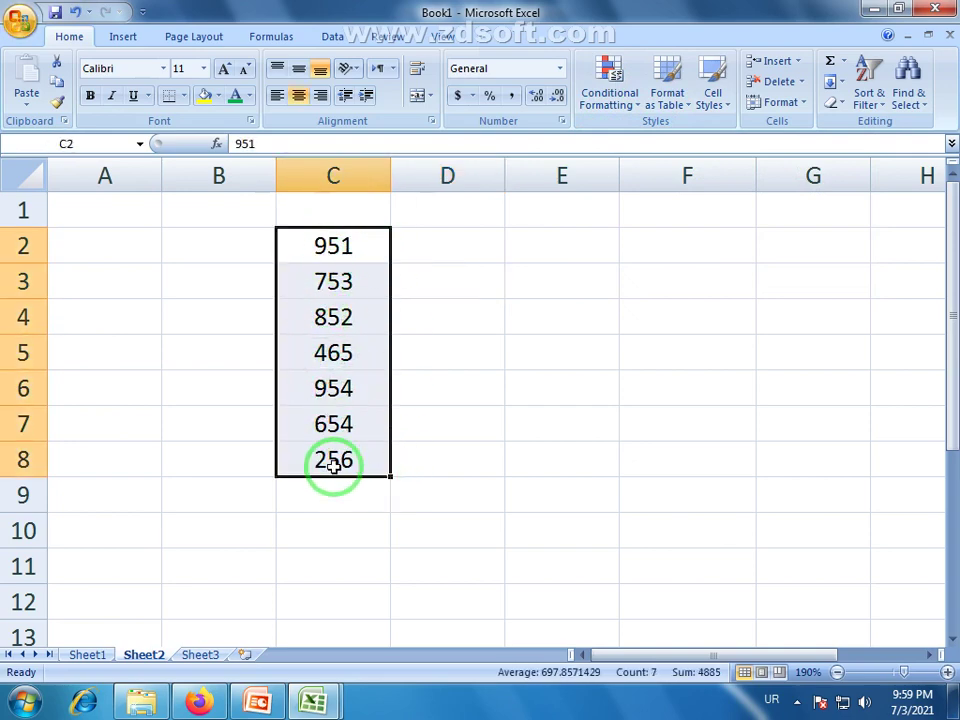
{"action": "left_click", "coordinate": [640, 110]}
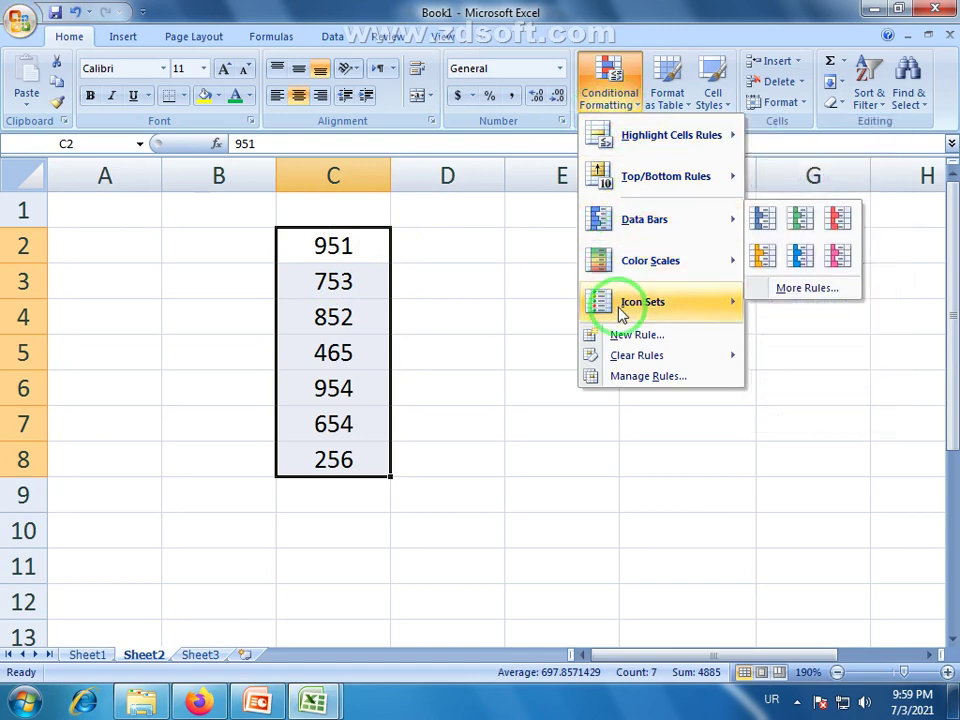
{"action": "mouse_move", "coordinate": [604, 132]}
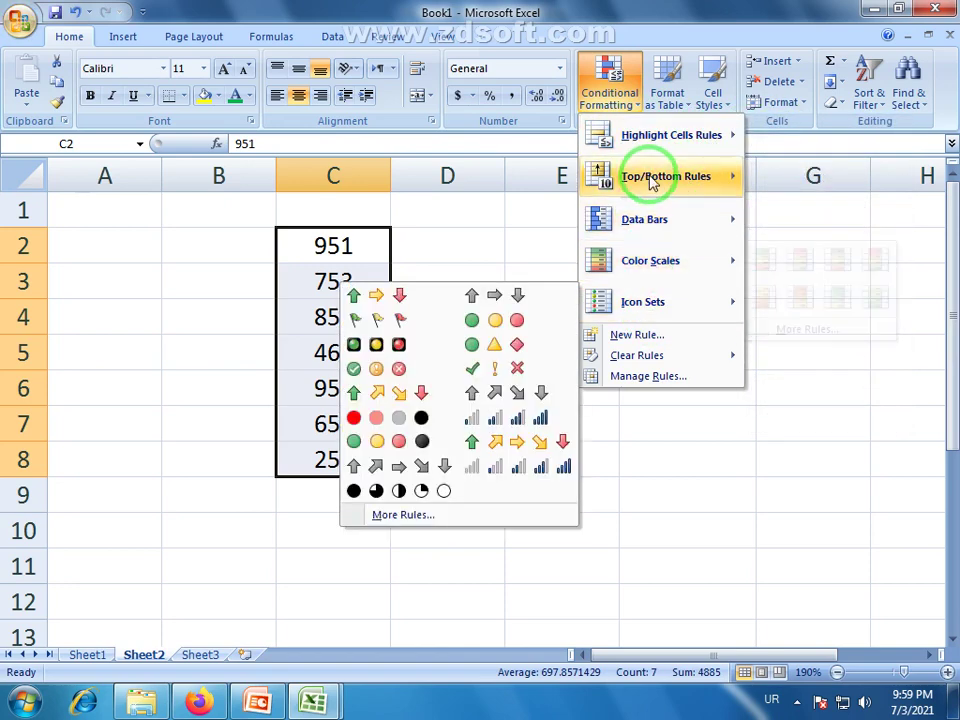
{"action": "mouse_move", "coordinate": [638, 148]}
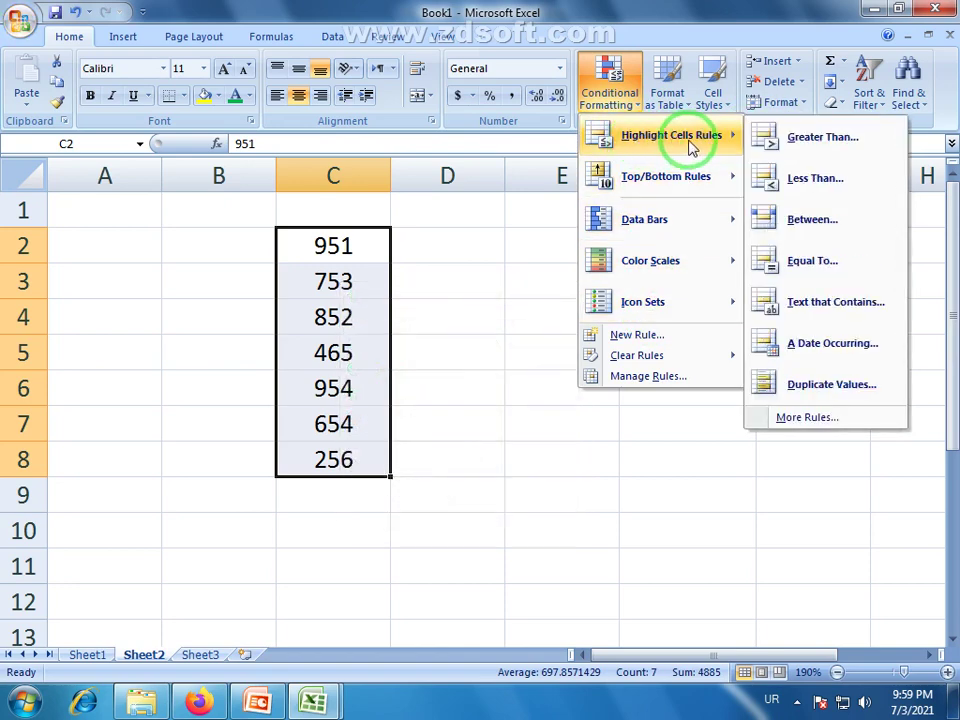
{"action": "mouse_move", "coordinate": [660, 182]}
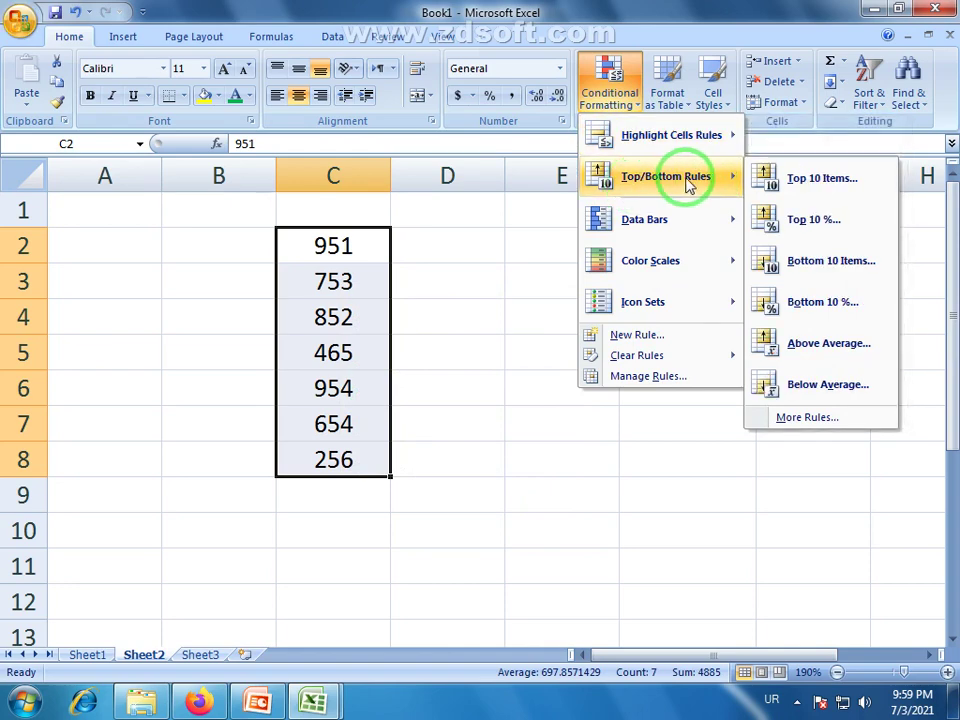
{"action": "mouse_move", "coordinate": [667, 279]}
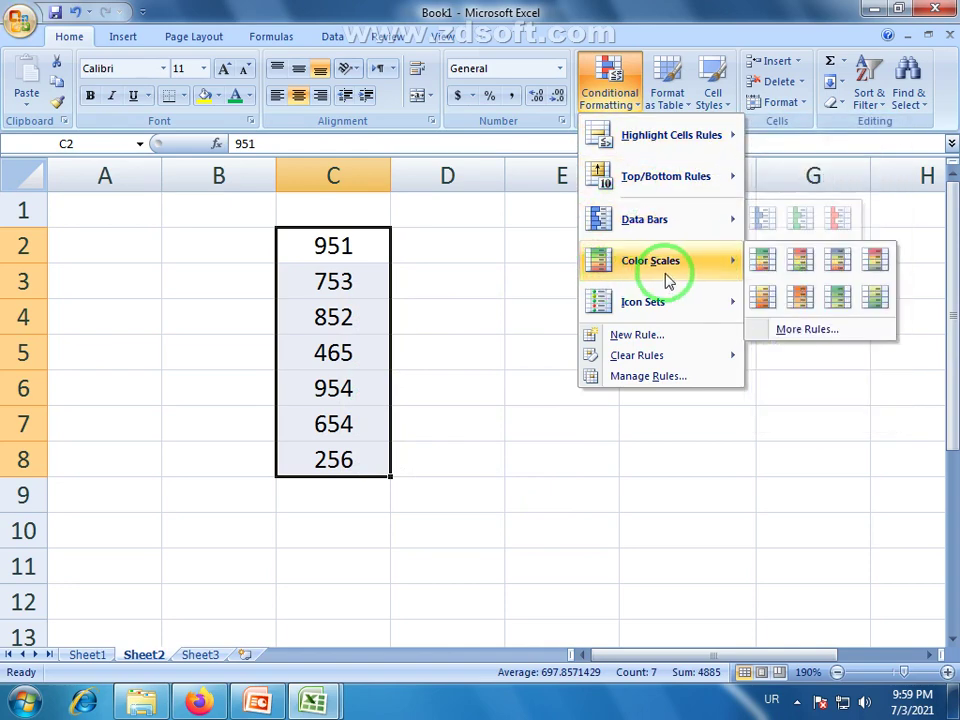
{"action": "mouse_move", "coordinate": [583, 302]}
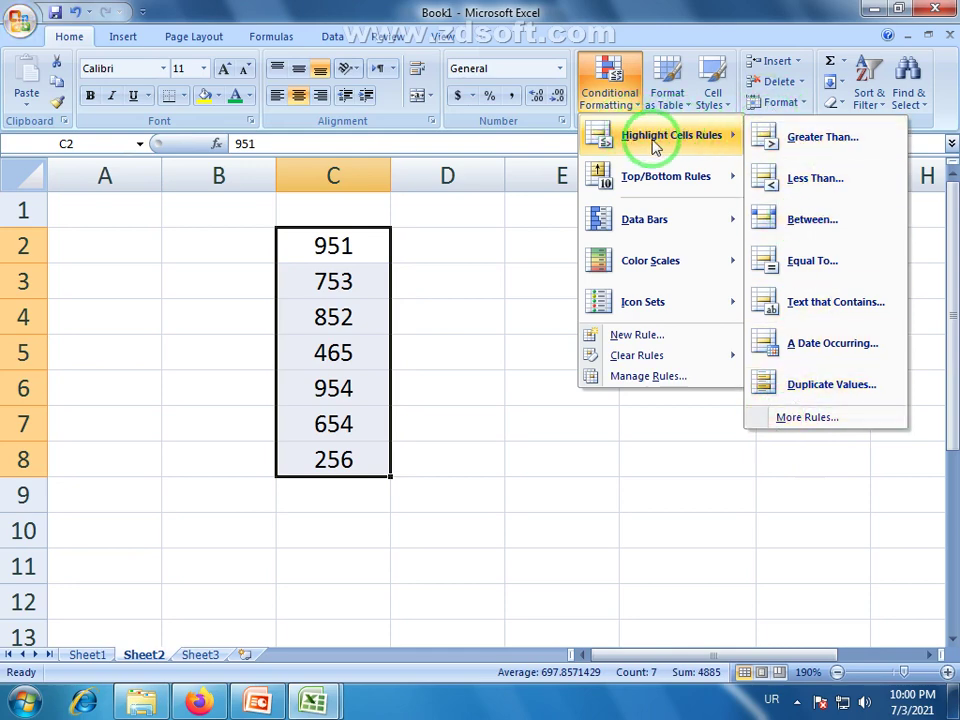
Step: Preview a Greater Than highlight rule on C2:C8 with a threshold of 300, 800 and finally 900
{"action": "left_click", "coordinate": [822, 140]}
{"action": "left_click_drag", "start_coordinate": [591, 321], "coordinate": [563, 235]}
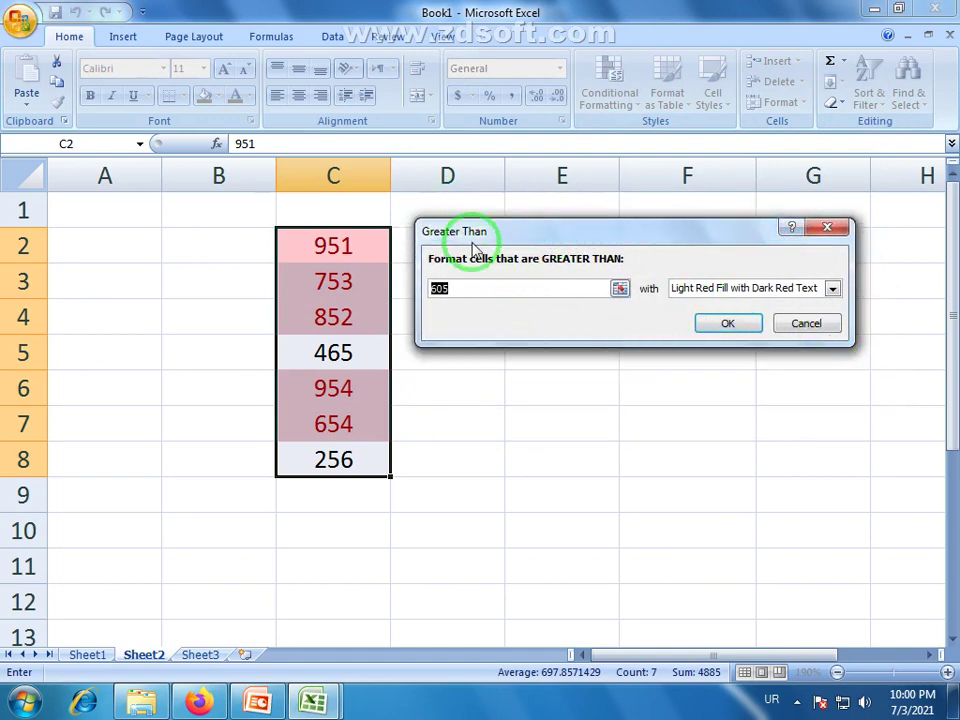
{"action": "double_click", "coordinate": [473, 288]}
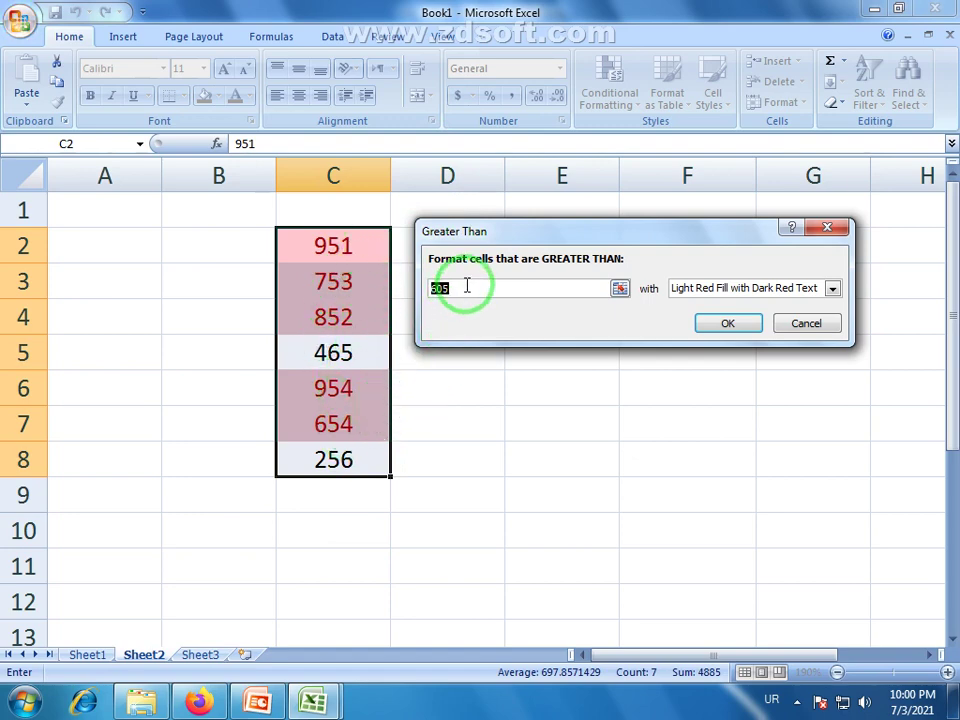
{"action": "type", "text": "30"}
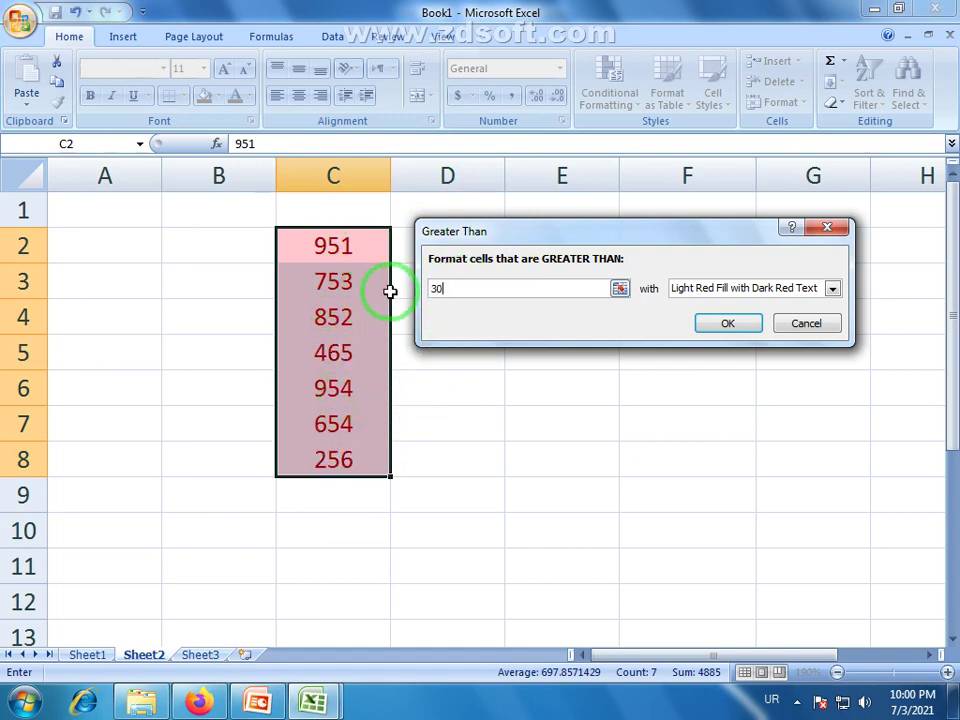
{"action": "type", "text": "0"}
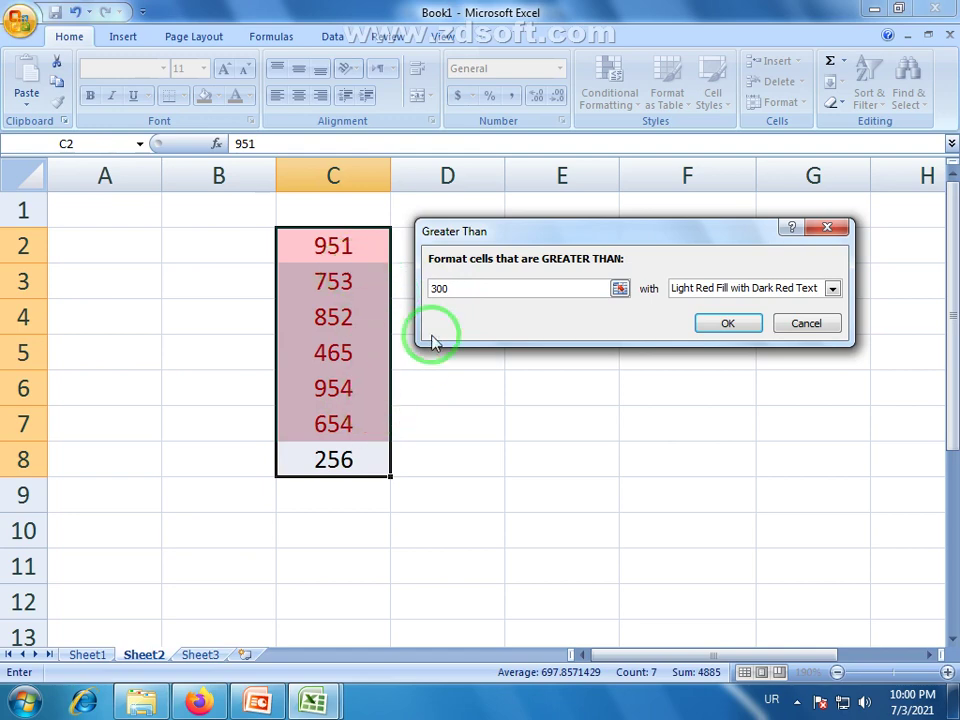
{"action": "type", "text": "800"}
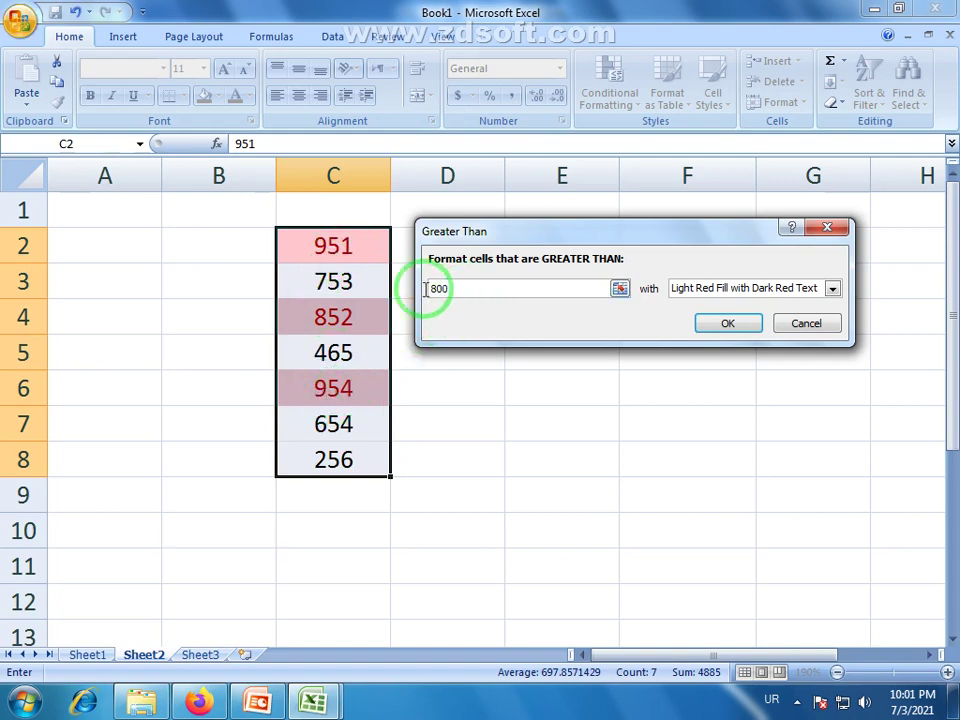
{"action": "type", "text": "900"}
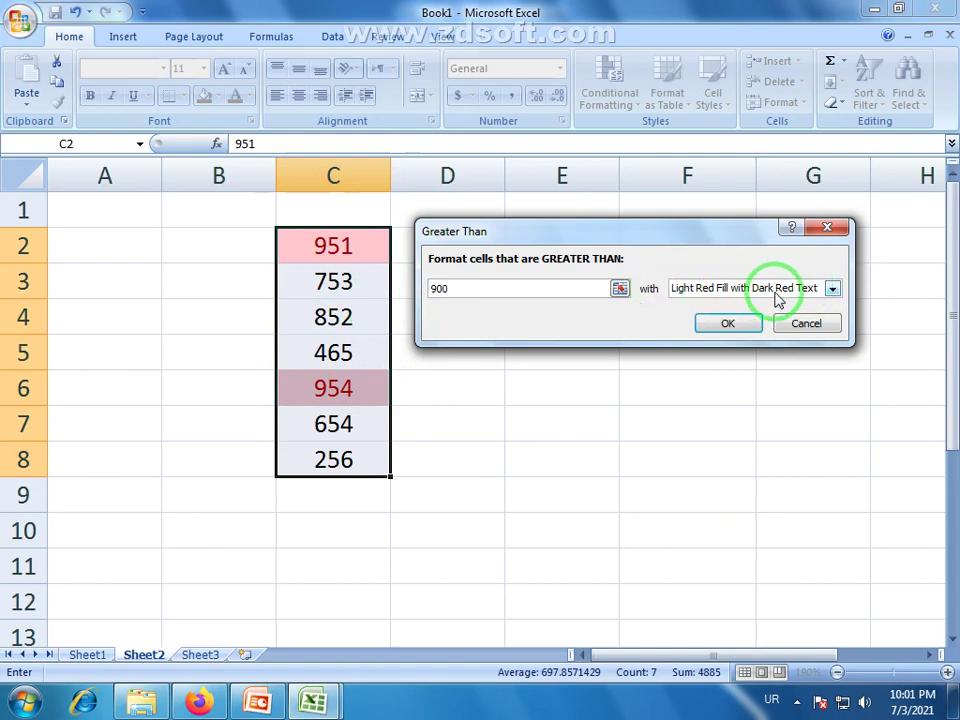
Step: Look through the preset and custom highlight formats for the Greater Than rule and discard the rule without applying it
{"action": "left_click", "coordinate": [832, 290]}
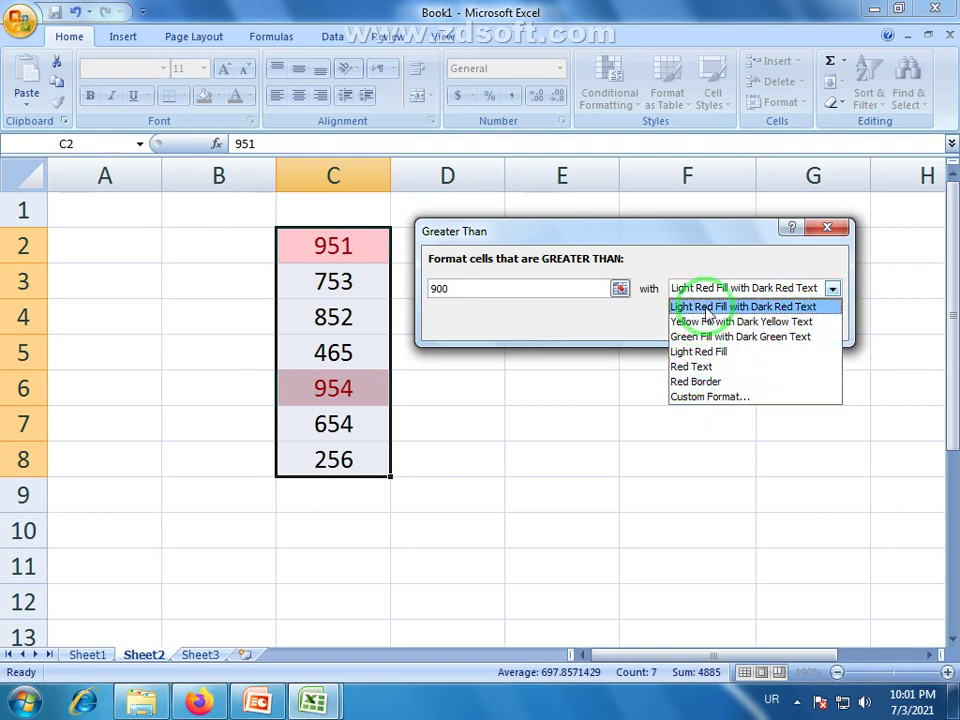
{"action": "left_click", "coordinate": [707, 398]}
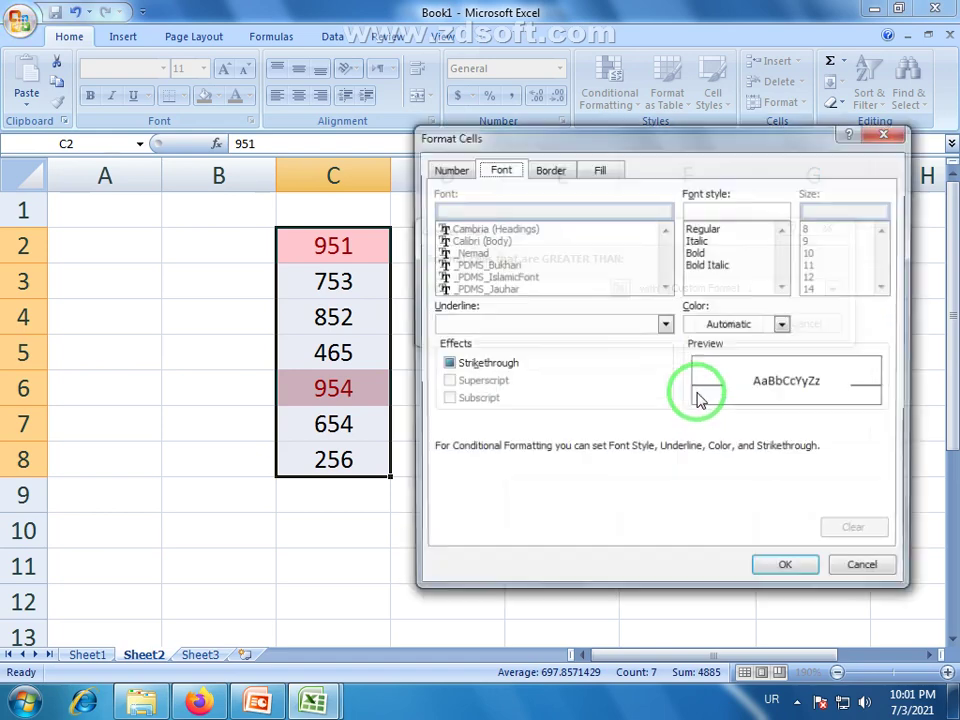
{"action": "left_click", "coordinate": [866, 571]}
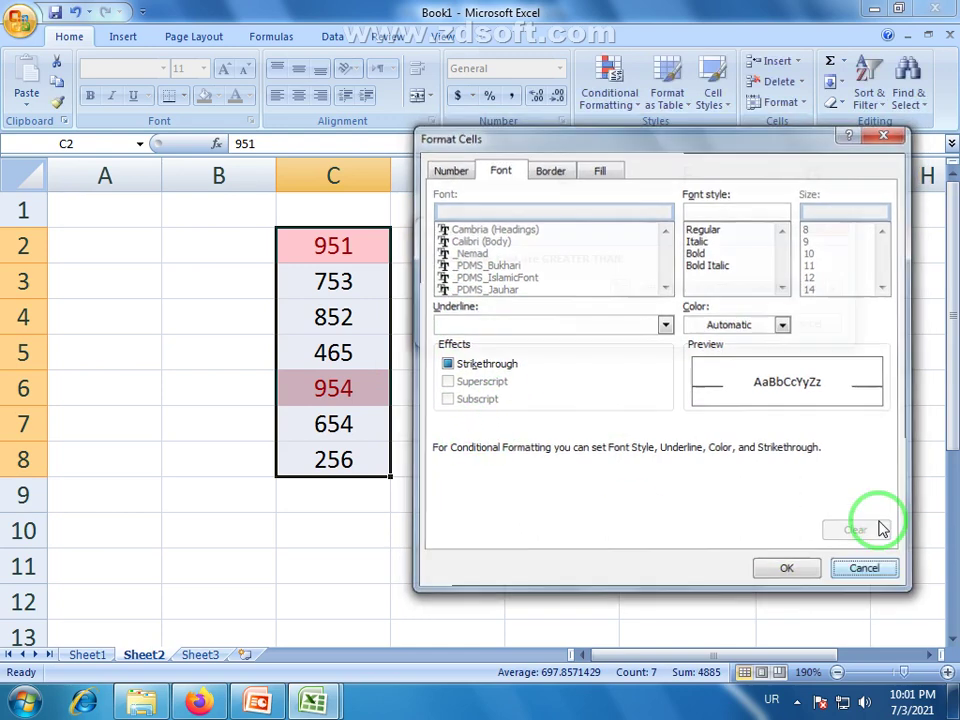
{"action": "left_click", "coordinate": [833, 289]}
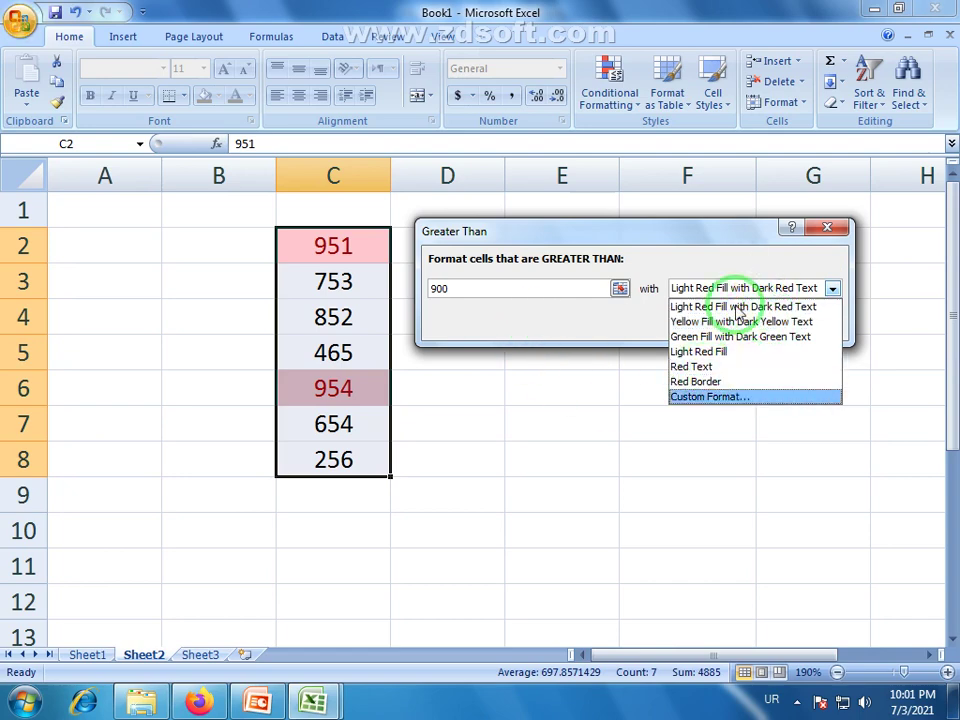
{"action": "left_click", "coordinate": [820, 235]}
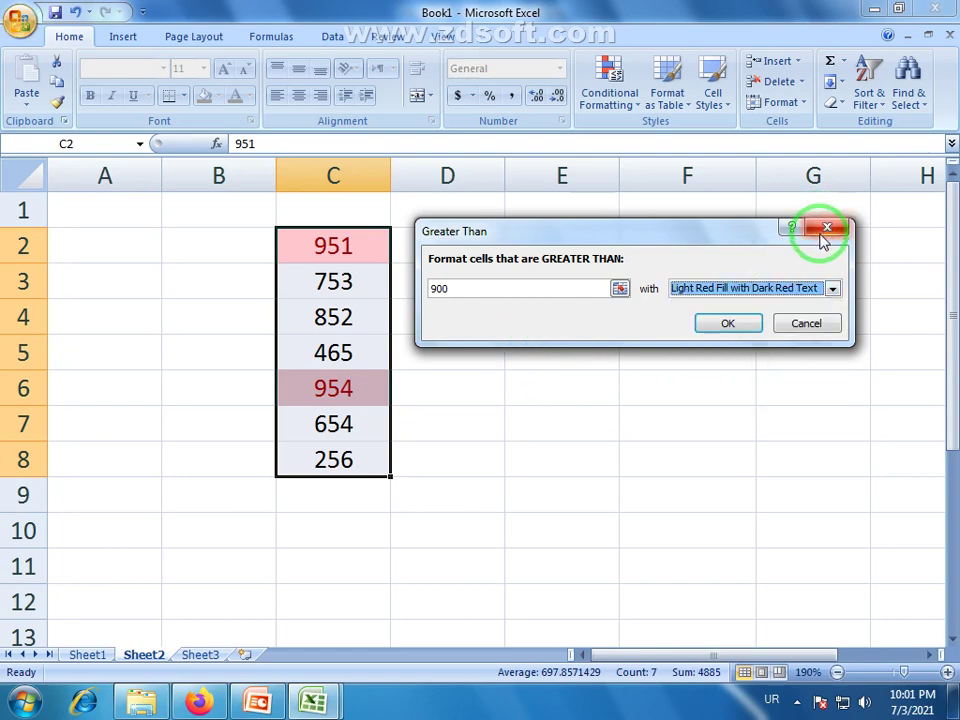
{"action": "left_click", "coordinate": [812, 324]}
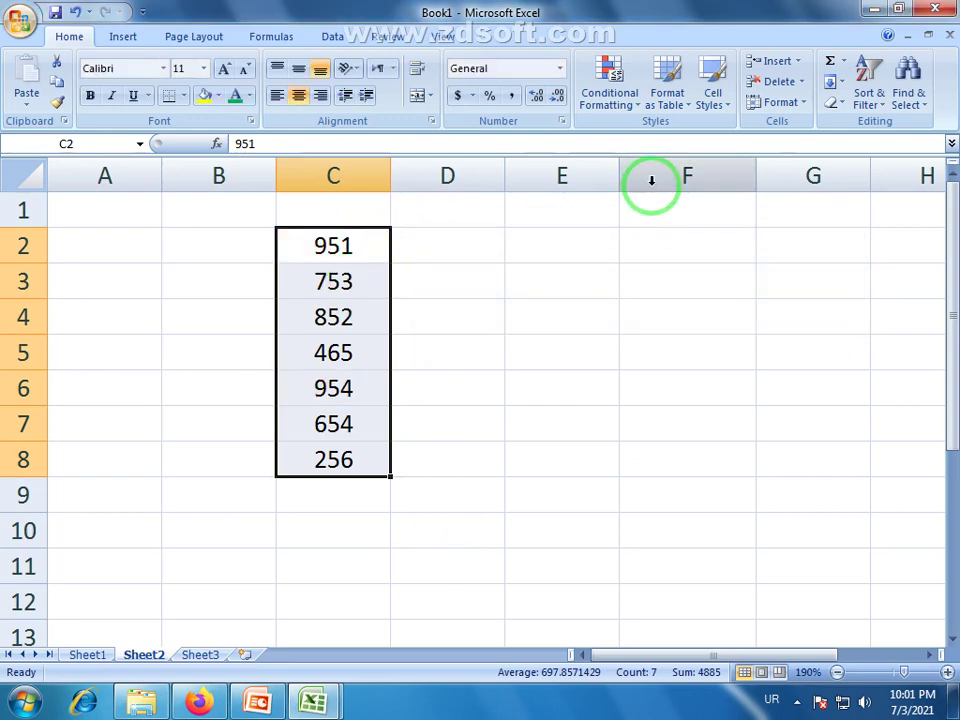
{"action": "left_click", "coordinate": [518, 345]}
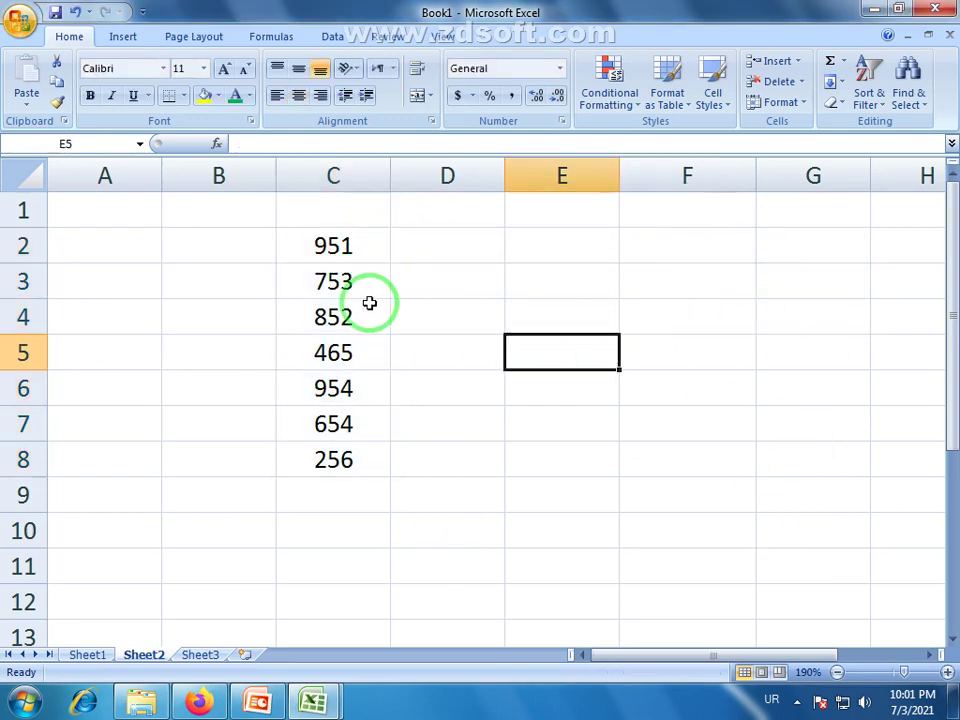
Step: Preview a Less Than highlight rule with a threshold of 500 on C2:C8 and discard it
{"action": "left_click_drag", "start_coordinate": [321, 242], "coordinate": [343, 460]}
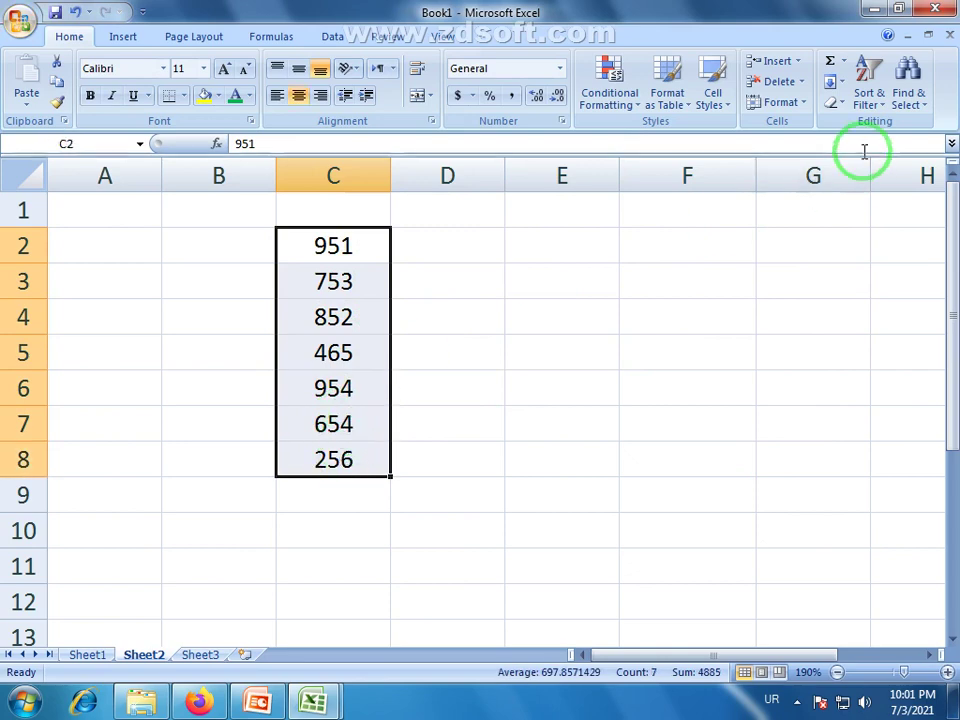
{"action": "left_click", "coordinate": [618, 100]}
{"action": "mouse_move", "coordinate": [707, 140]}
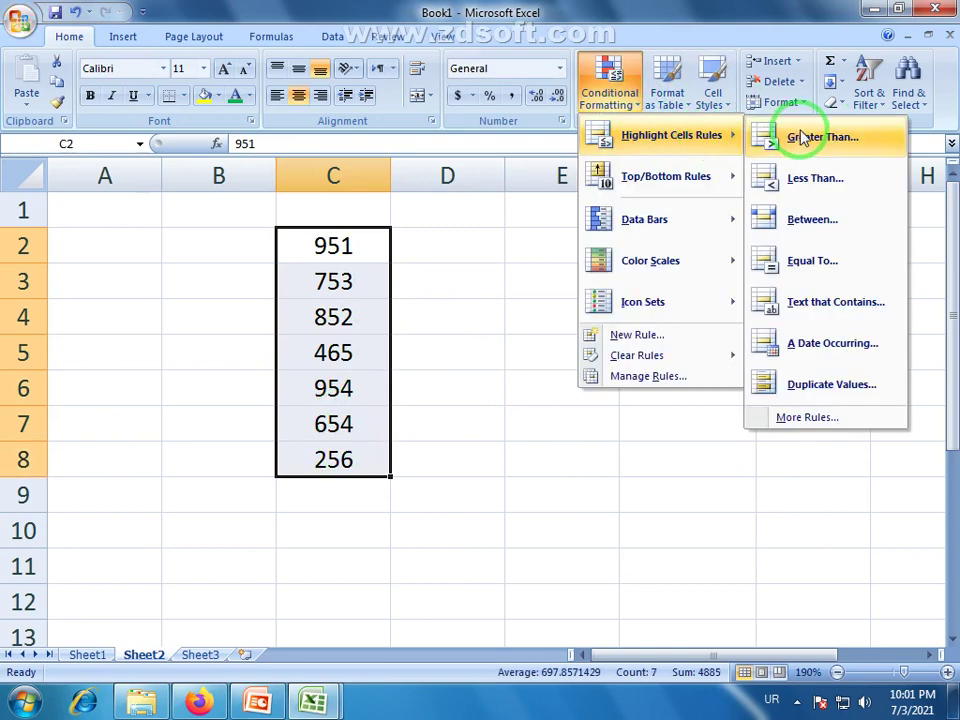
{"action": "left_click", "coordinate": [818, 179]}
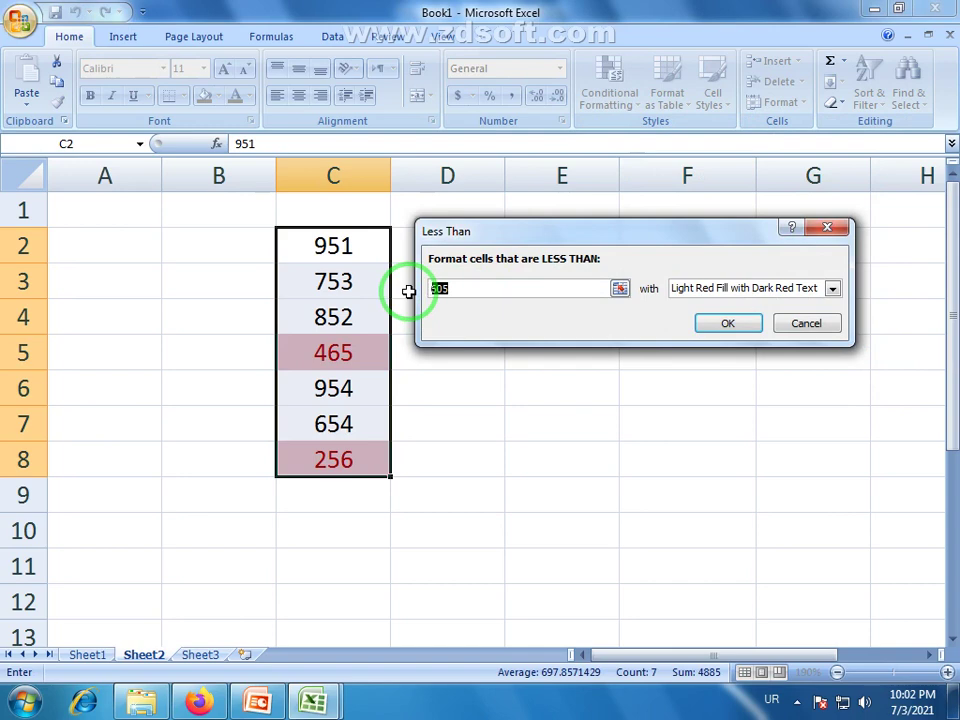
{"action": "left_click_drag", "start_coordinate": [463, 289], "coordinate": [408, 290]}
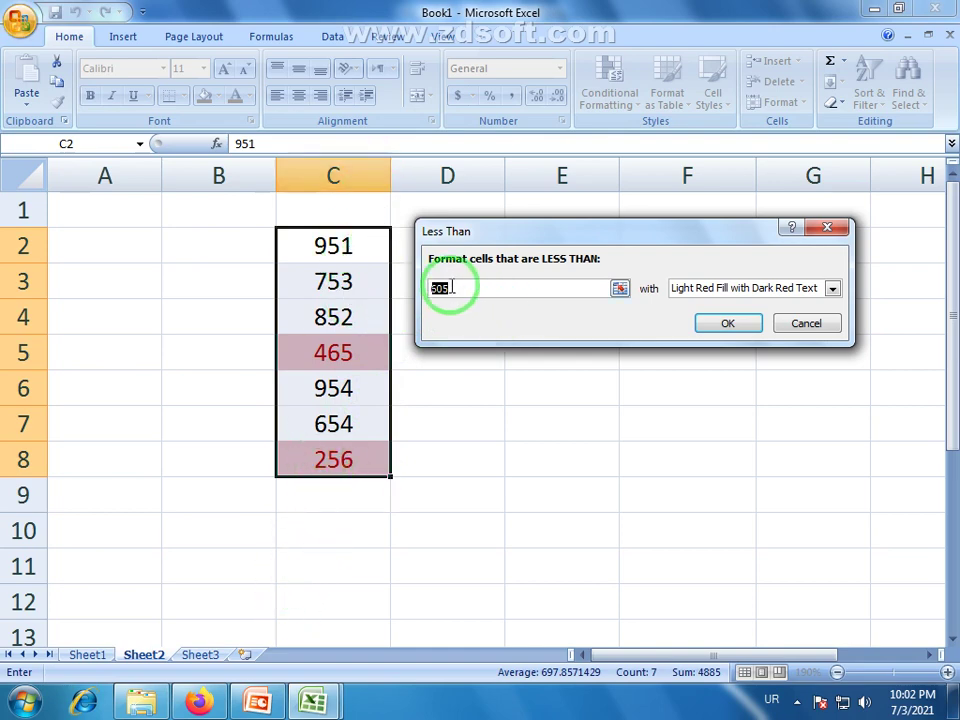
{"action": "type", "text": "500"}
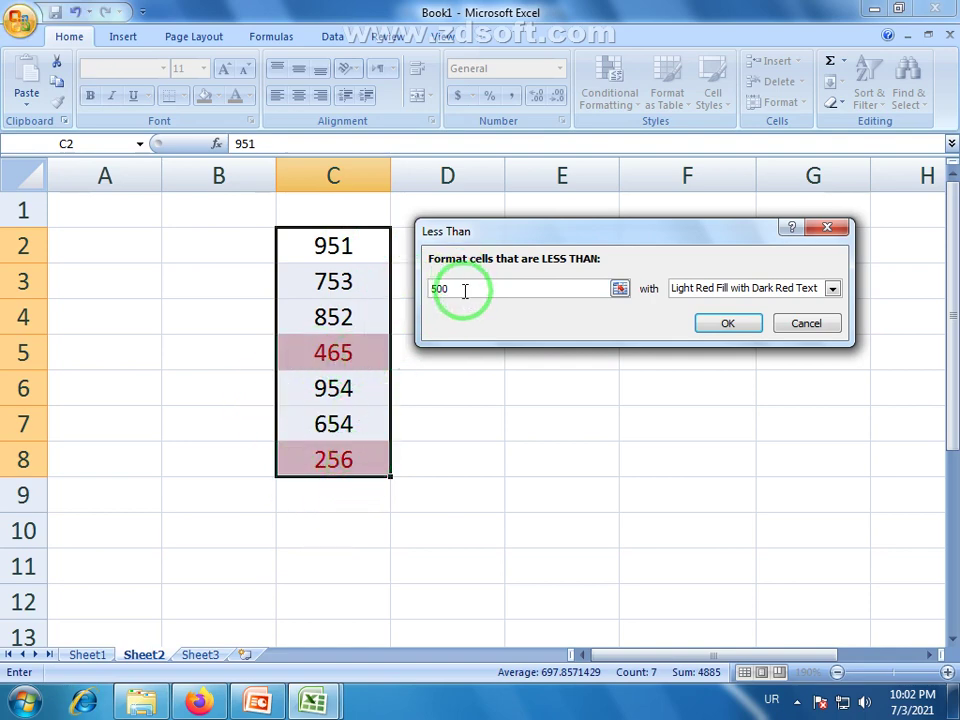
{"action": "left_click_drag", "start_coordinate": [465, 289], "coordinate": [414, 288]}
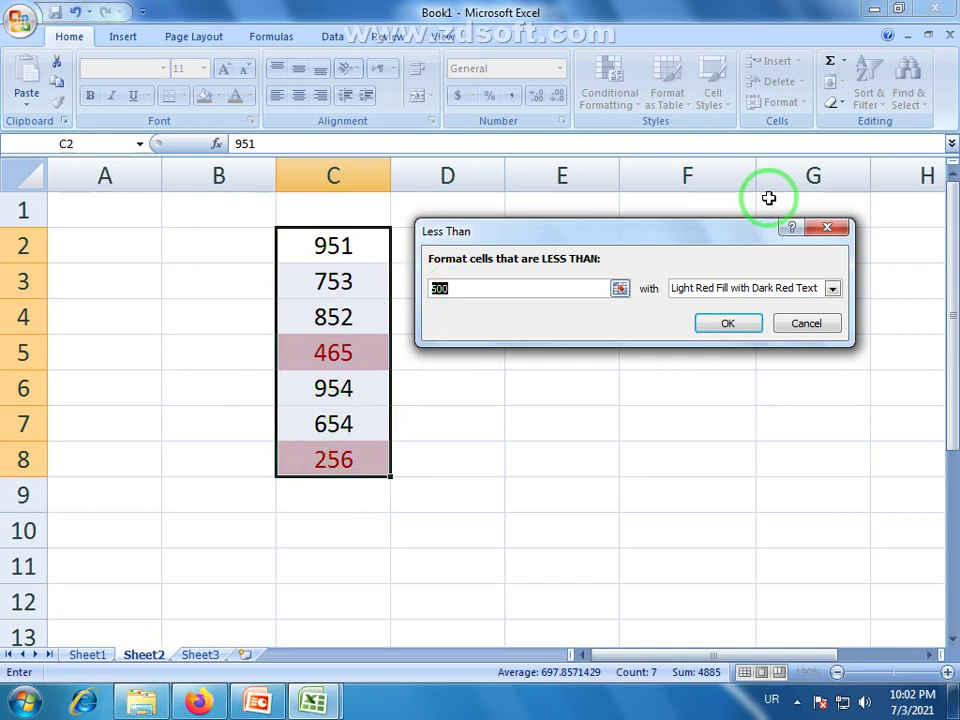
{"action": "left_click", "coordinate": [806, 324]}
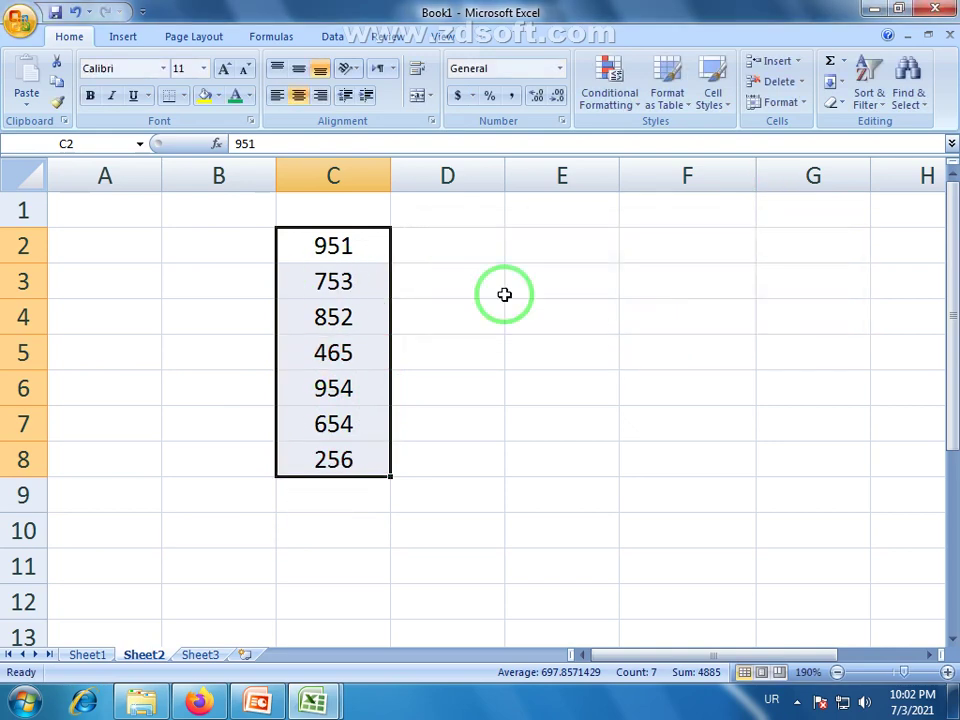
Step: Preview a Between highlight rule on C2:C8 for values from 500 to 600
{"action": "left_click", "coordinate": [625, 100]}
{"action": "mouse_move", "coordinate": [662, 142]}
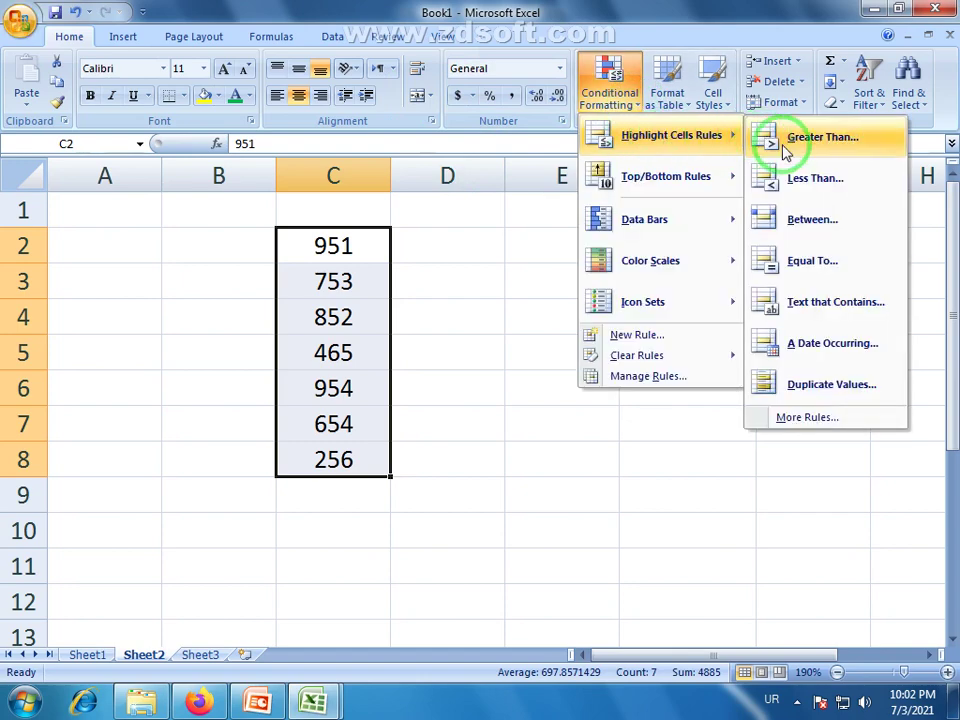
{"action": "left_click", "coordinate": [814, 220]}
{"action": "type", "text": "431"}
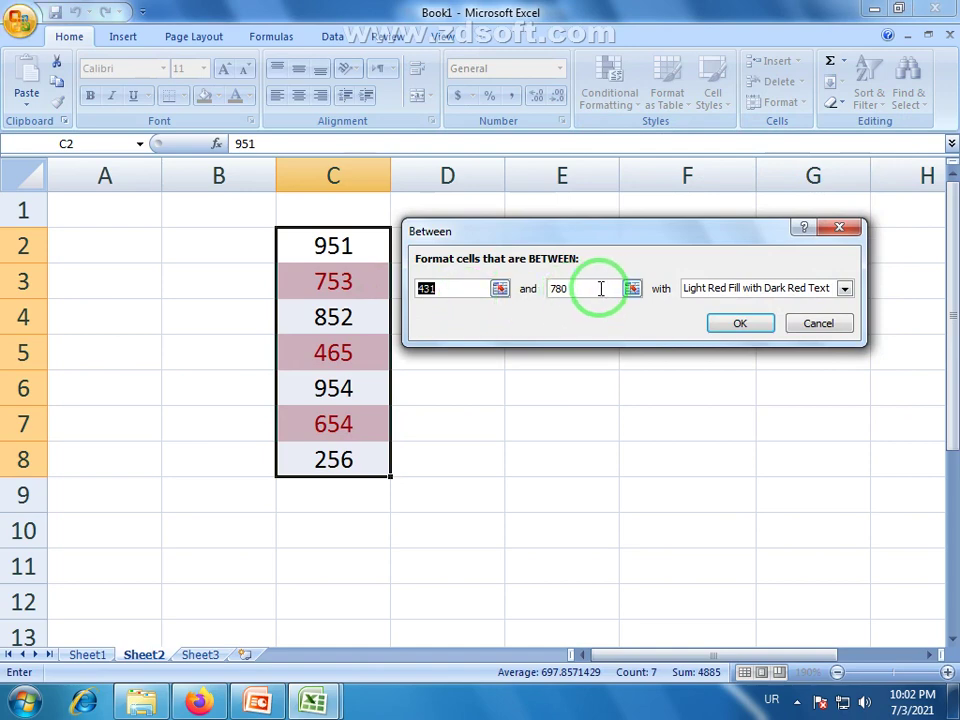
{"action": "double_click", "coordinate": [453, 288]}
{"action": "type", "text": "500"}
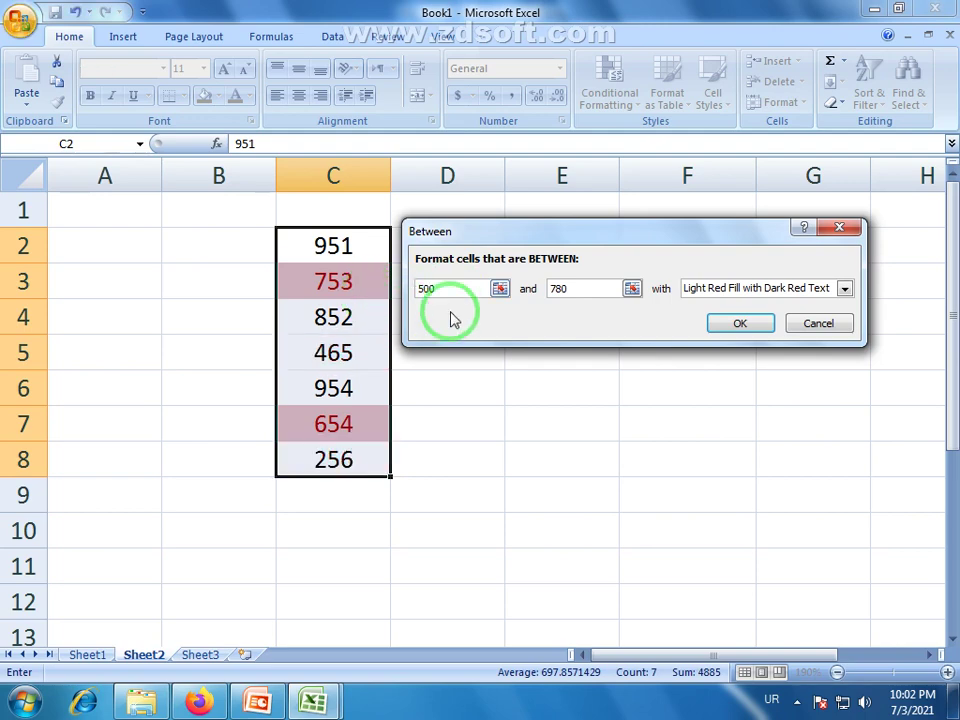
{"action": "double_click", "coordinate": [575, 290]}
{"action": "type", "text": "600"}
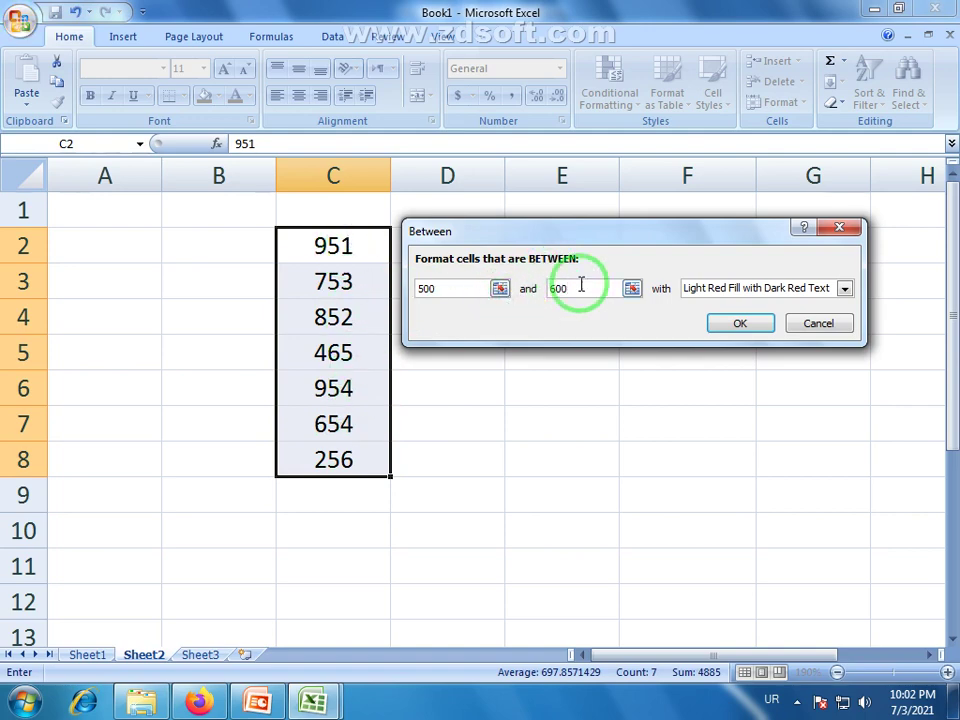
Step: Change the upper limit of the Between rule to 800 to preview it, and discard the rule
{"action": "key", "text": "BackSpace"}
{"action": "key", "text": "BackSpace"}
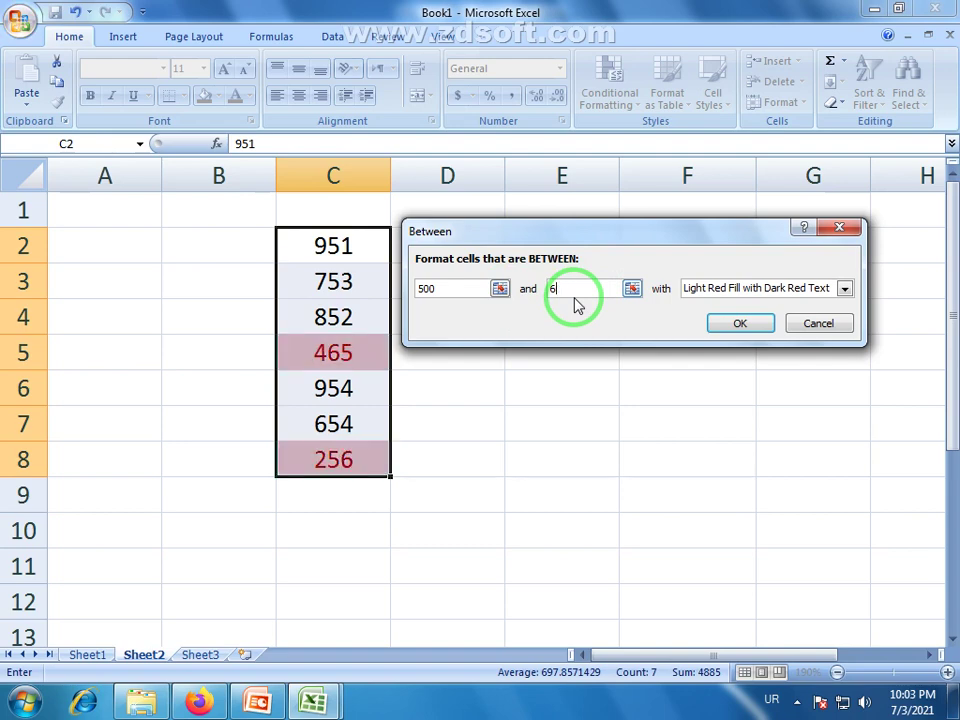
{"action": "type", "text": "00"}
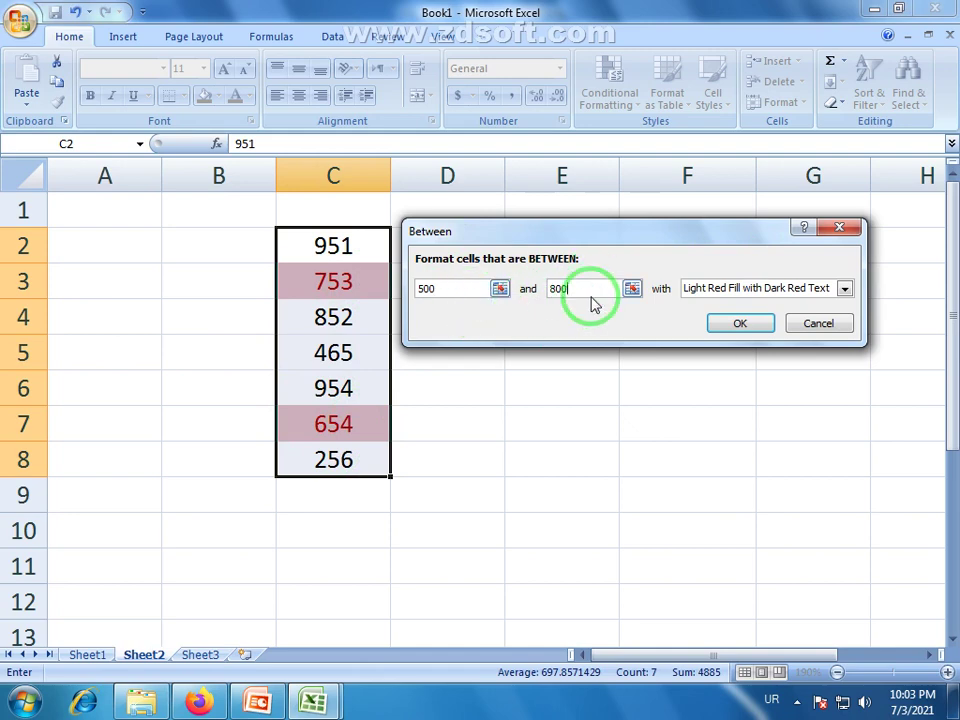
{"action": "left_click", "coordinate": [820, 323]}
Step: Look at the Duplicate Values highlight rule for C2:C8 and discard it without applying it
{"action": "left_click", "coordinate": [612, 98]}
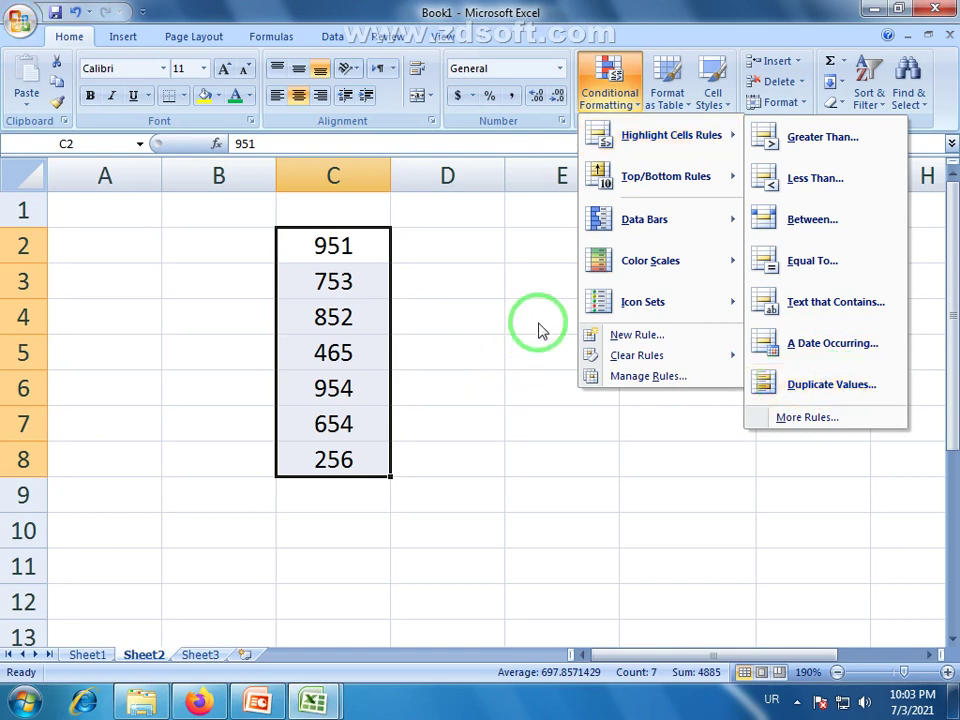
{"action": "left_click", "coordinate": [812, 385]}
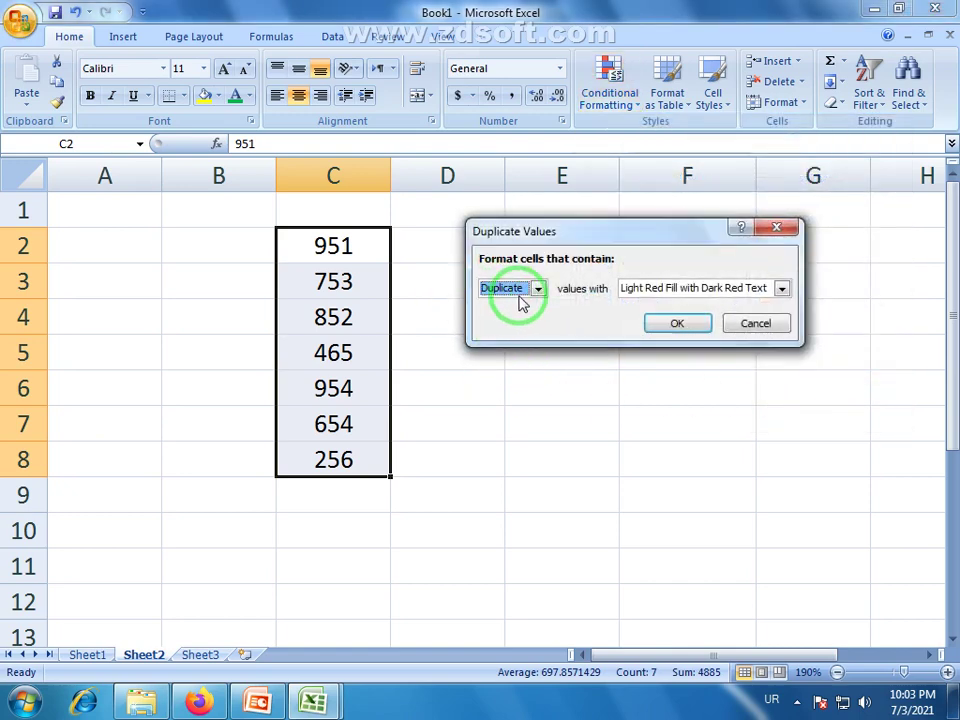
{"action": "left_click", "coordinate": [752, 324]}
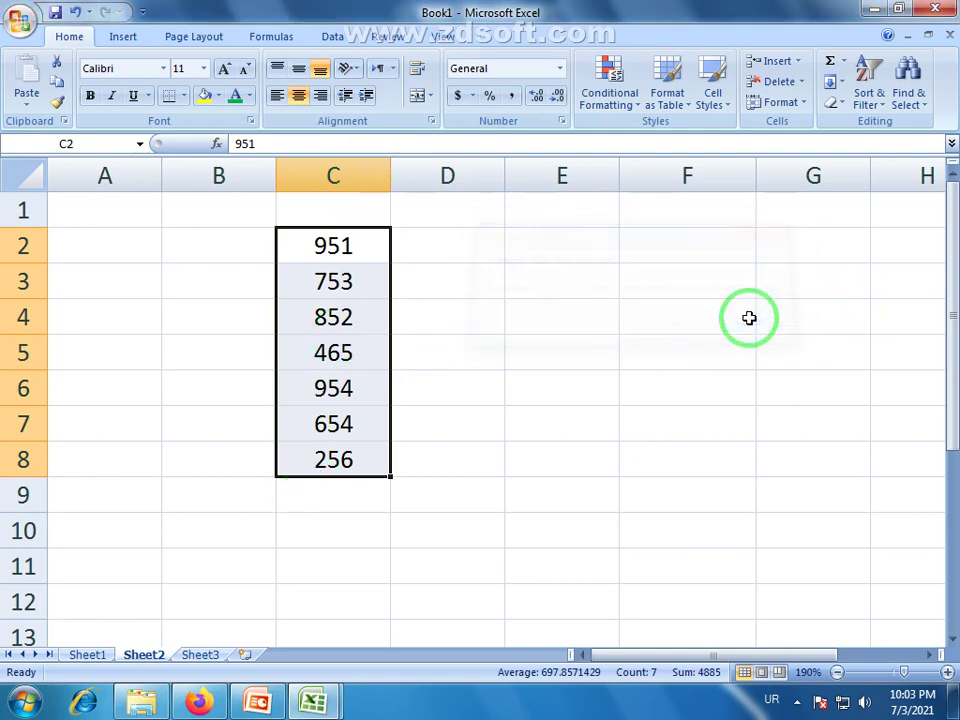
Step: Preview a Top 10 Items rule on C2:C8 for the top 3 and the top 2 values, and discard it
{"action": "left_click", "coordinate": [625, 80]}
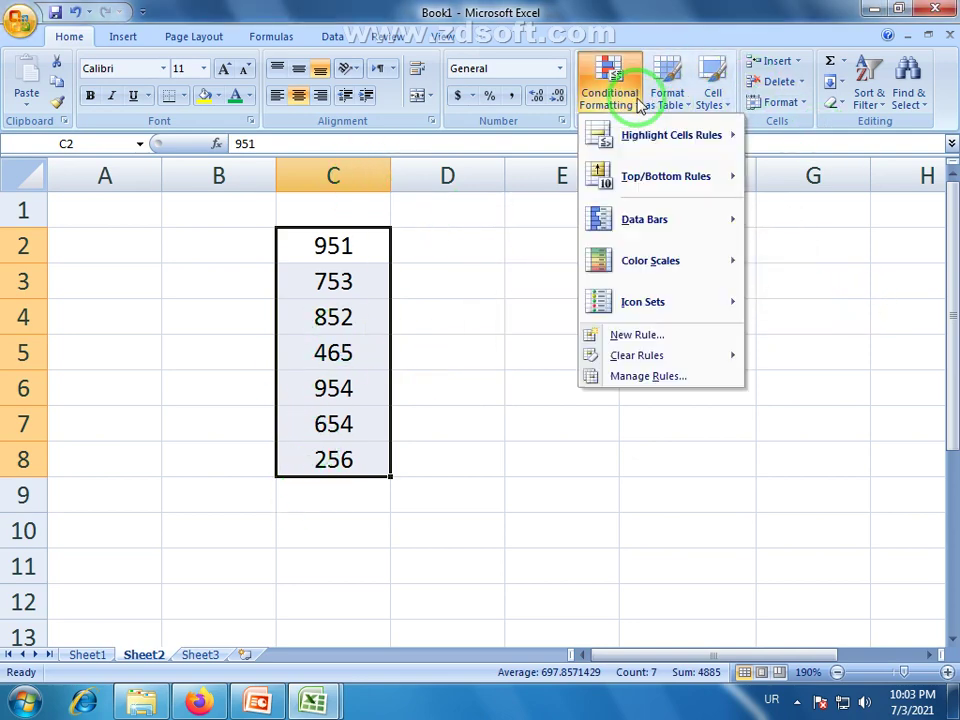
{"action": "mouse_move", "coordinate": [636, 185]}
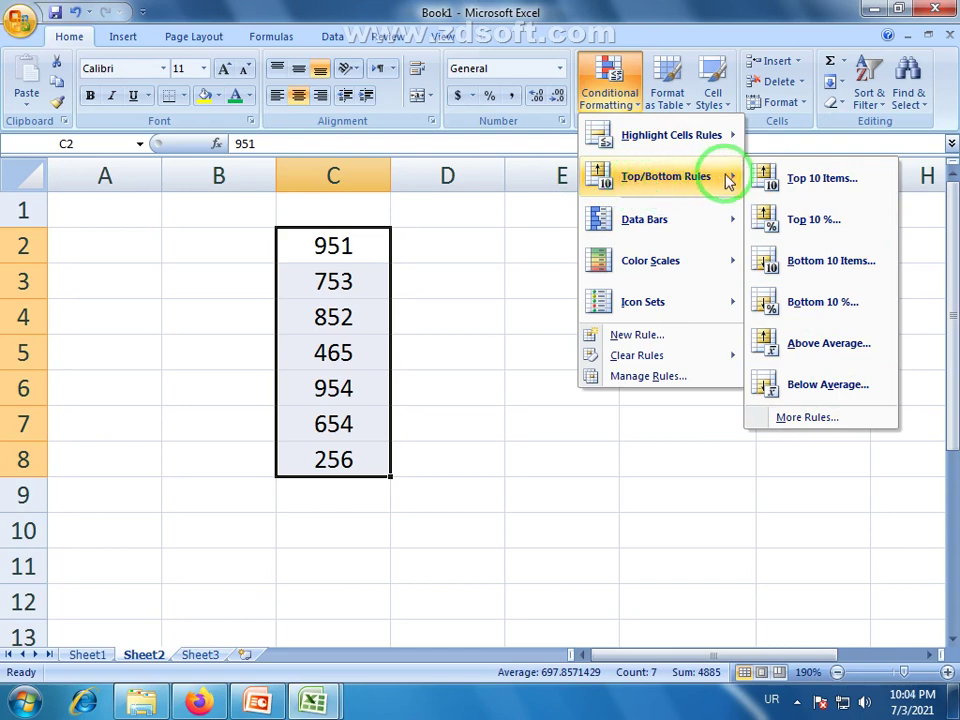
{"action": "mouse_move", "coordinate": [703, 143]}
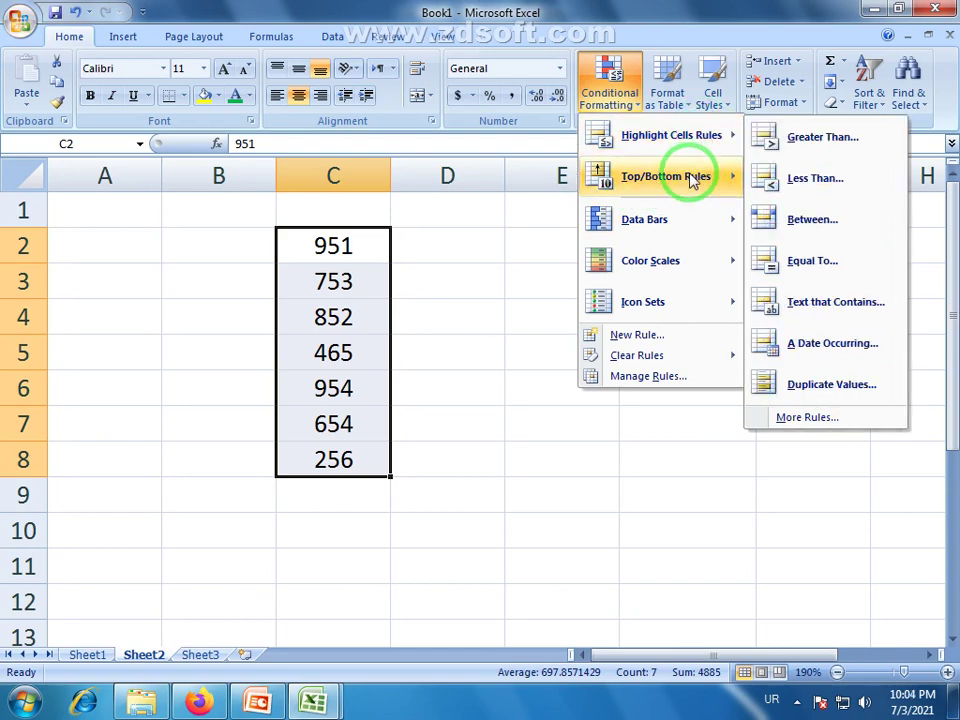
{"action": "mouse_move", "coordinate": [669, 185]}
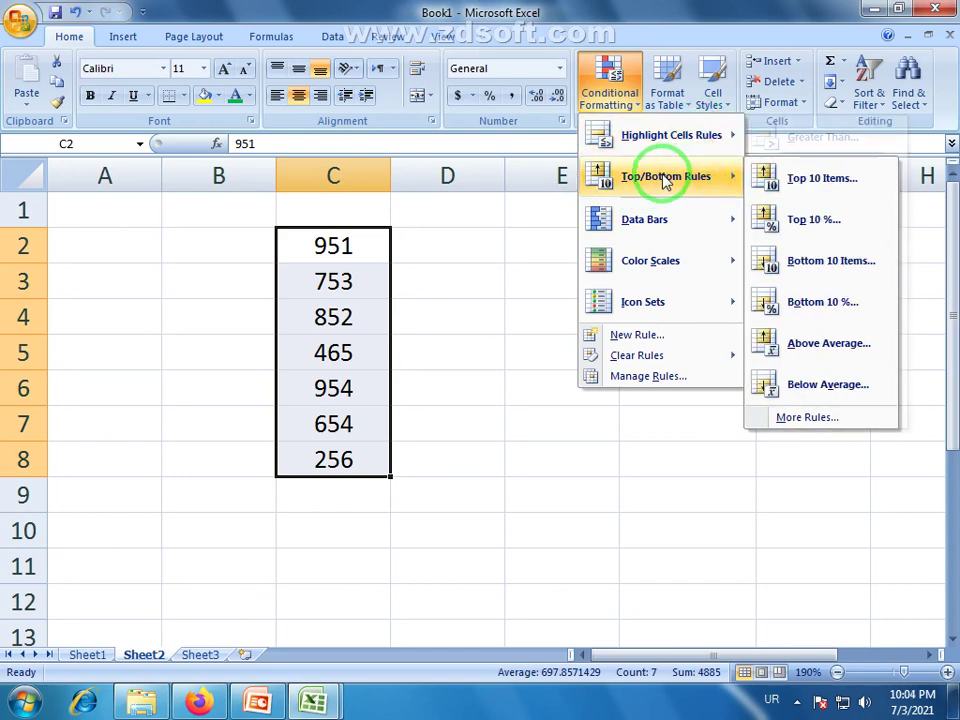
{"action": "left_click", "coordinate": [834, 182]}
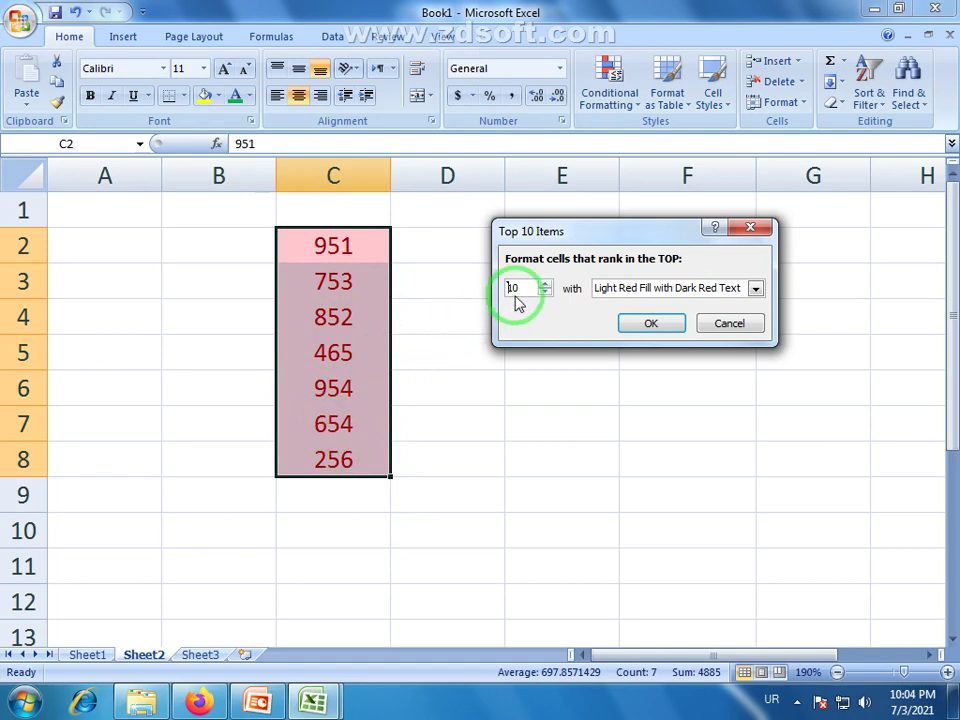
{"action": "left_click_drag", "start_coordinate": [522, 288], "coordinate": [490, 300]}
{"action": "type", "text": "3"}
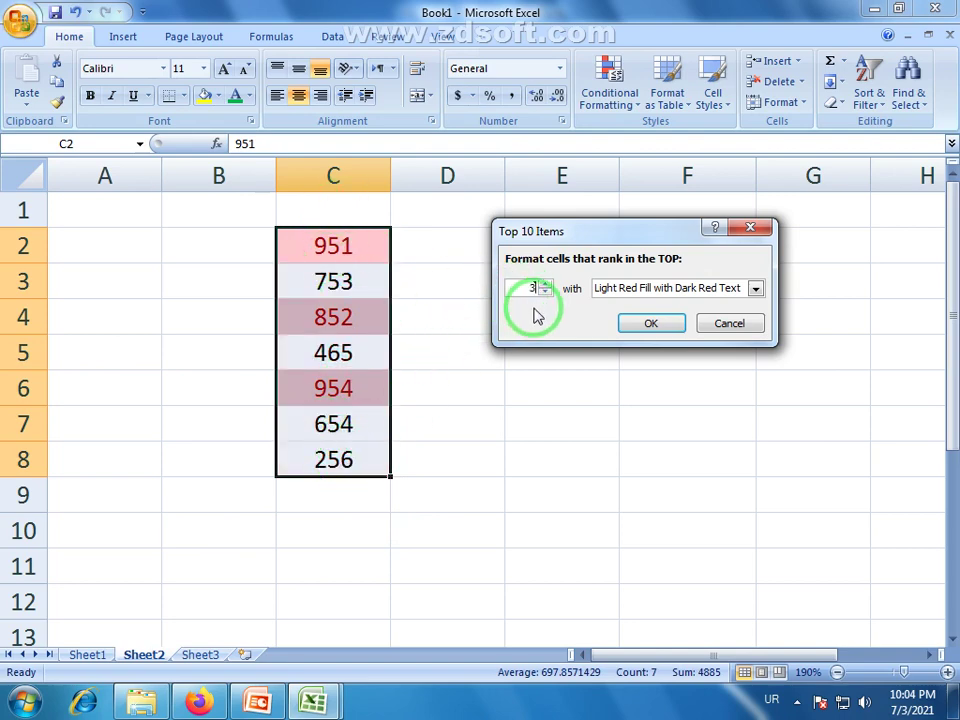
{"action": "type", "text": "2"}
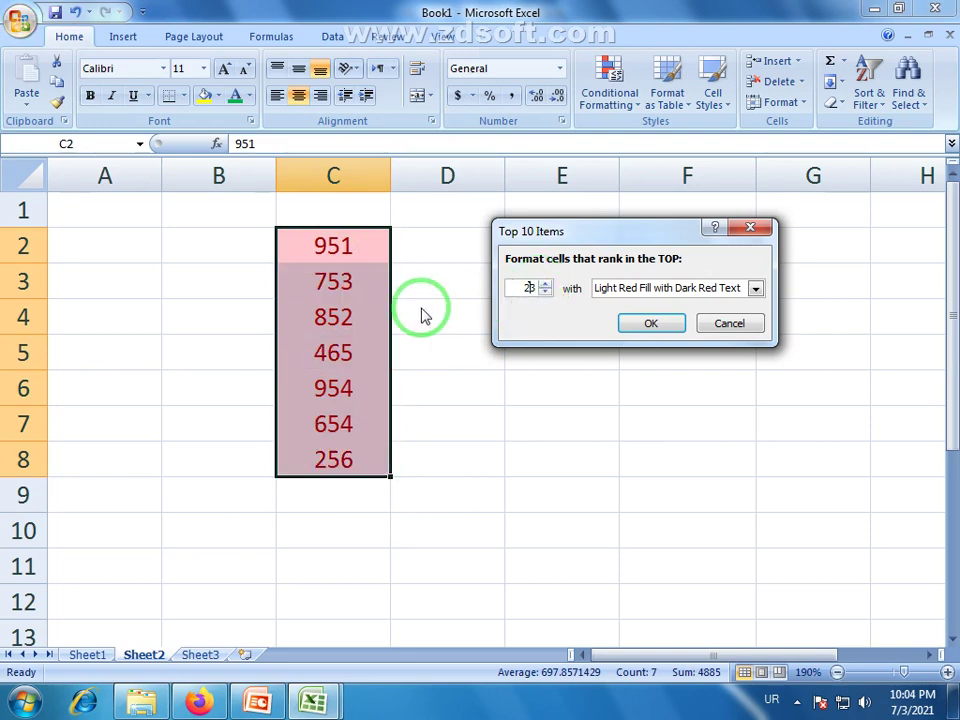
{"action": "key", "text": "BackSpace"}
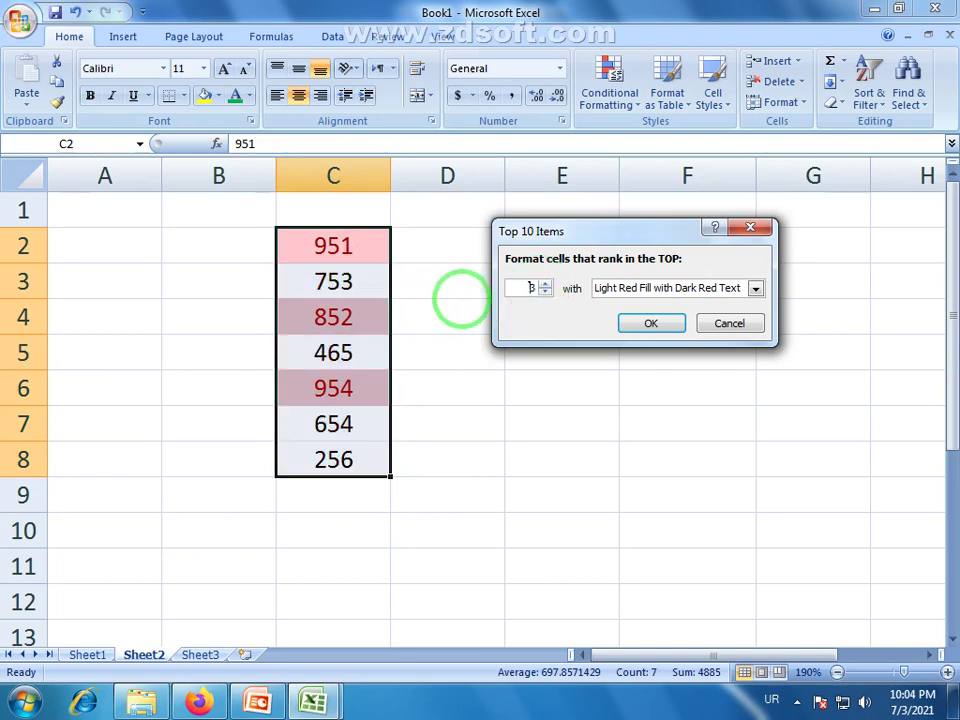
{"action": "left_click", "coordinate": [545, 292]}
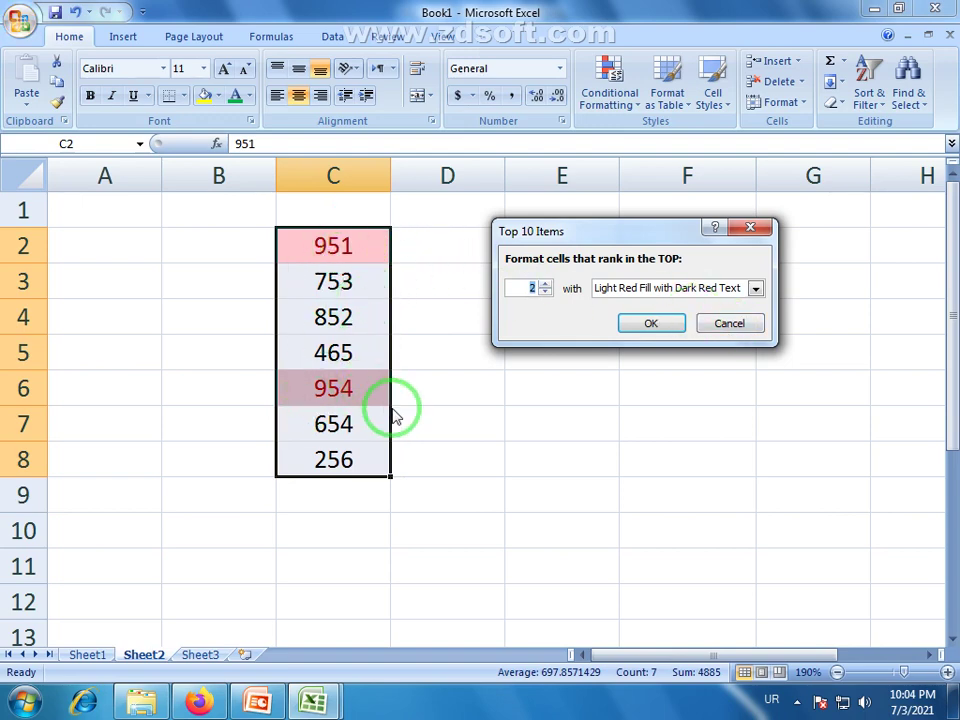
{"action": "left_click", "coordinate": [735, 324]}
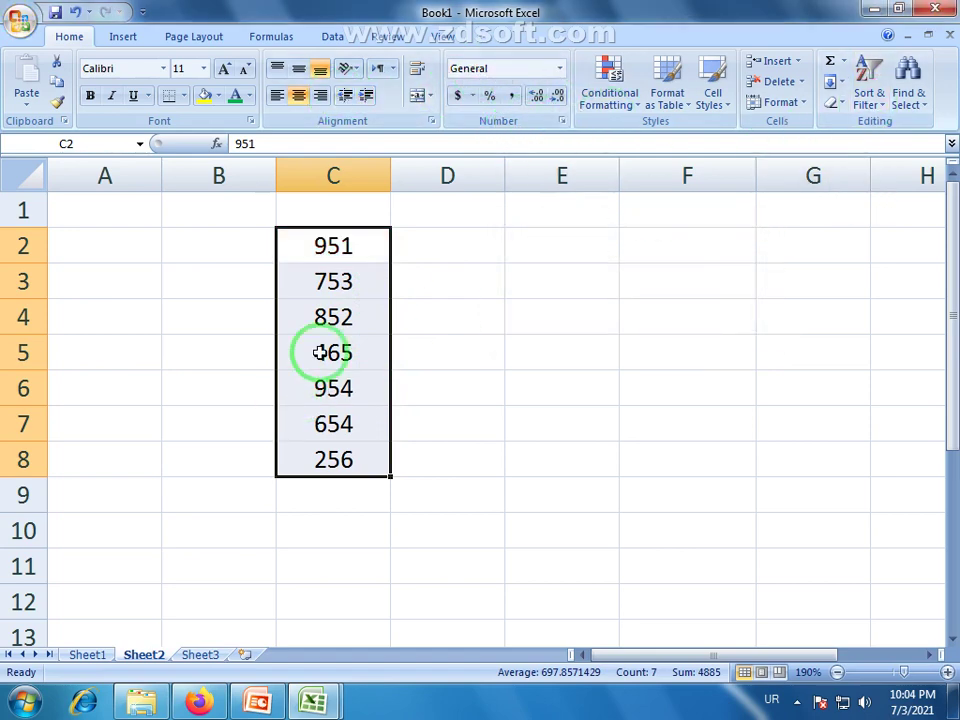
Step: Apply blue data bars to C2:C8 and inspect the bars against the values in individual cells
{"action": "left_click", "coordinate": [628, 104]}
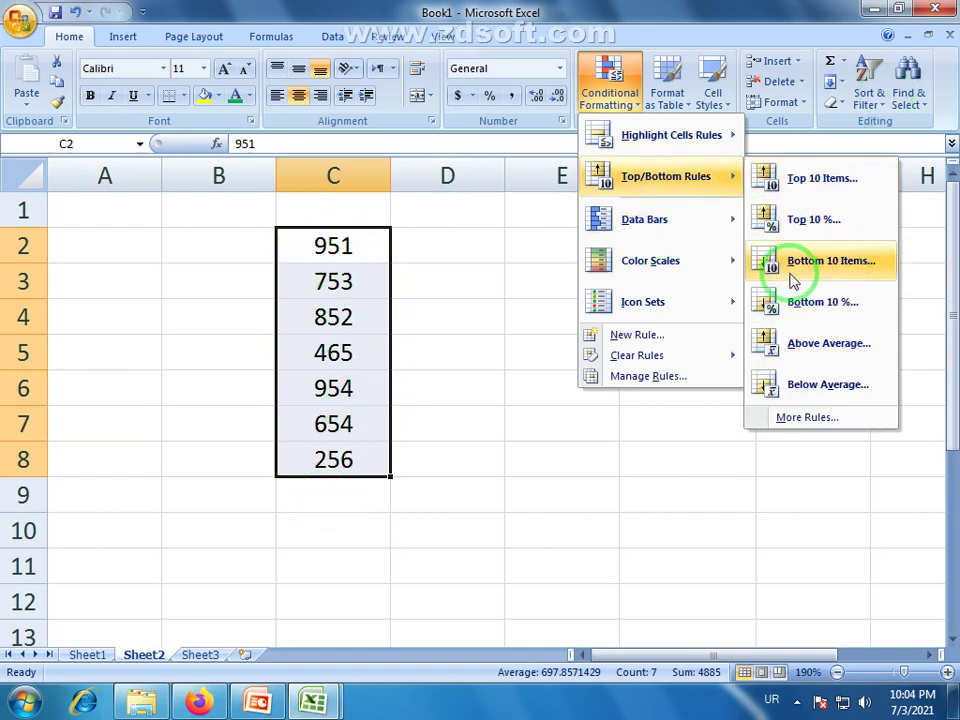
{"action": "mouse_move", "coordinate": [733, 216]}
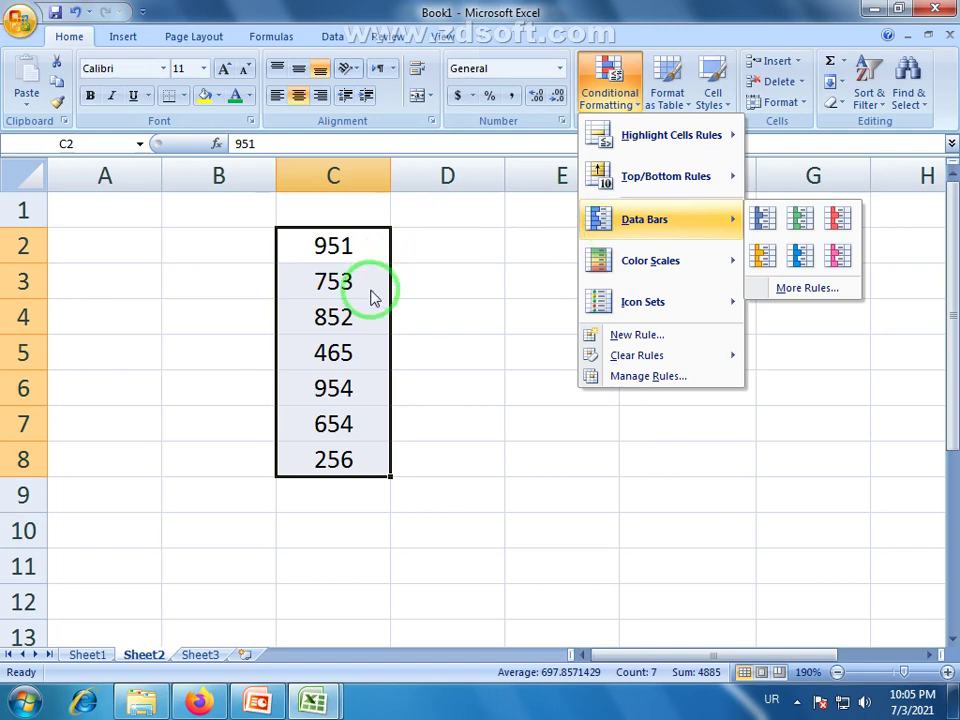
{"action": "mouse_move", "coordinate": [647, 229]}
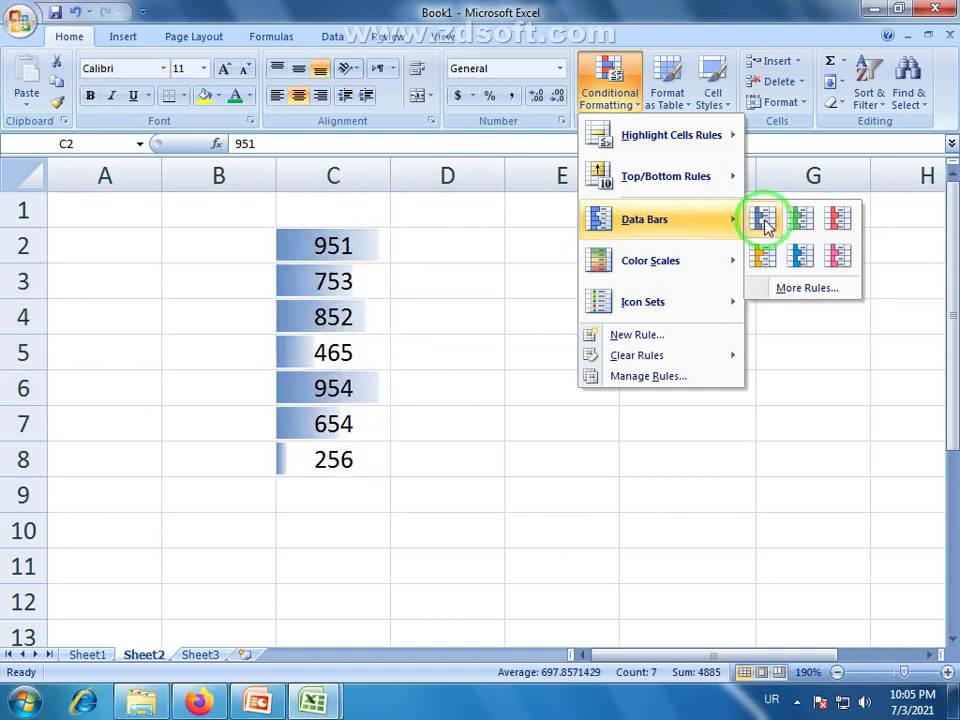
{"action": "left_click", "coordinate": [766, 224]}
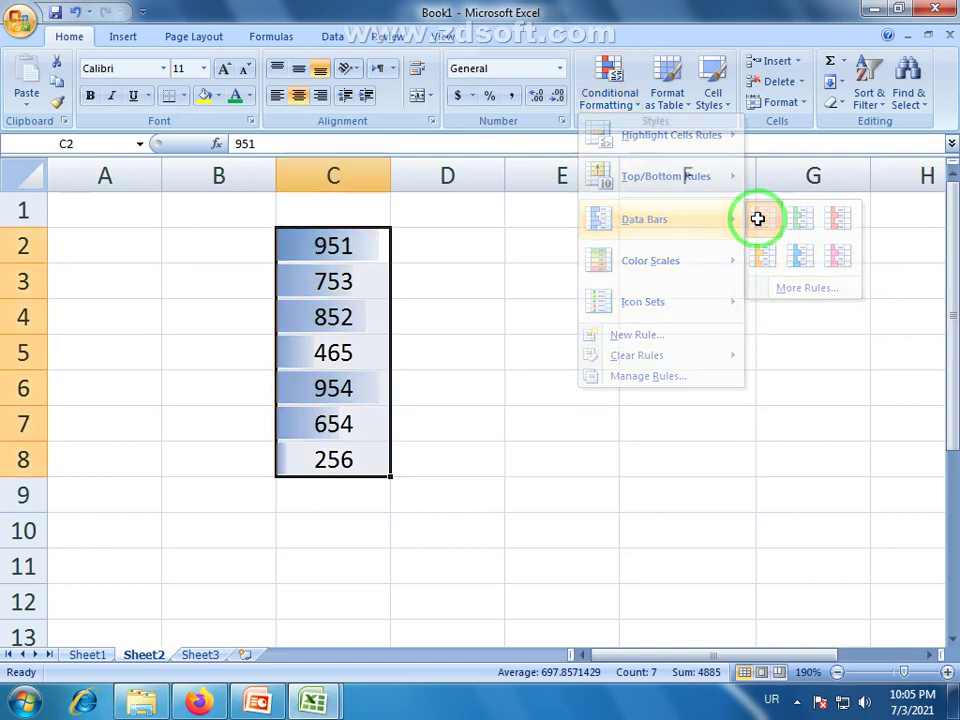
{"action": "left_click", "coordinate": [418, 506]}
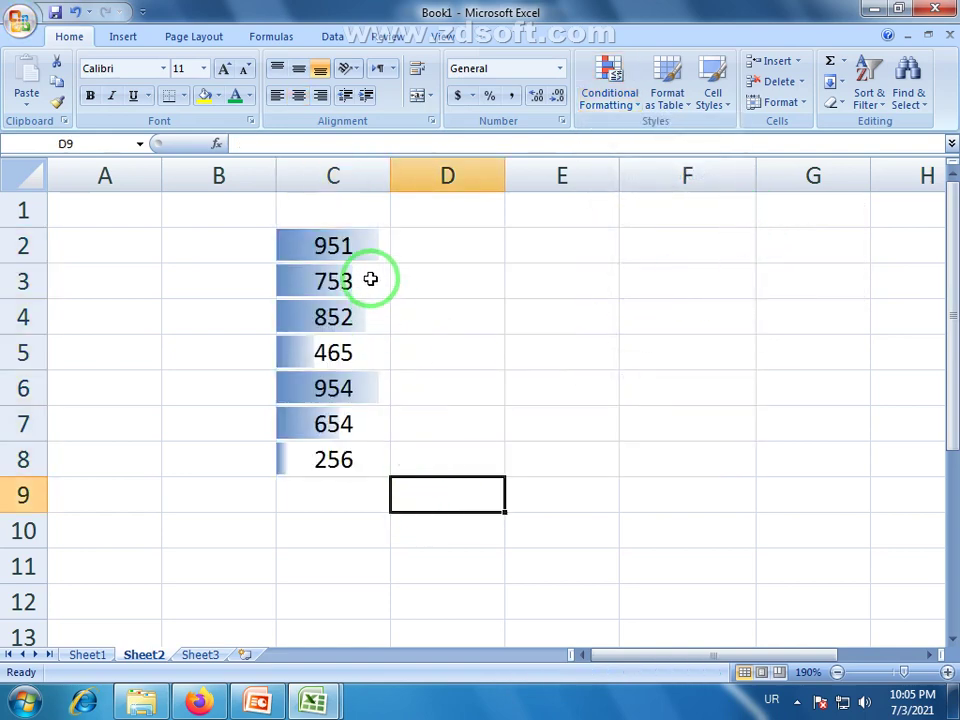
{"action": "left_click", "coordinate": [318, 460]}
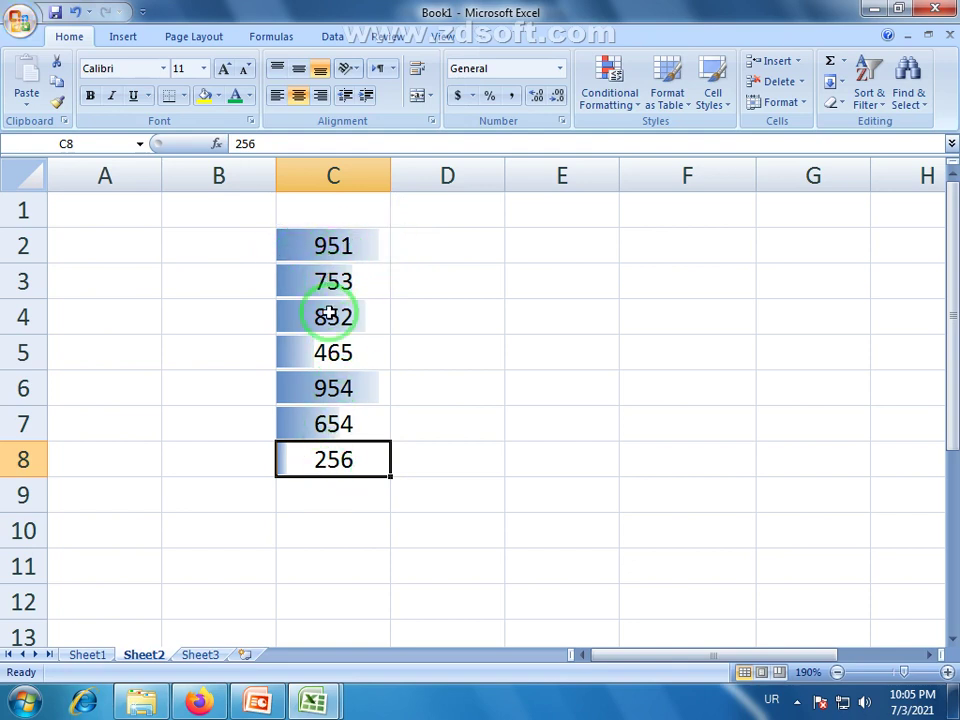
{"action": "left_click", "coordinate": [333, 388]}
{"action": "left_click_drag", "start_coordinate": [332, 240], "coordinate": [338, 463]}
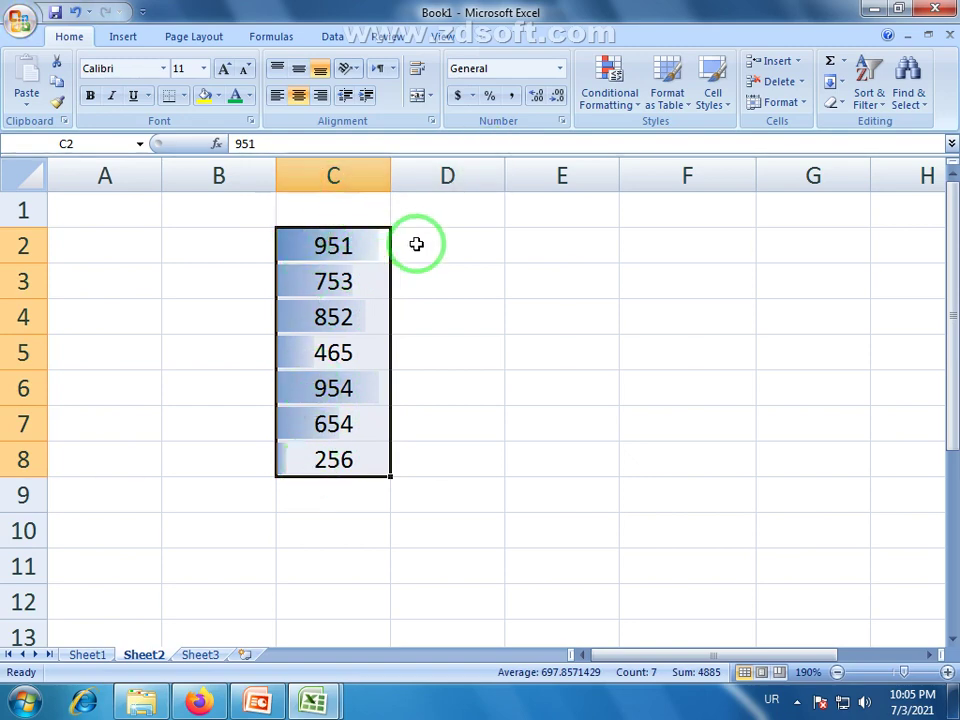
{"action": "left_click", "coordinate": [366, 270]}
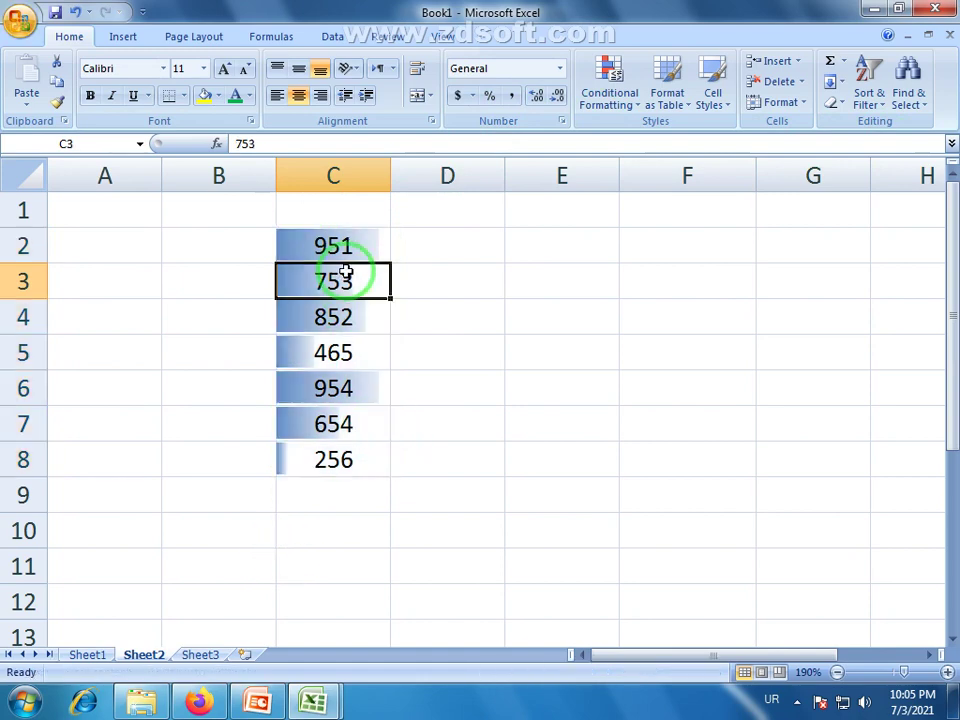
{"action": "left_click", "coordinate": [430, 315]}
Step: Change the data bars on C2:C8 to the Orange Data Bar, and undo both data bar formats
{"action": "left_click_drag", "start_coordinate": [370, 250], "coordinate": [332, 452]}
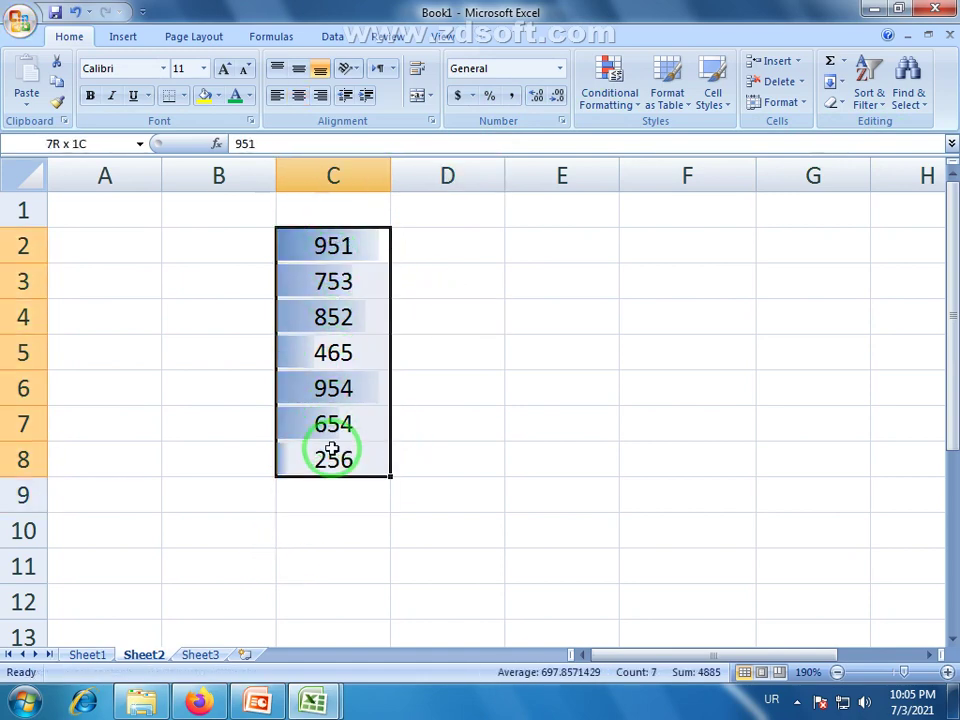
{"action": "left_click", "coordinate": [630, 100]}
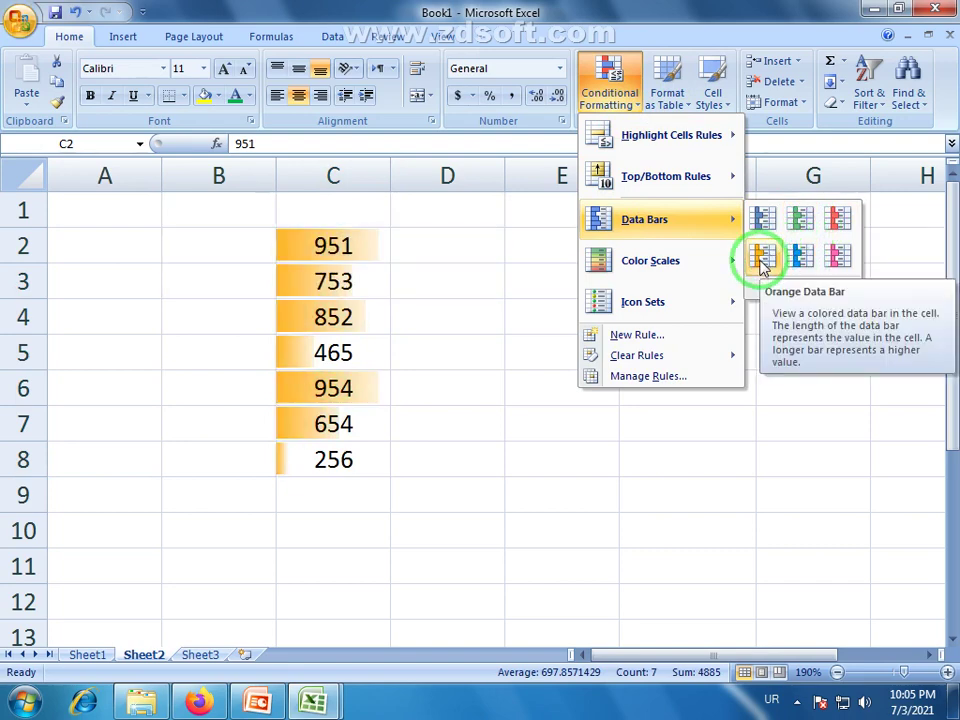
{"action": "left_click", "coordinate": [762, 262]}
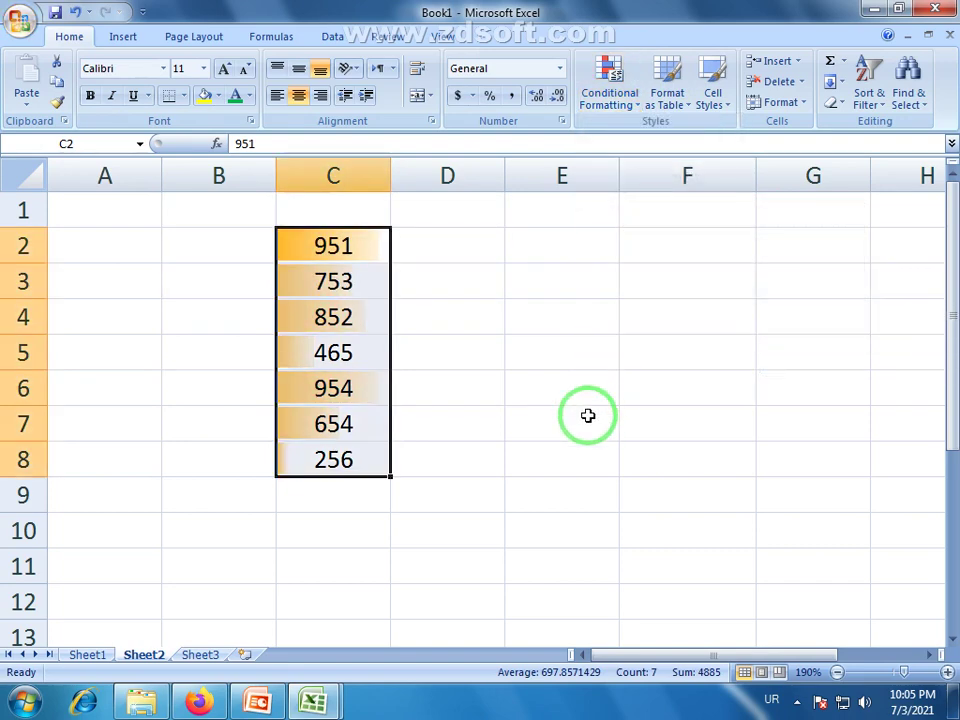
{"action": "key", "text": "ctrl+z"}
{"action": "key", "text": "ctrl+z"}
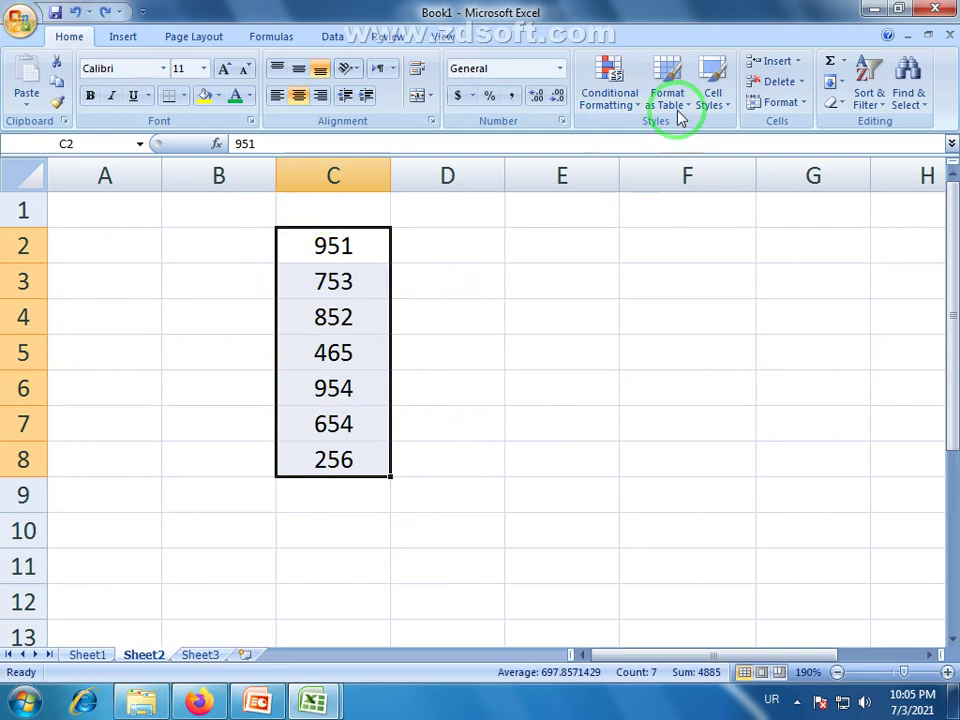
Step: Preview data bars and color scales on C2:C8, and apply the four-bar ratings icon set
{"action": "left_click", "coordinate": [624, 102]}
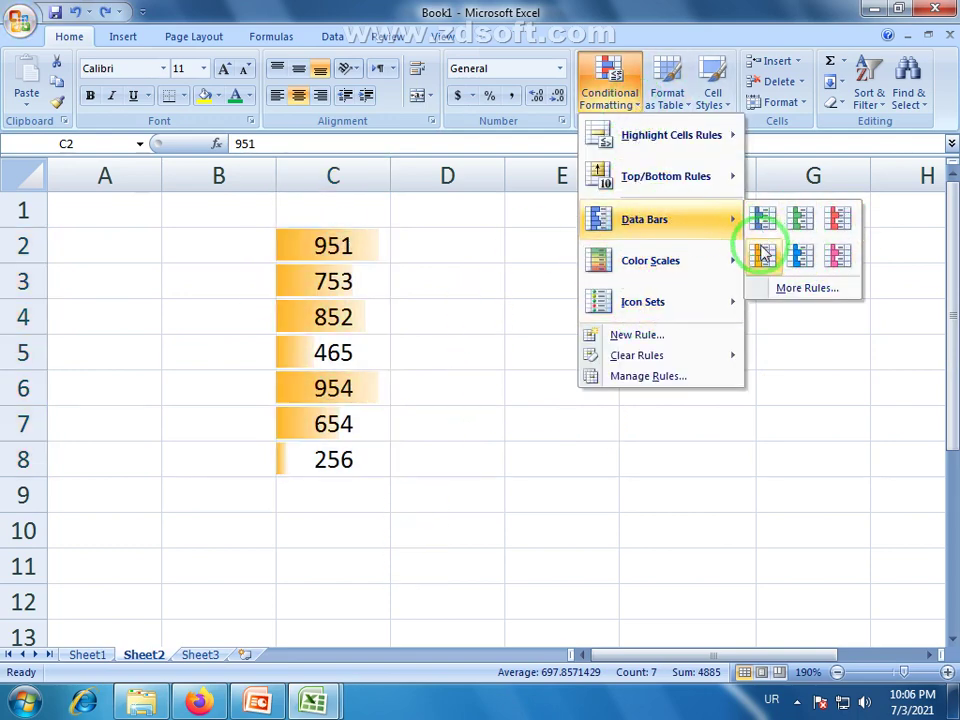
{"action": "mouse_move", "coordinate": [654, 261]}
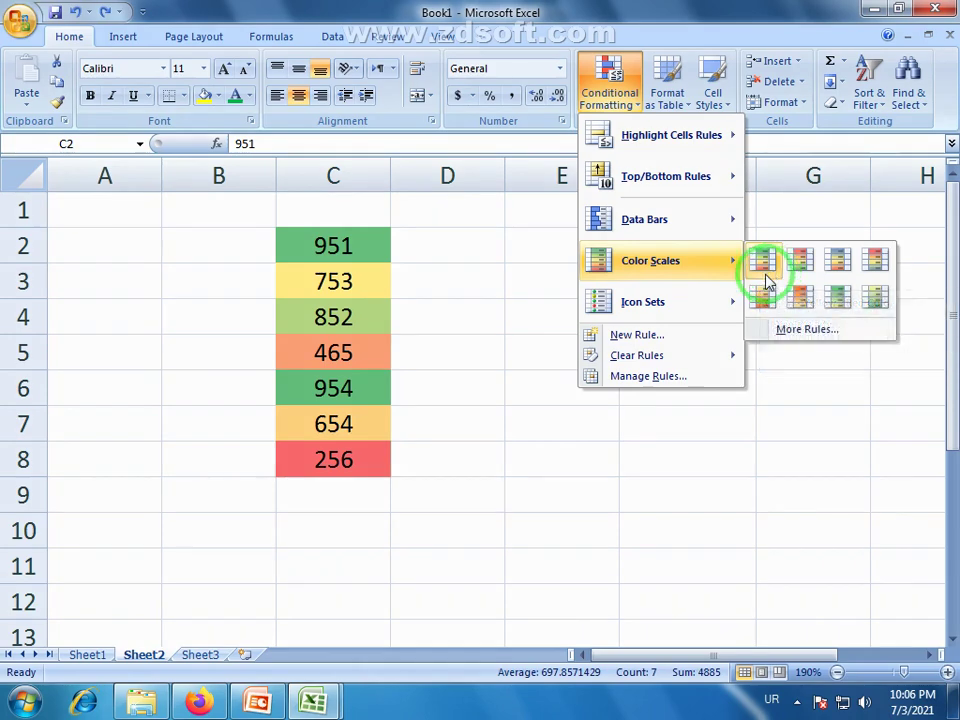
{"action": "mouse_move", "coordinate": [641, 315]}
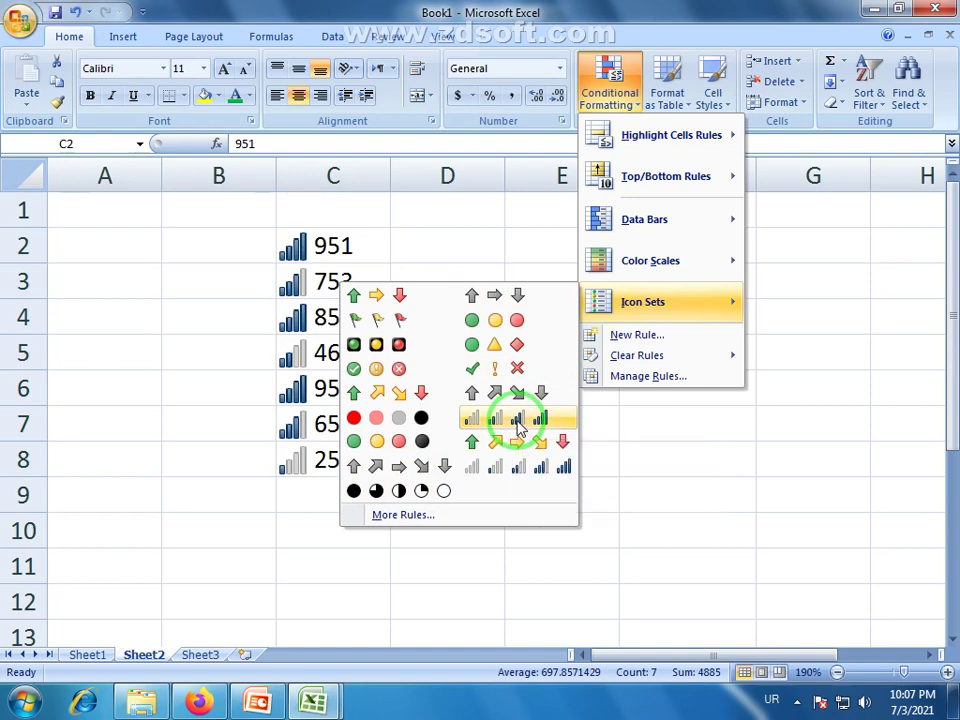
{"action": "left_click", "coordinate": [518, 427]}
{"action": "left_click", "coordinate": [488, 520]}
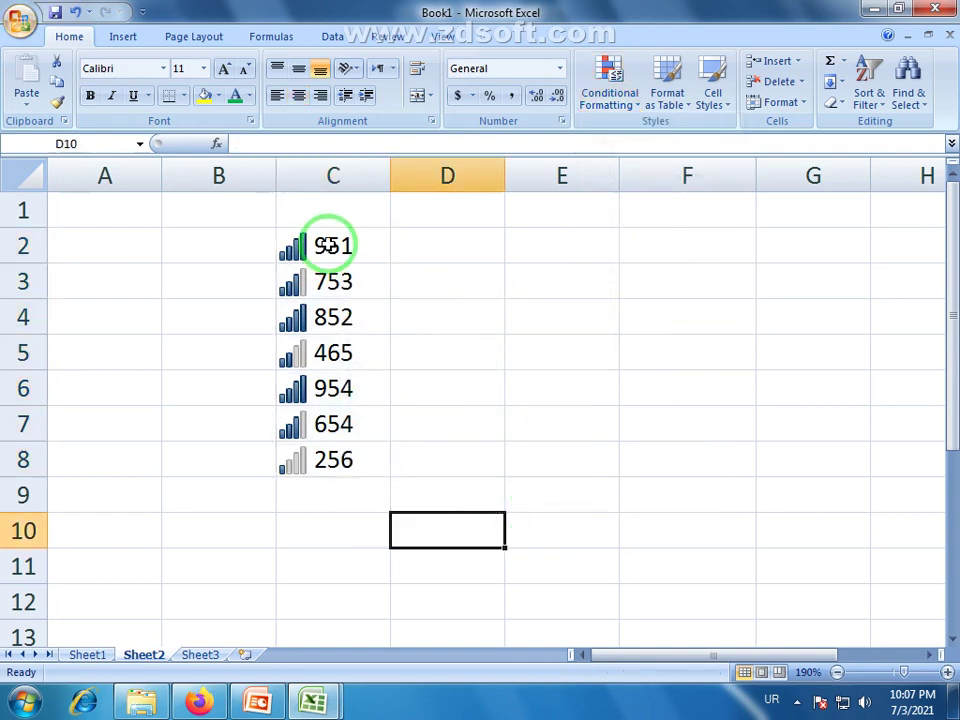
Step: Widen column C slightly, and undo both the width change and the icon set on C2:C8
{"action": "left_click_drag", "start_coordinate": [329, 245], "coordinate": [322, 450]}
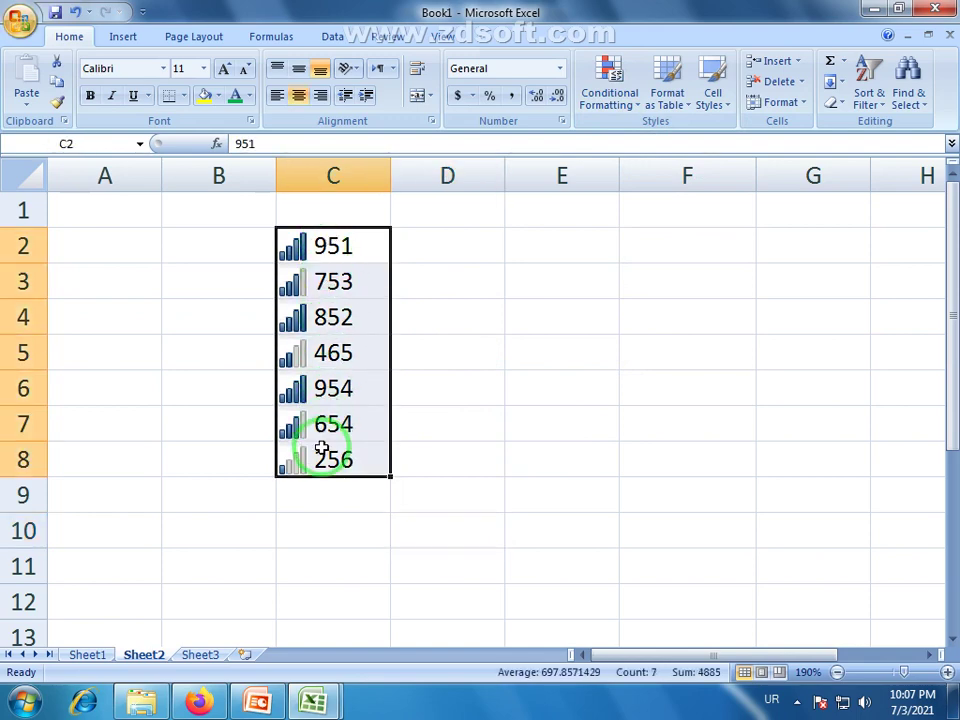
{"action": "left_click_drag", "start_coordinate": [386, 176], "coordinate": [398, 170]}
{"action": "left_click_drag", "start_coordinate": [356, 553], "coordinate": [354, 539]}
{"action": "left_click_drag", "start_coordinate": [339, 240], "coordinate": [359, 446]}
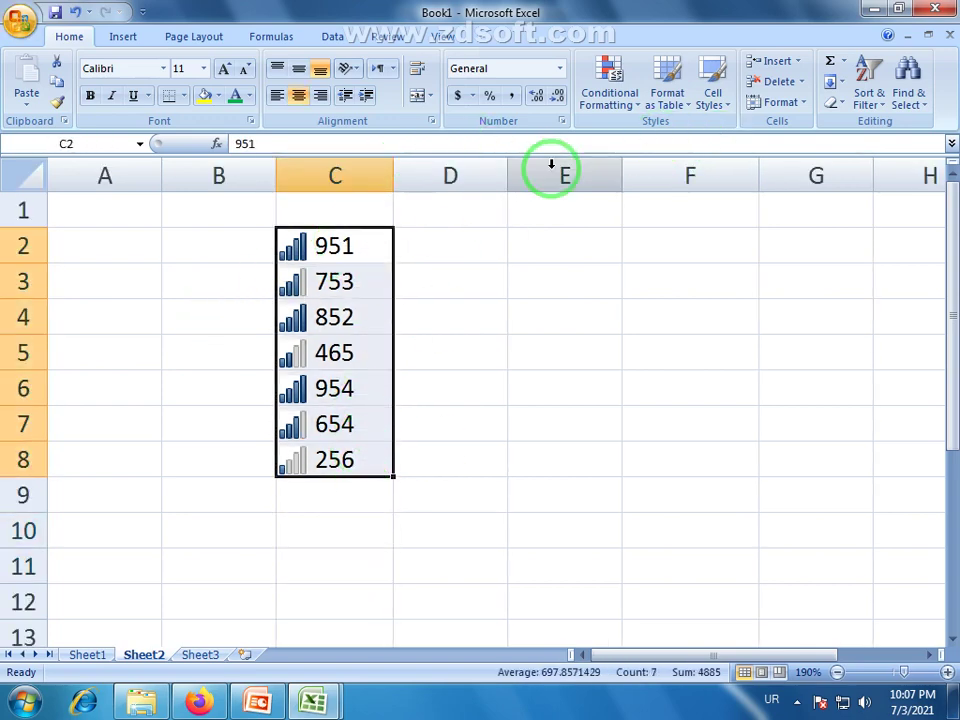
{"action": "key", "text": "ctrl+z"}
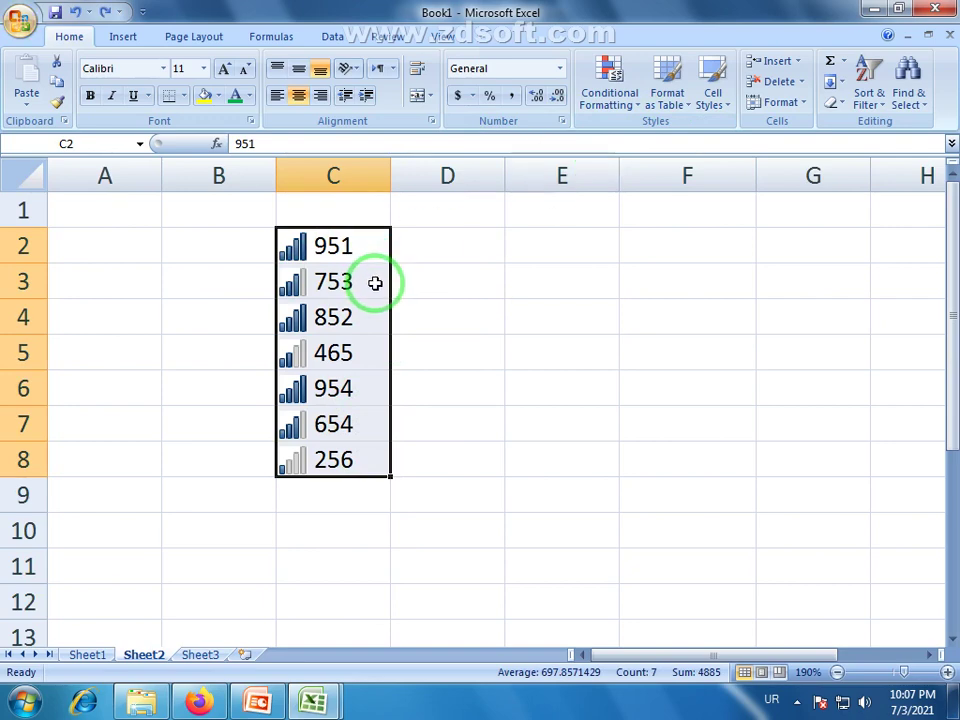
{"action": "key", "text": "ctrl+z"}
Step: Browse the conditional formatting options for C2:C8, covering the icon sets and the commands for new, cleared and managed rules
{"action": "left_click", "coordinate": [335, 250]}
{"action": "key", "text": "F2"}
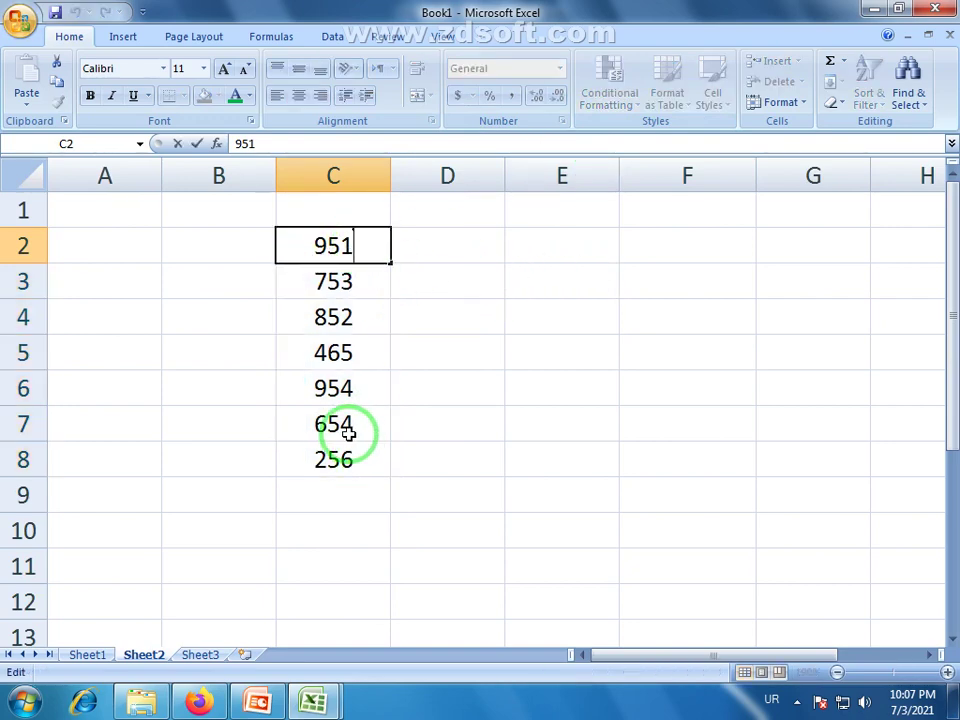
{"action": "left_click_drag", "start_coordinate": [348, 455], "coordinate": [348, 425]}
{"action": "left_click", "coordinate": [336, 283]}
{"action": "left_click_drag", "start_coordinate": [340, 246], "coordinate": [343, 460]}
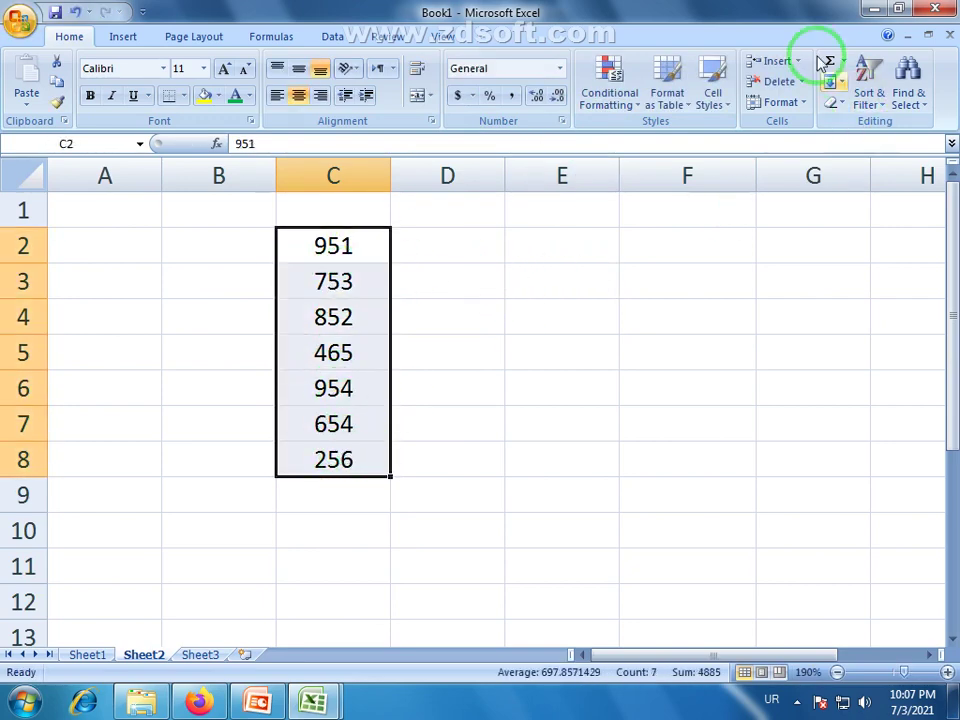
{"action": "left_click", "coordinate": [634, 104]}
{"action": "mouse_move", "coordinate": [632, 301]}
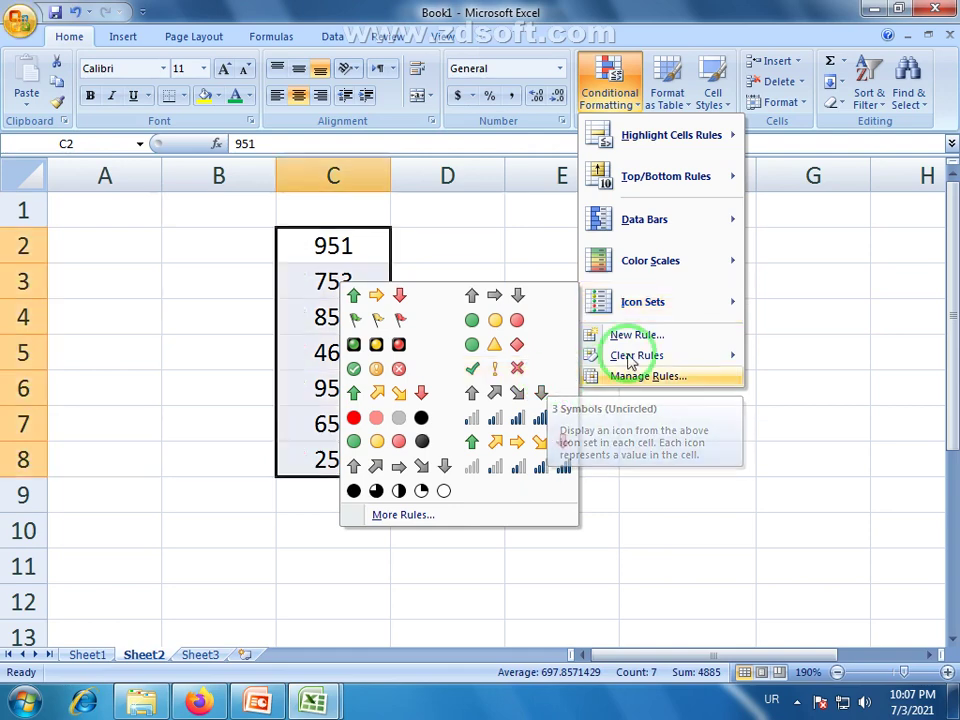
{"action": "mouse_move", "coordinate": [630, 362]}
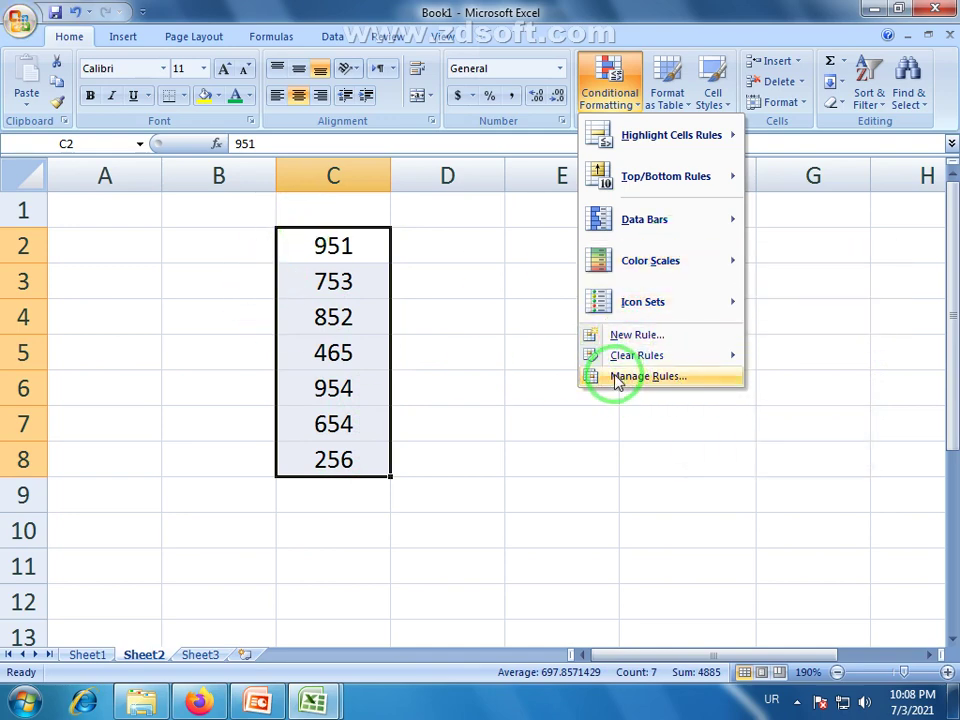
{"action": "left_click", "coordinate": [658, 8]}
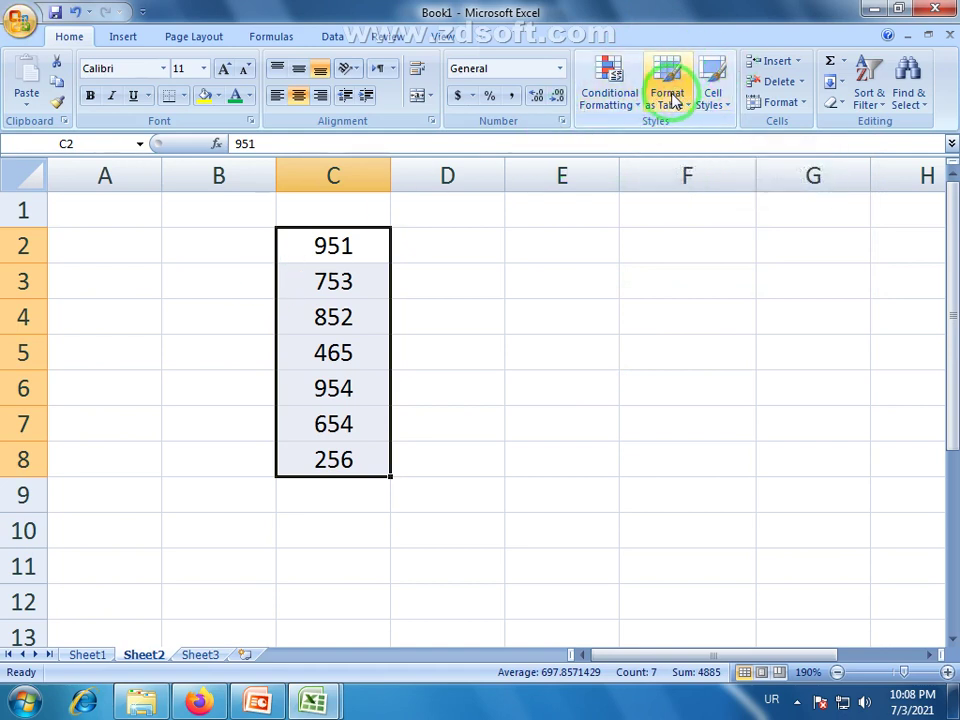
{"action": "left_click", "coordinate": [452, 258]}
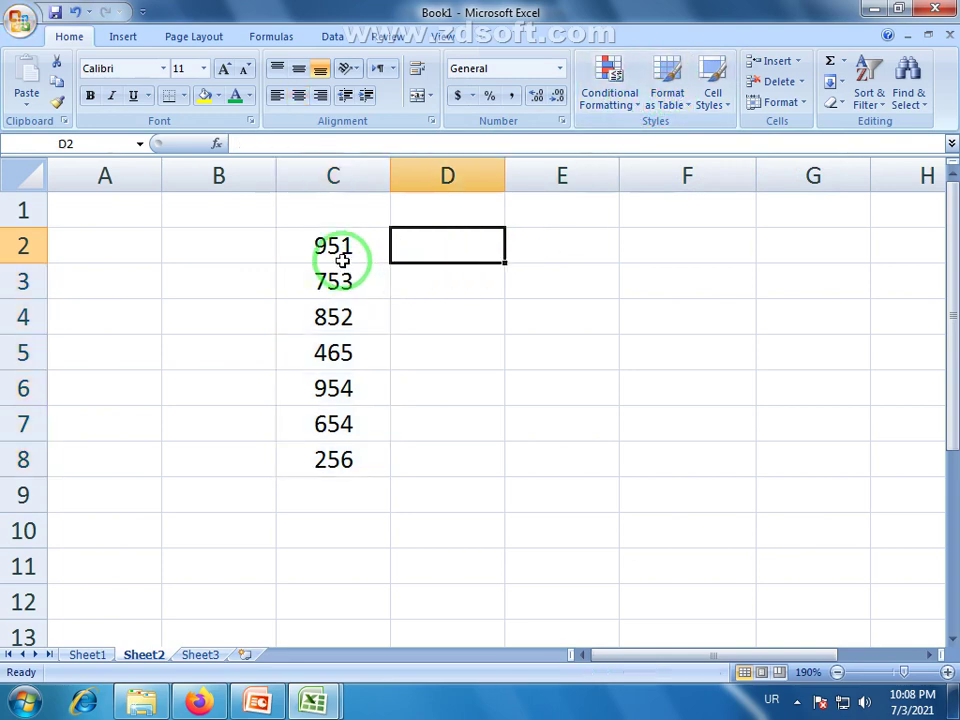
{"action": "left_click_drag", "start_coordinate": [351, 255], "coordinate": [336, 457]}
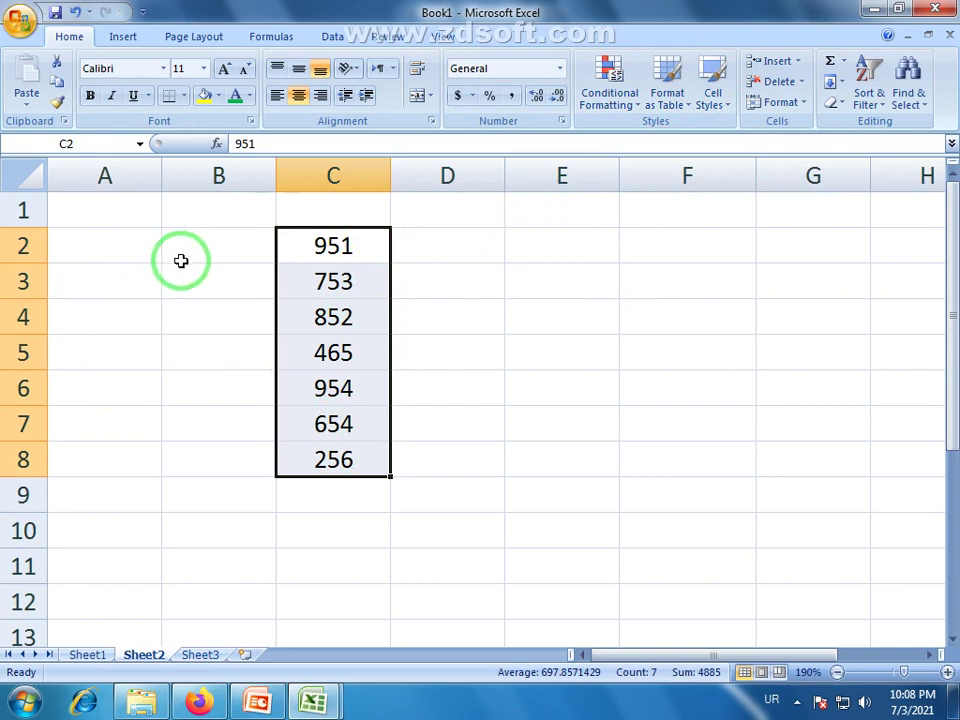
{"action": "left_click_drag", "start_coordinate": [182, 259], "coordinate": [671, 549]}
{"action": "left_click", "coordinate": [475, 506]}
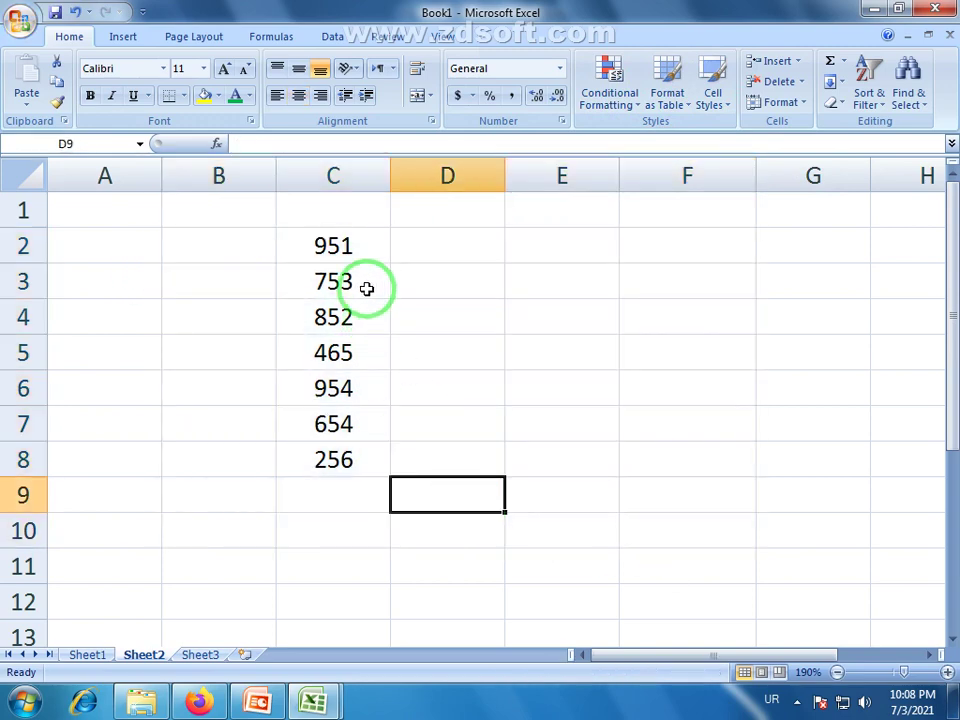
{"action": "left_click_drag", "start_coordinate": [340, 246], "coordinate": [354, 458]}
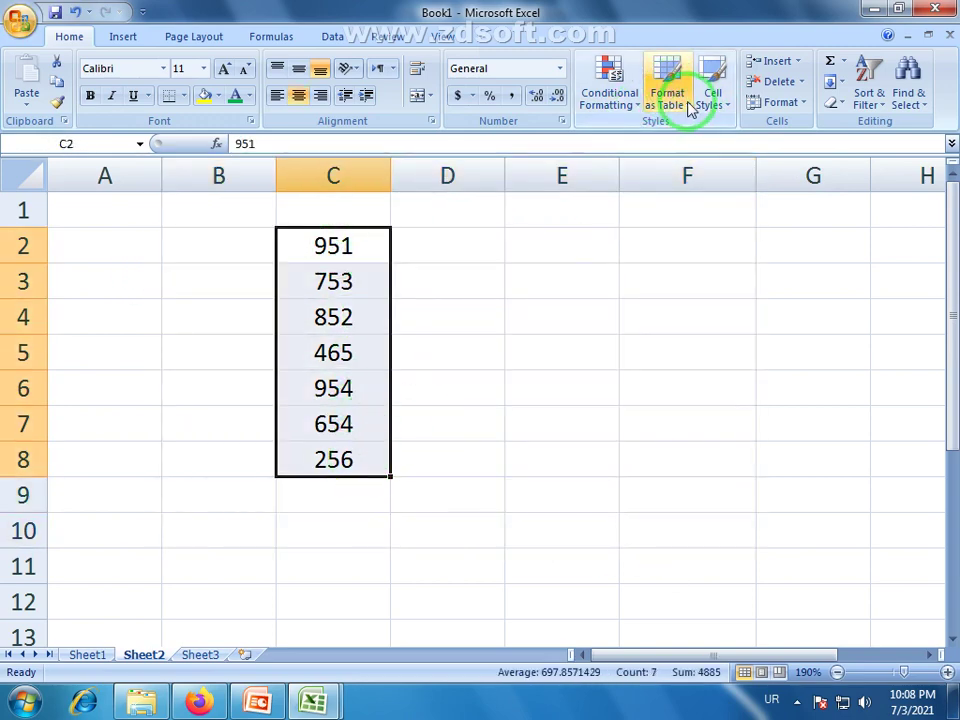
{"action": "left_click", "coordinate": [529, 252]}
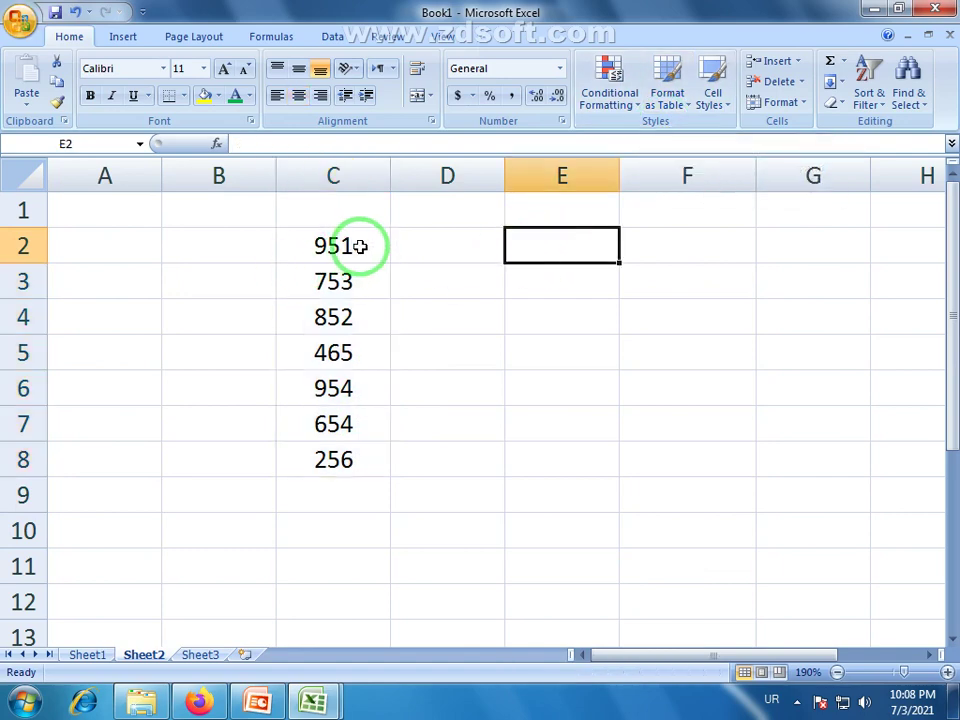
{"action": "left_click_drag", "start_coordinate": [330, 245], "coordinate": [439, 452]}
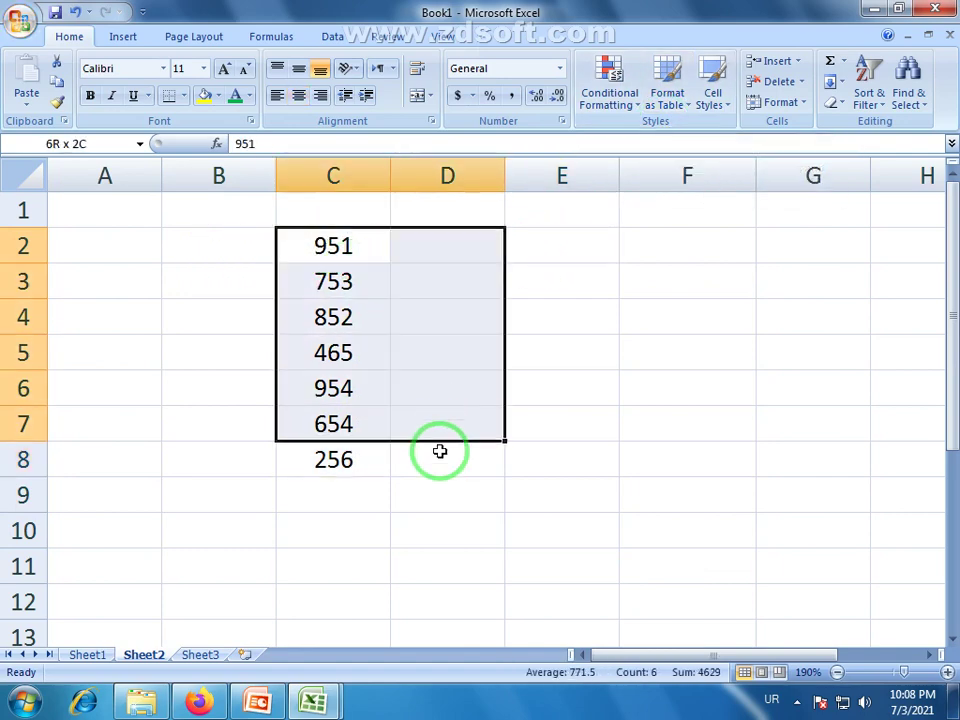
{"action": "left_click", "coordinate": [428, 468]}
{"action": "left_click_drag", "start_coordinate": [238, 253], "coordinate": [262, 530]}
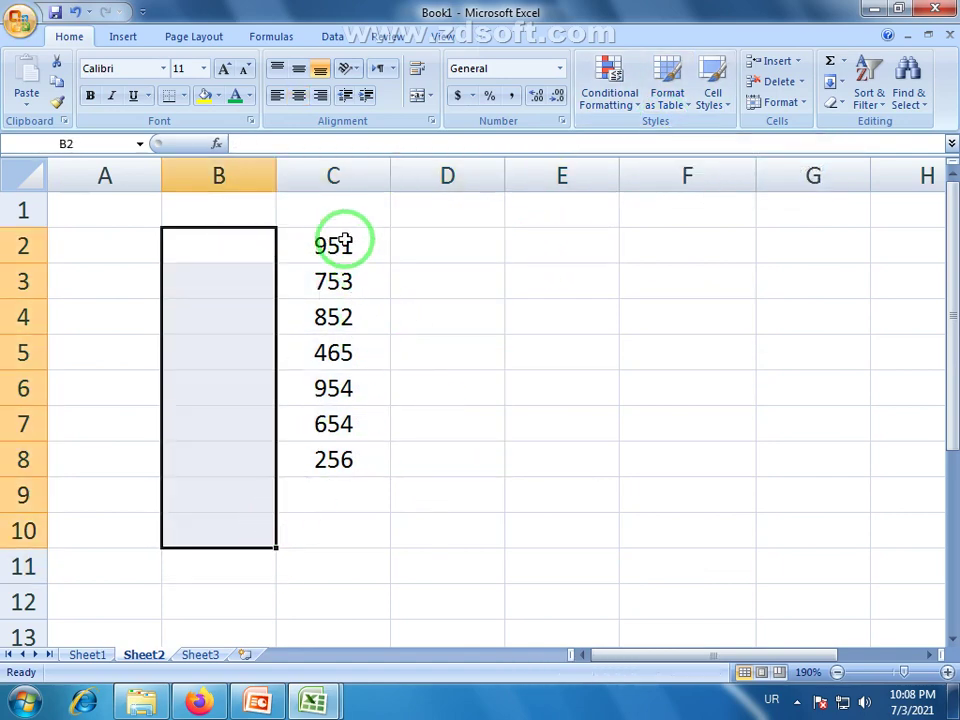
{"action": "left_click_drag", "start_coordinate": [343, 242], "coordinate": [341, 458]}
{"action": "left_click", "coordinate": [464, 248]}
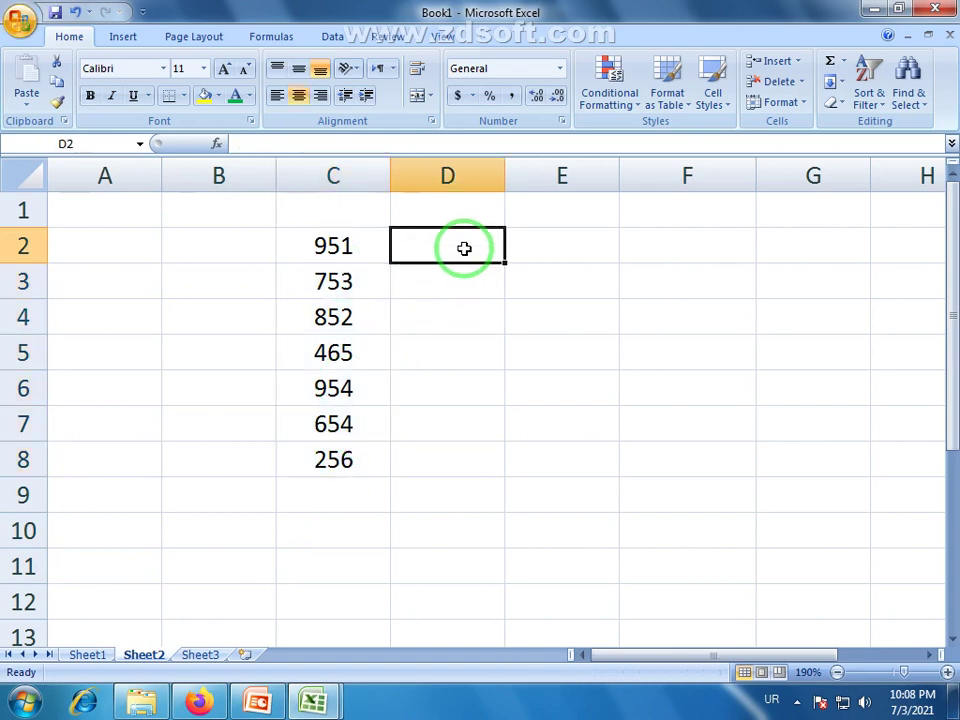
{"action": "left_click_drag", "start_coordinate": [464, 248], "coordinate": [439, 546]}
{"action": "left_click", "coordinate": [371, 333]}
{"action": "left_click_drag", "start_coordinate": [364, 244], "coordinate": [360, 448]}
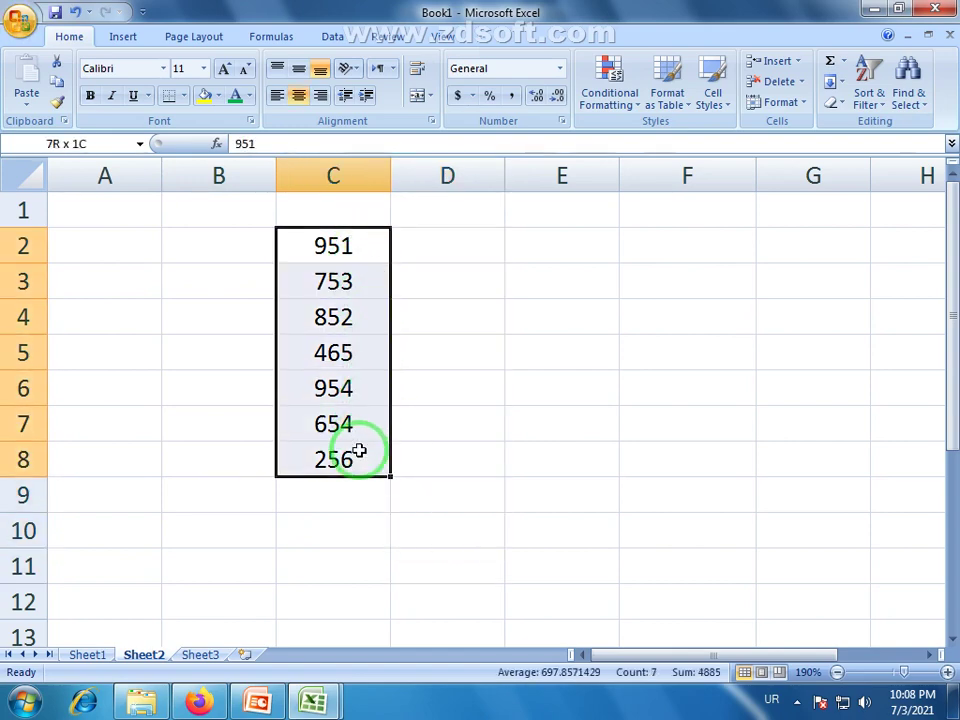
{"action": "left_click_drag", "start_coordinate": [430, 250], "coordinate": [461, 476]}
{"action": "left_click", "coordinate": [450, 280]}
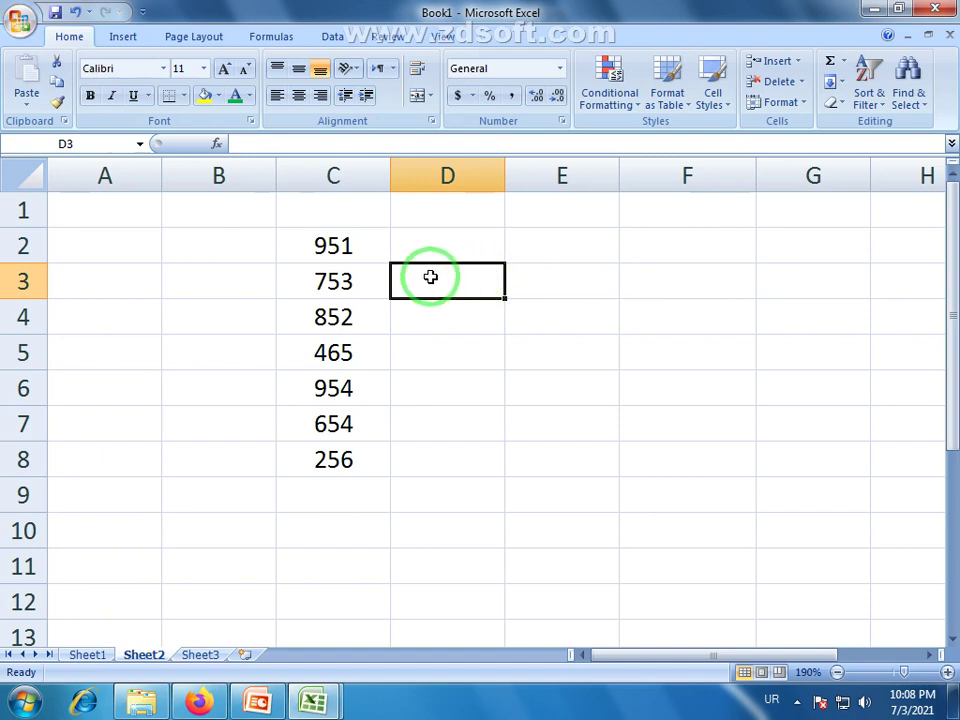
{"action": "left_click", "coordinate": [440, 246]}
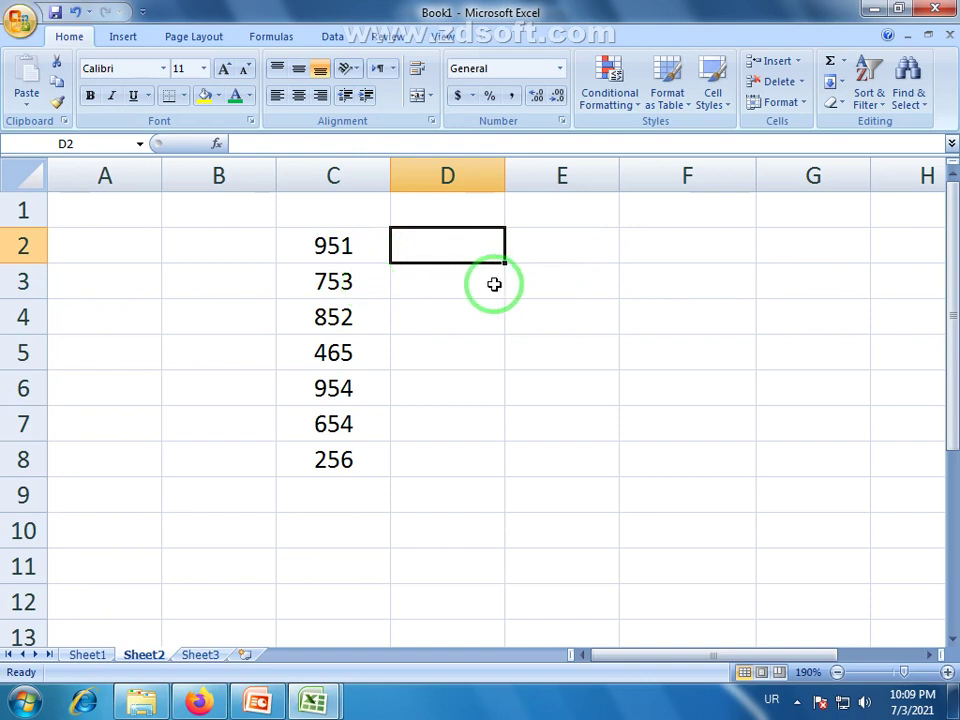
{"action": "left_click", "coordinate": [419, 288]}
{"action": "left_click", "coordinate": [435, 240]}
{"action": "left_click", "coordinate": [405, 283]}
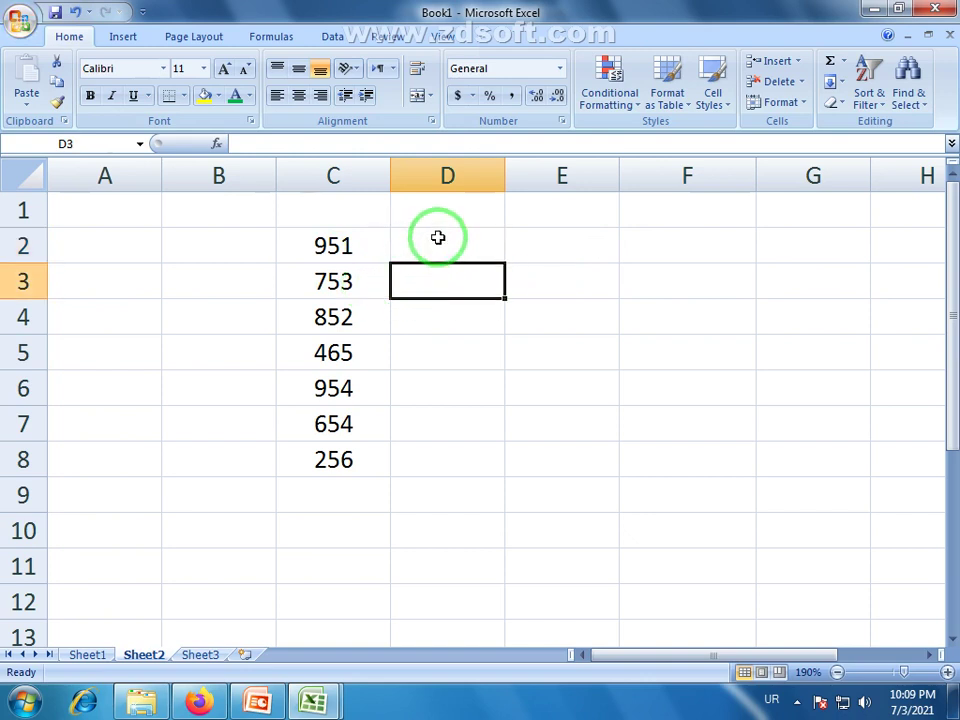
{"action": "left_click", "coordinate": [440, 242]}
{"action": "left_click", "coordinate": [410, 280]}
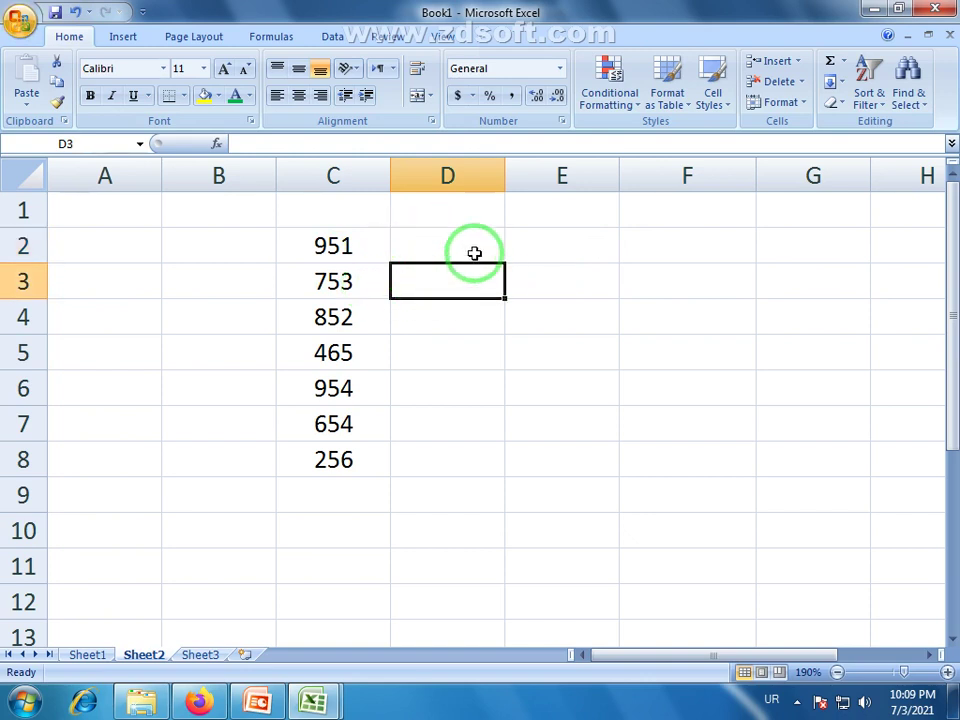
{"action": "left_click", "coordinate": [422, 251]}
{"action": "left_click", "coordinate": [405, 284]}
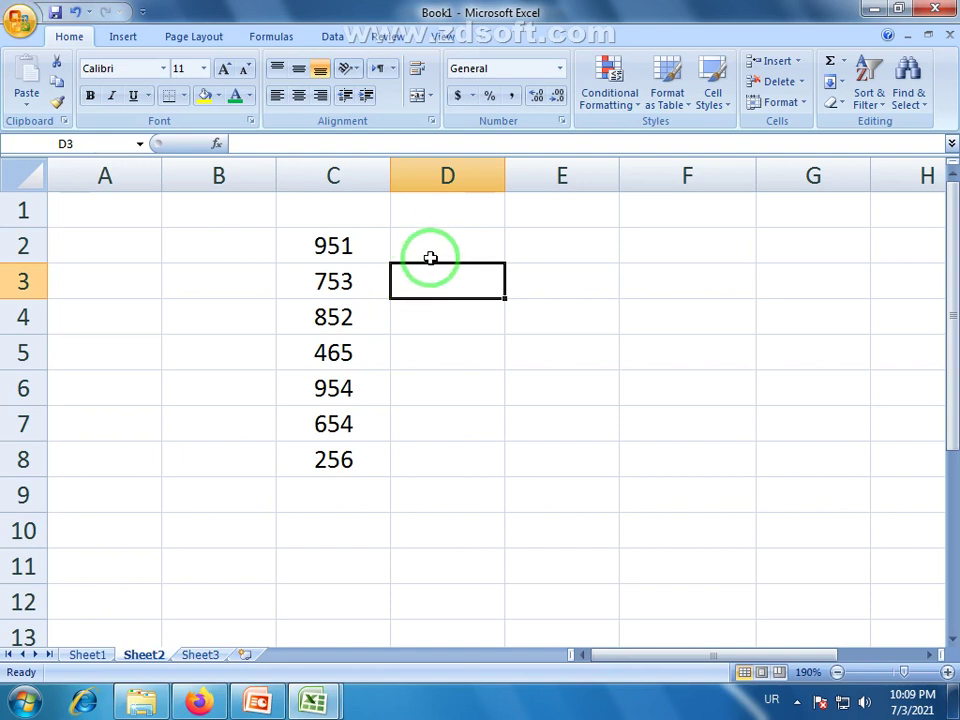
{"action": "left_click_drag", "start_coordinate": [431, 259], "coordinate": [442, 482]}
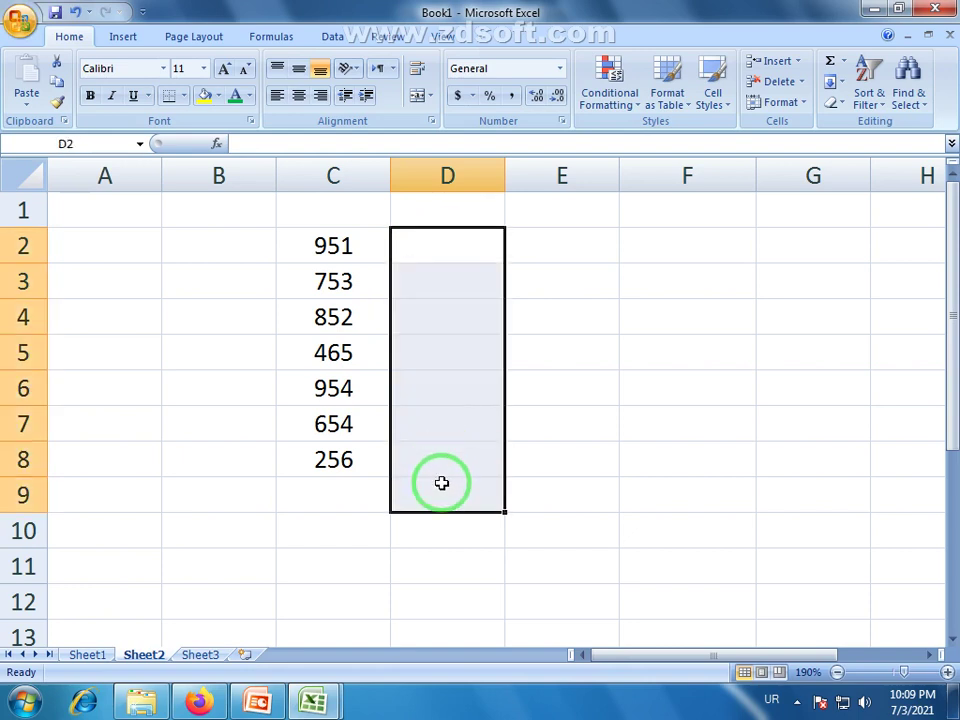
{"action": "left_click", "coordinate": [549, 429]}
Step: View the available Format as Table styles for C2:C8 without applying one
{"action": "left_click_drag", "start_coordinate": [345, 248], "coordinate": [368, 442]}
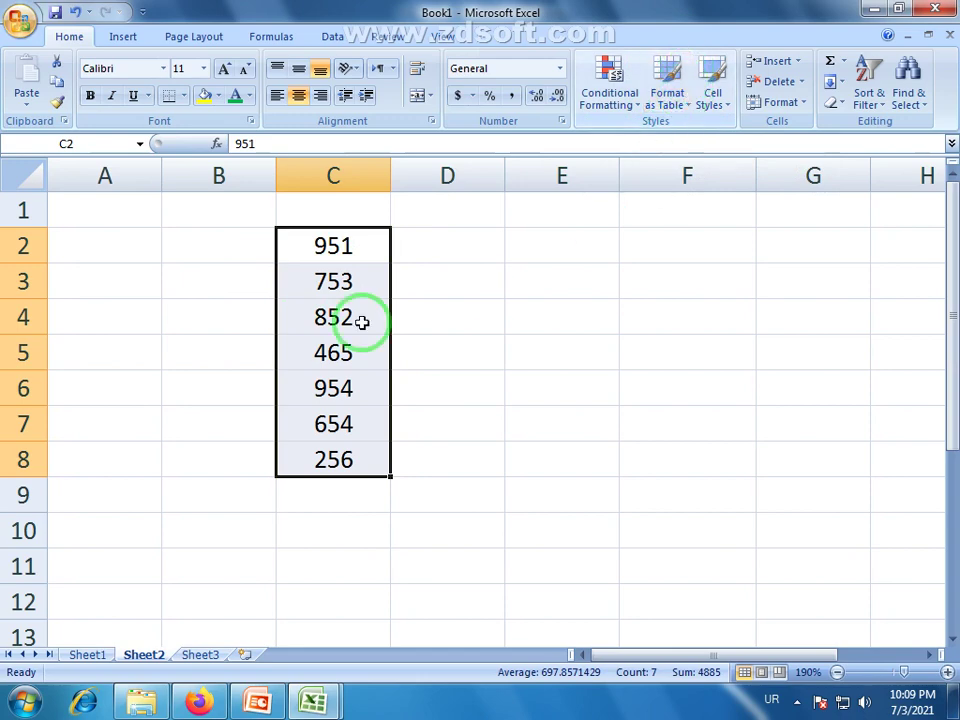
{"action": "left_click", "coordinate": [688, 110]}
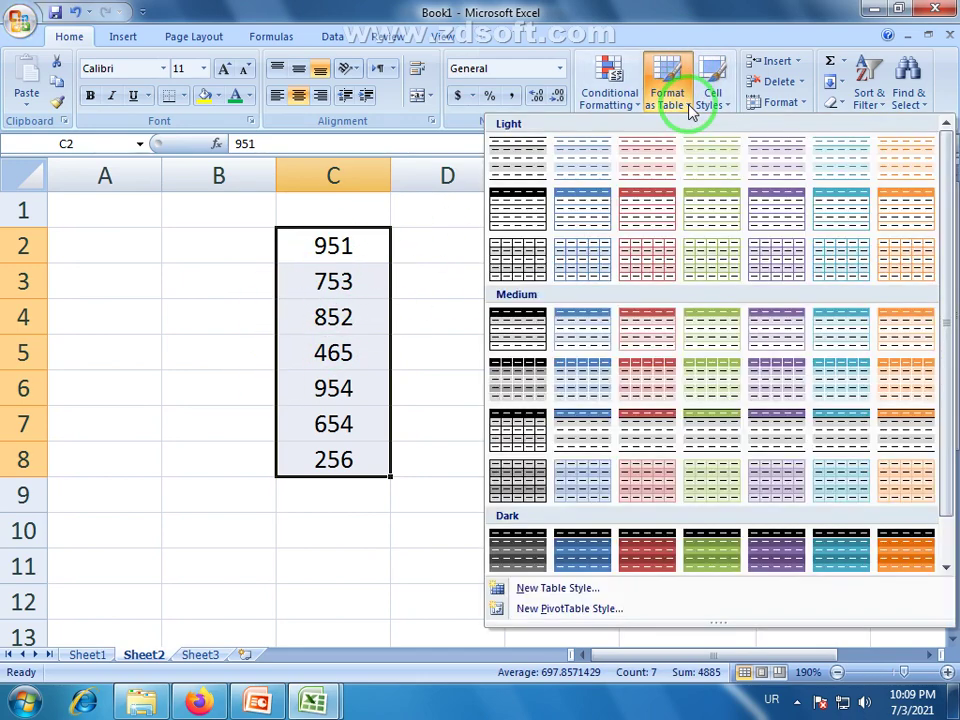
{"action": "left_click", "coordinate": [705, 8]}
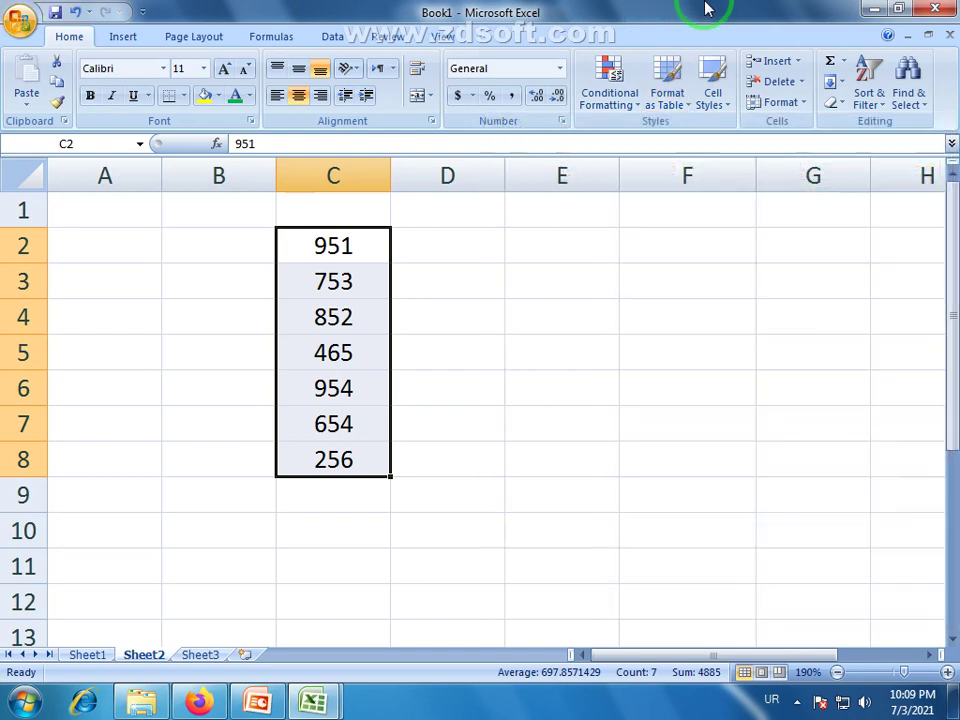
Step: Number the rows beside the values by filling B2:B8 with the series 1 to 7
{"action": "left_click", "coordinate": [550, 248]}
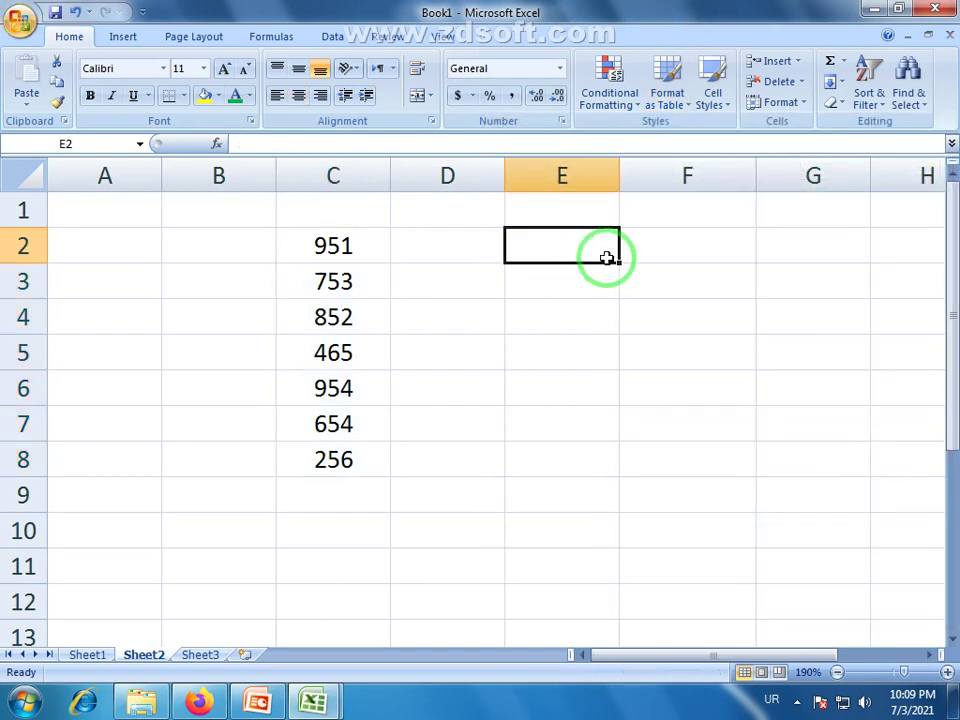
{"action": "left_click", "coordinate": [410, 250]}
{"action": "left_click", "coordinate": [250, 245]}
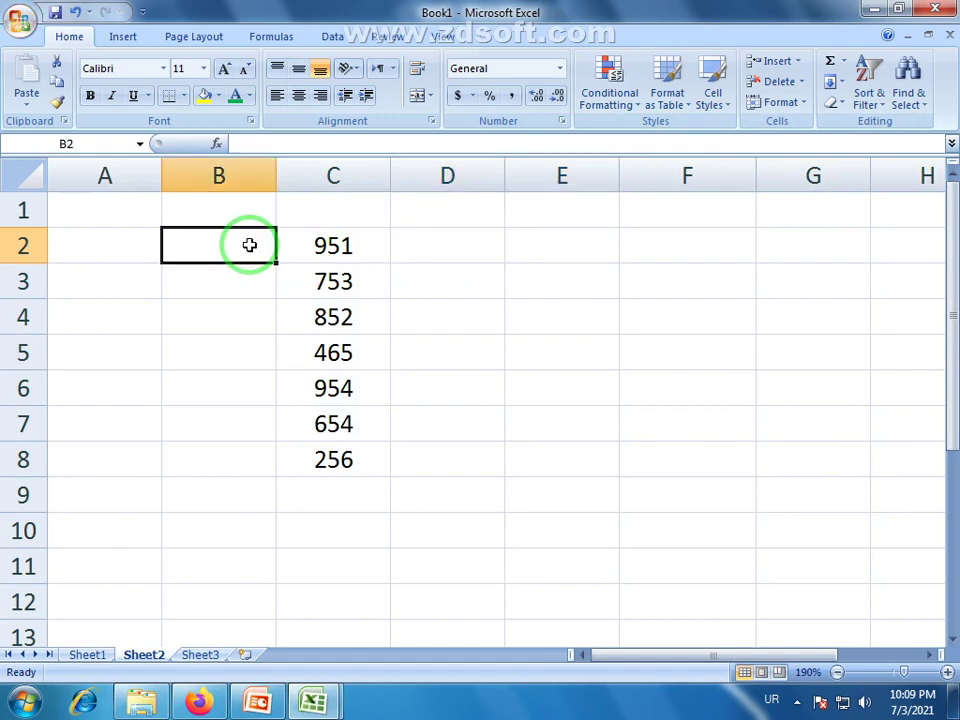
{"action": "type", "text": "1"}
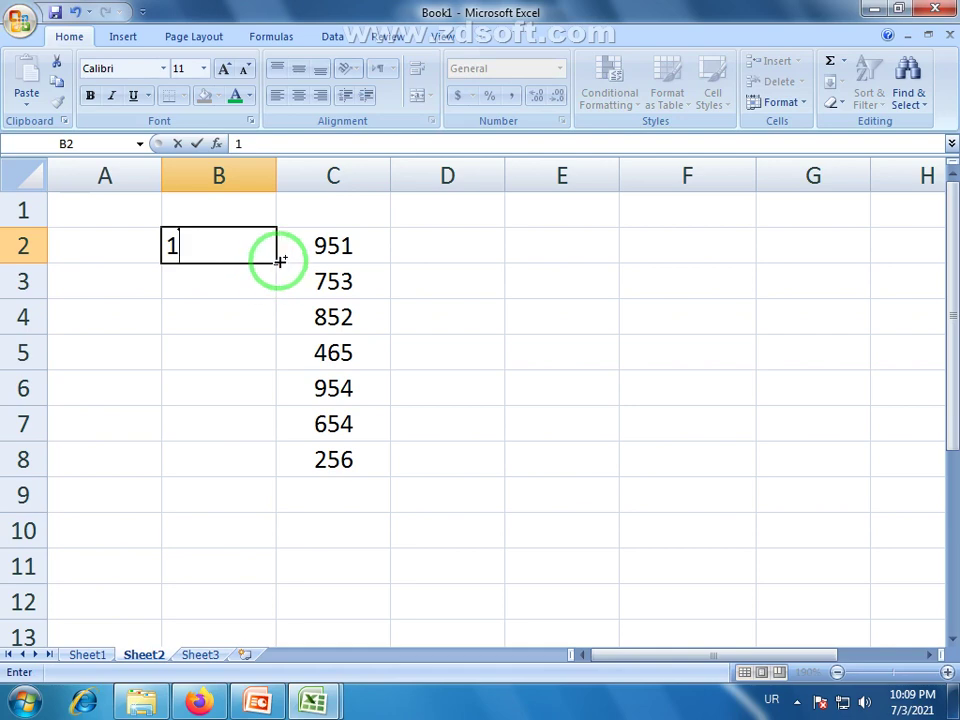
{"action": "left_click_drag", "start_coordinate": [278, 260], "coordinate": [278, 474]}
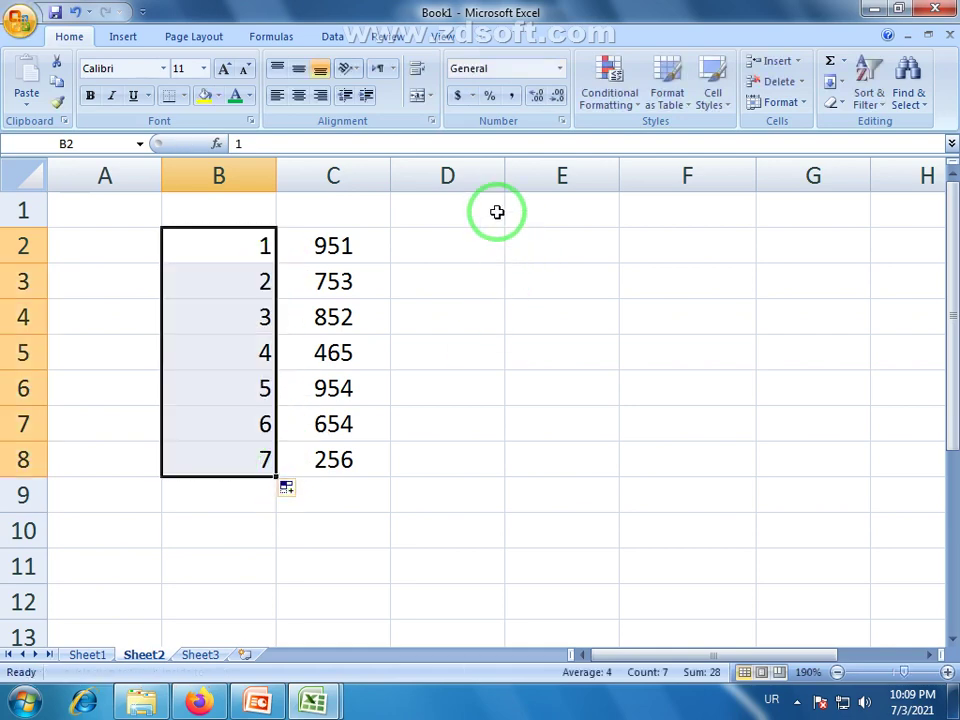
{"action": "left_click", "coordinate": [455, 242]}
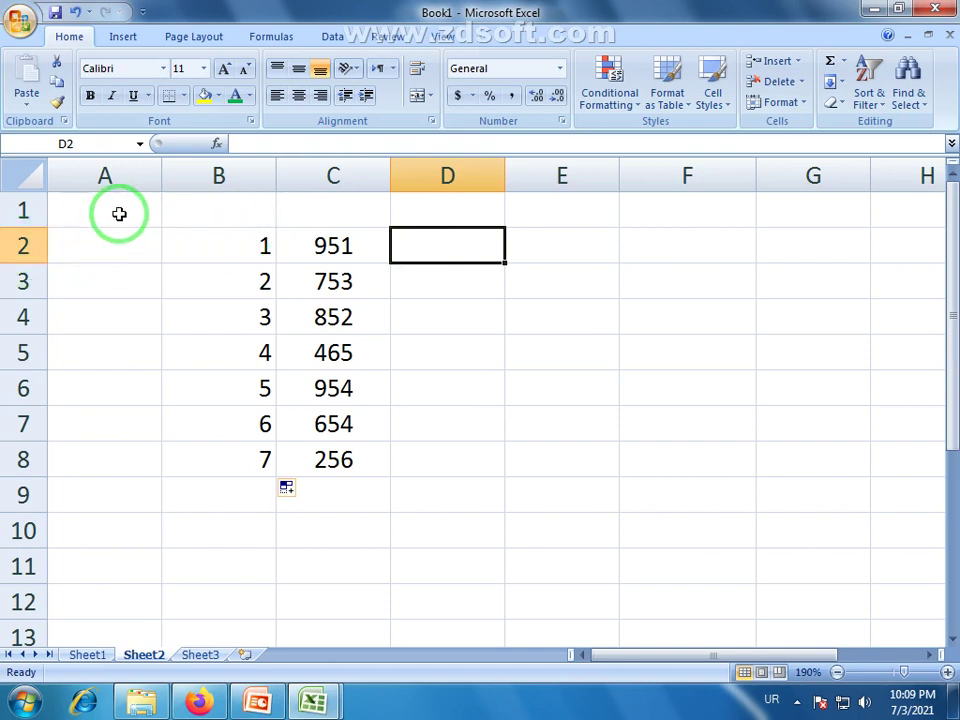
{"action": "left_click", "coordinate": [252, 213]}
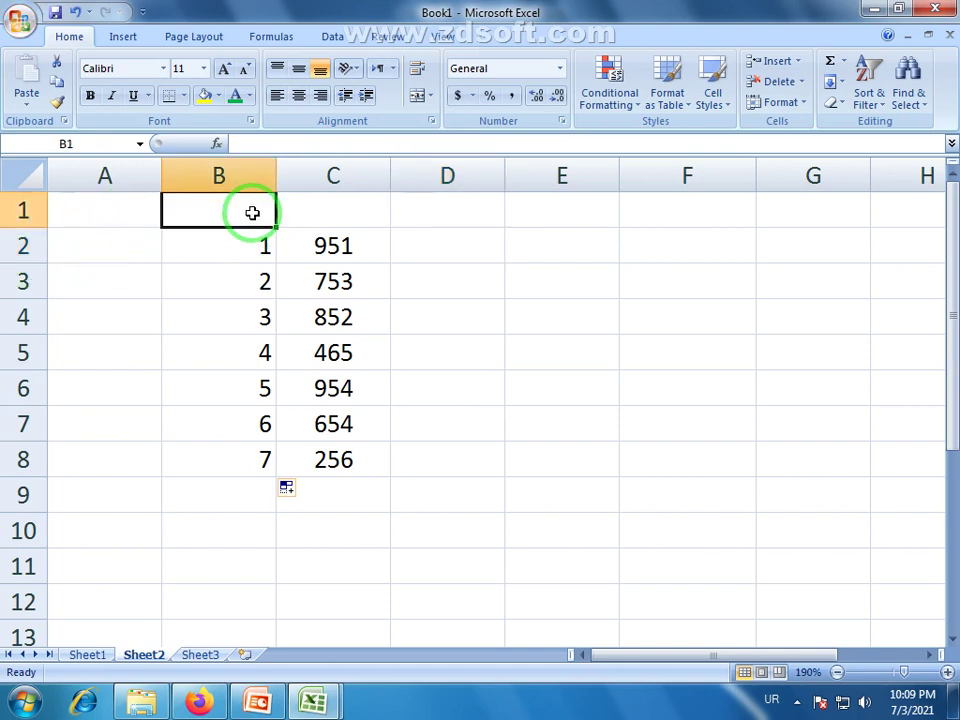
{"action": "type", "text": "سر"}
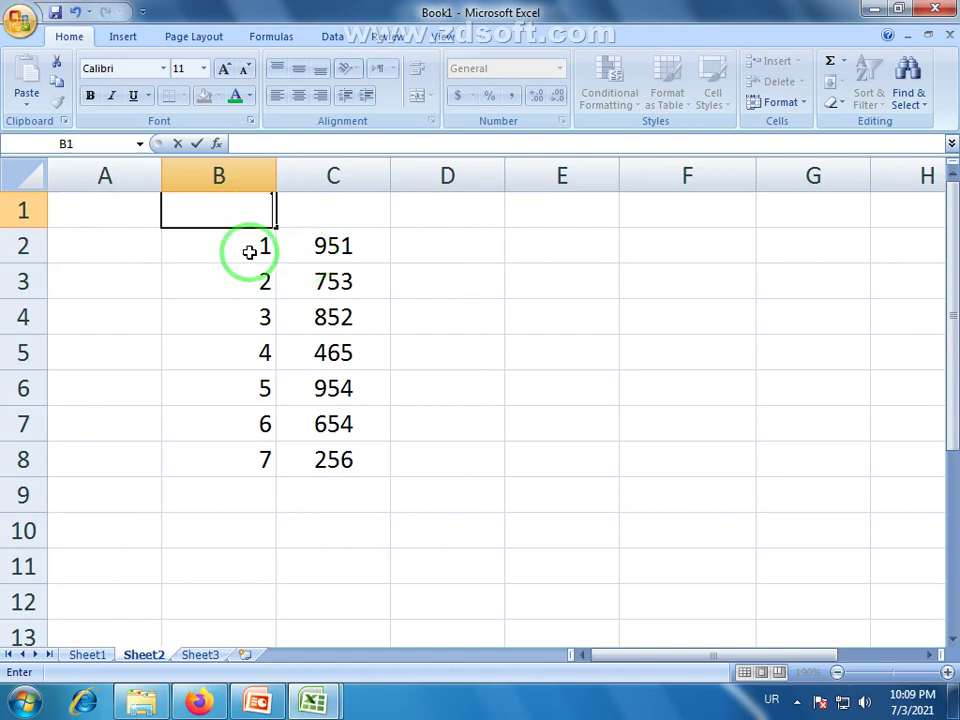
{"action": "left_click", "coordinate": [249, 253]}
Step: Switch the keyboard language to English (United States) and enter the header "Sr.no" in B1
{"action": "left_click", "coordinate": [259, 208]}
{"action": "left_click", "coordinate": [771, 705]}
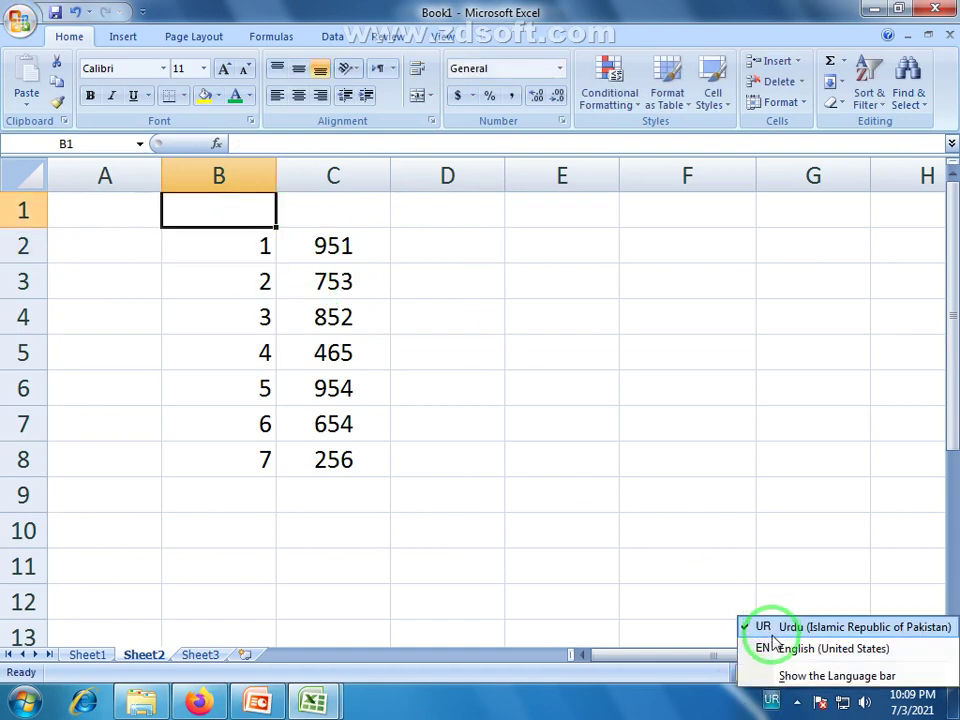
{"action": "left_click", "coordinate": [780, 645]}
{"action": "type", "text": "Sr."}
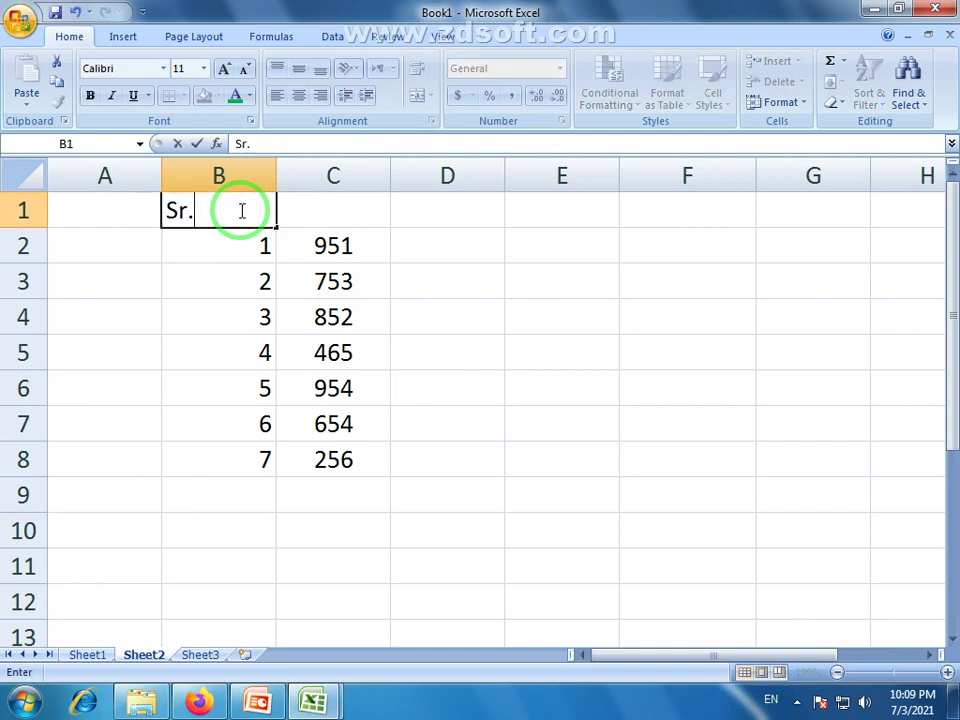
{"action": "type", "text": "no"}
Step: Enter the header "Name" in C1 above the column of values
{"action": "left_click", "coordinate": [344, 216]}
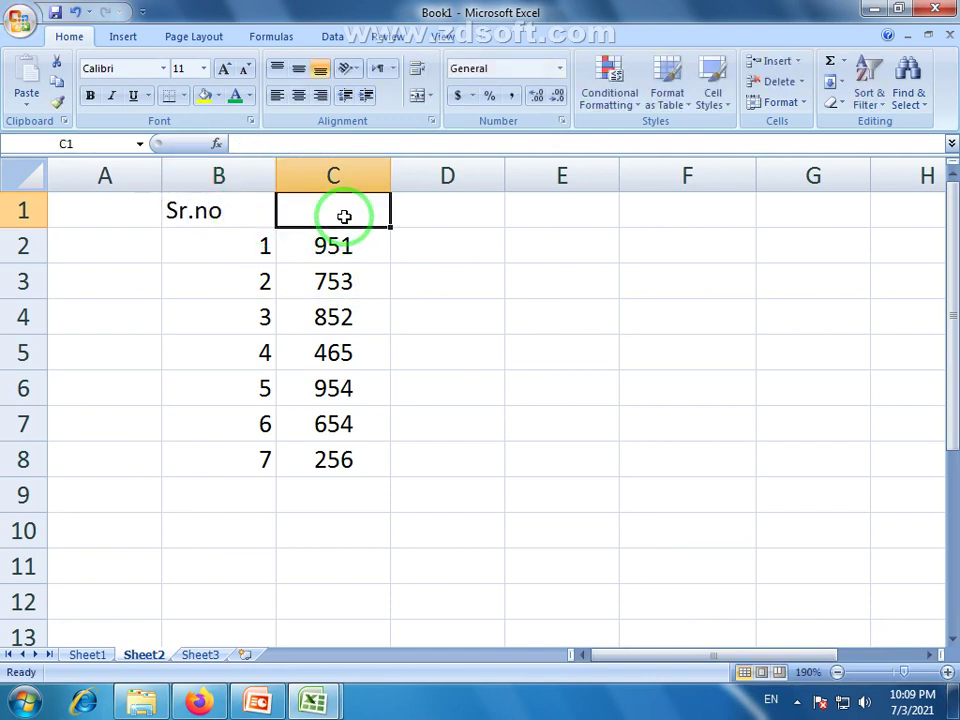
{"action": "type", "text": "N"}
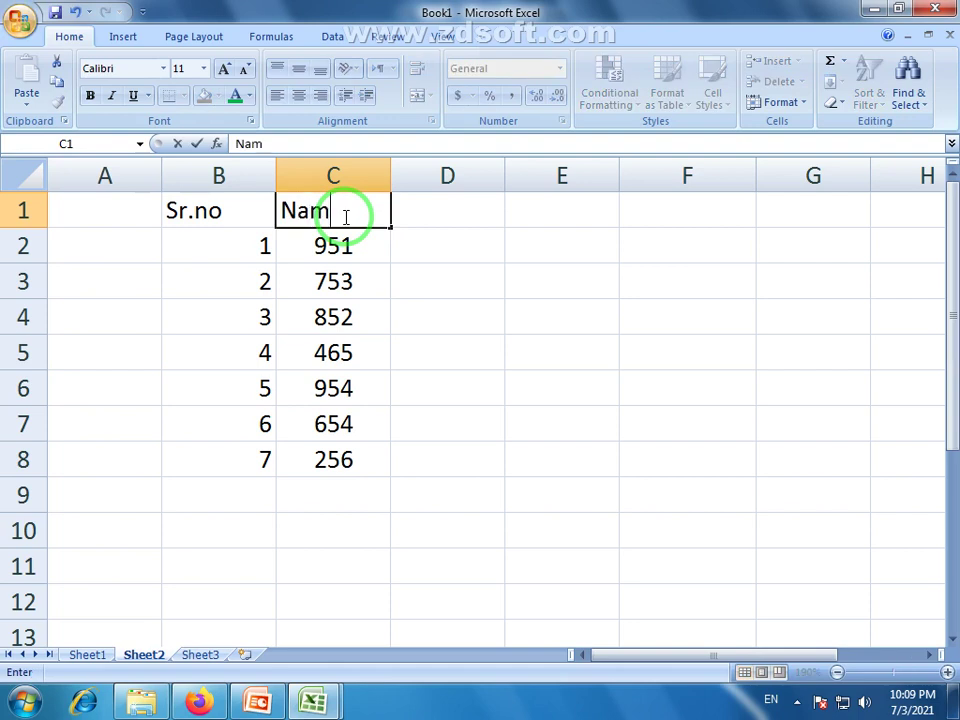
{"action": "type", "text": "ames"}
{"action": "left_click", "coordinate": [446, 285]}
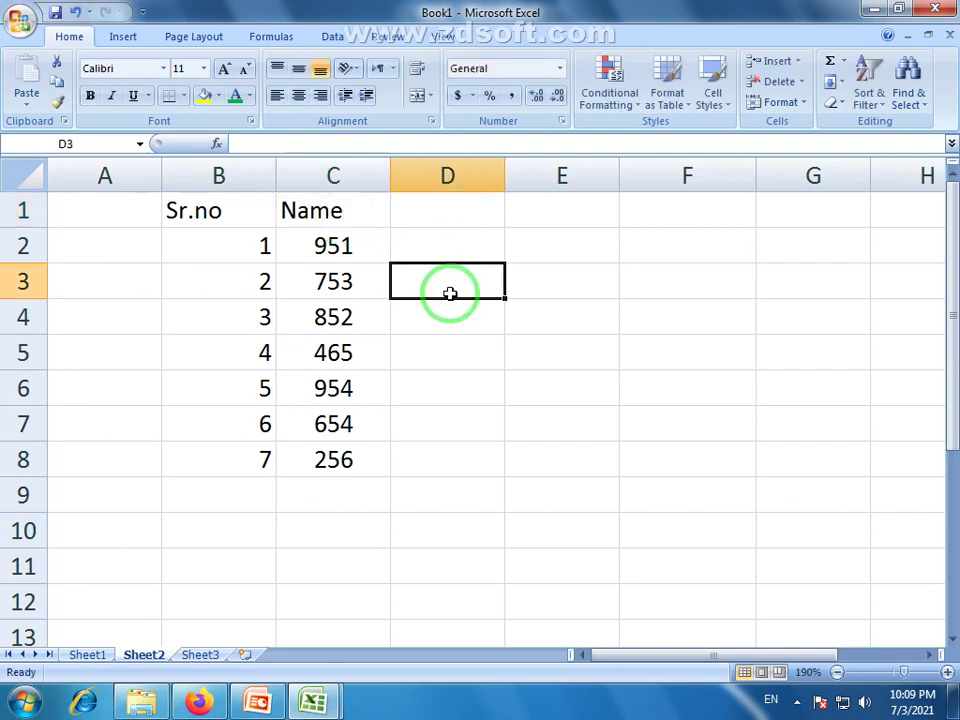
Step: Enter the header "City" in D1 beside the Name header
{"action": "left_click", "coordinate": [436, 217]}
{"action": "left_click", "coordinate": [439, 249]}
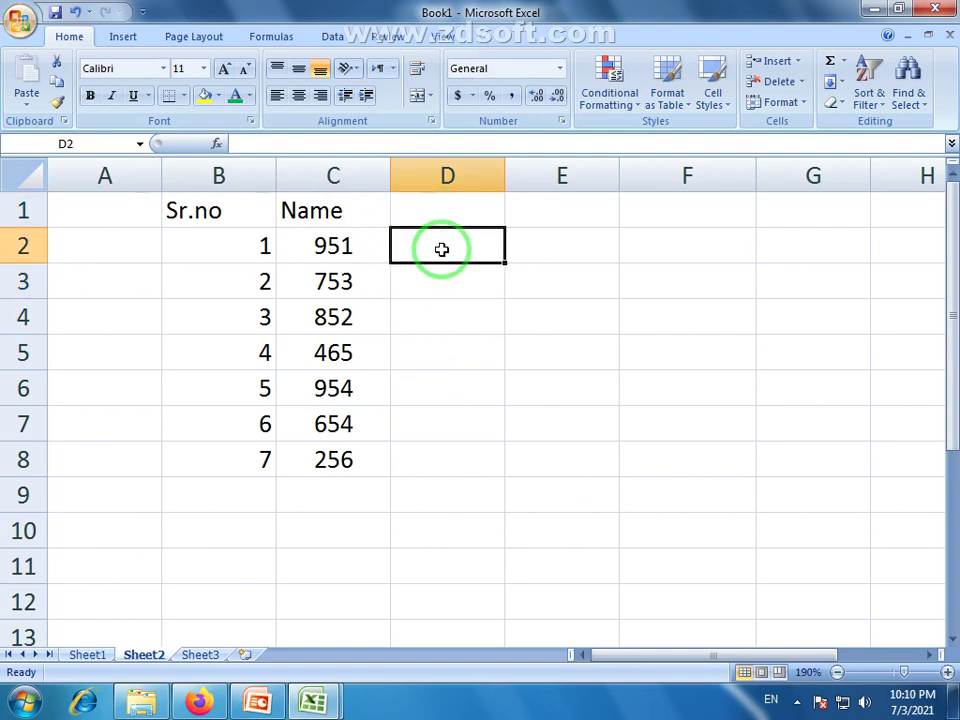
{"action": "left_click", "coordinate": [449, 219]}
{"action": "type", "text": "C"}
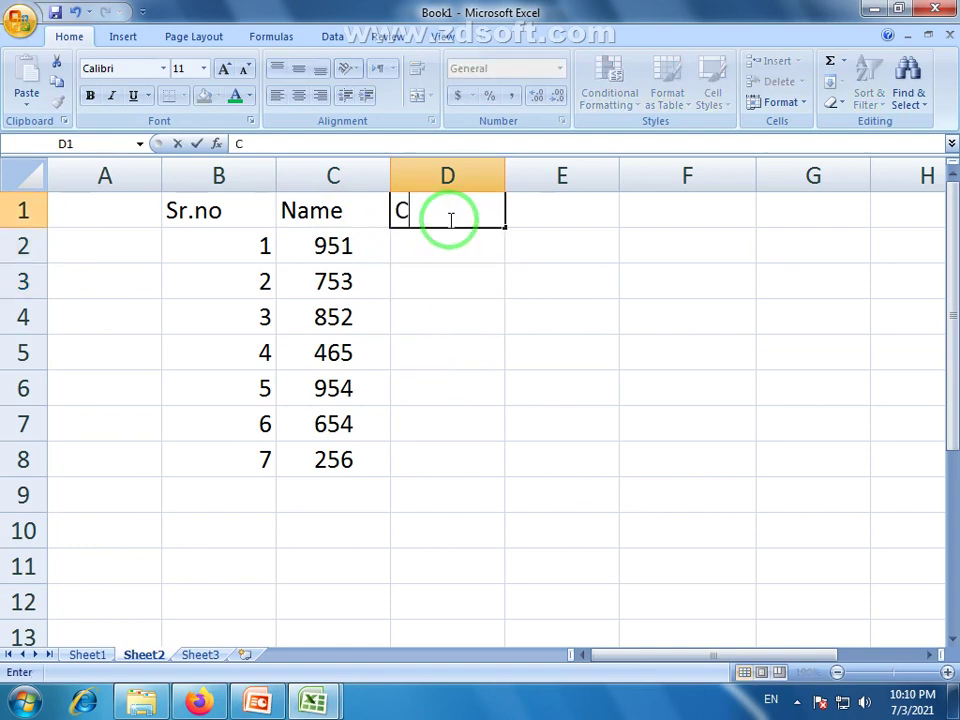
{"action": "type", "text": "ity"}
{"action": "left_click", "coordinate": [463, 253]}
{"action": "left_click", "coordinate": [469, 210]}
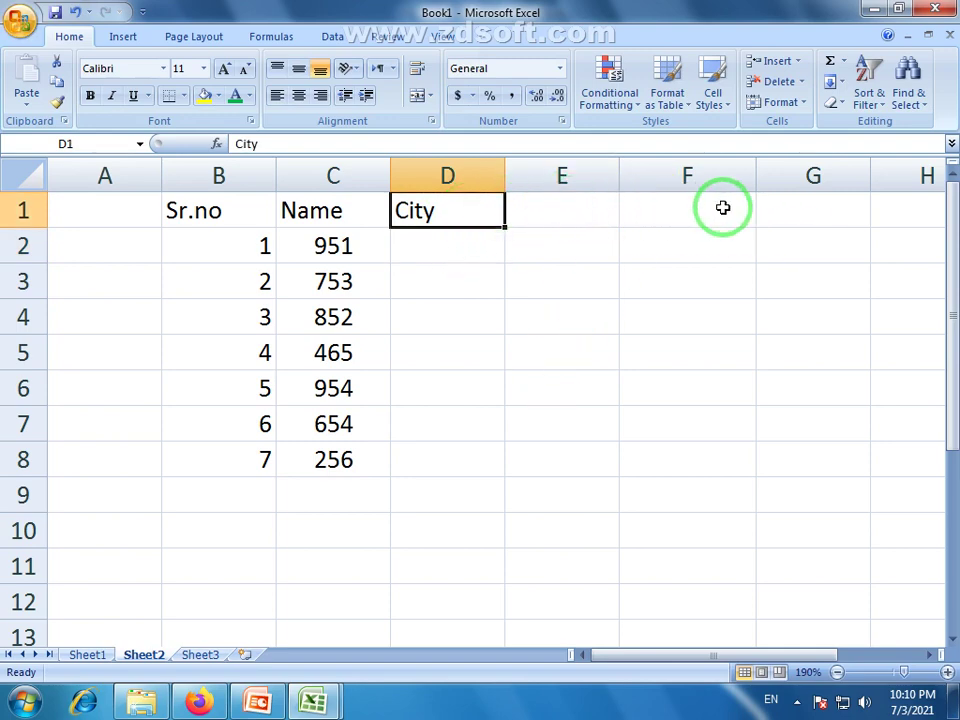
Step: Fill D2:D5 under City with the entries "Faisalabad", "Multan", "Lahore" and "etc..."
{"action": "left_click_drag", "start_coordinate": [190, 211], "coordinate": [440, 459]}
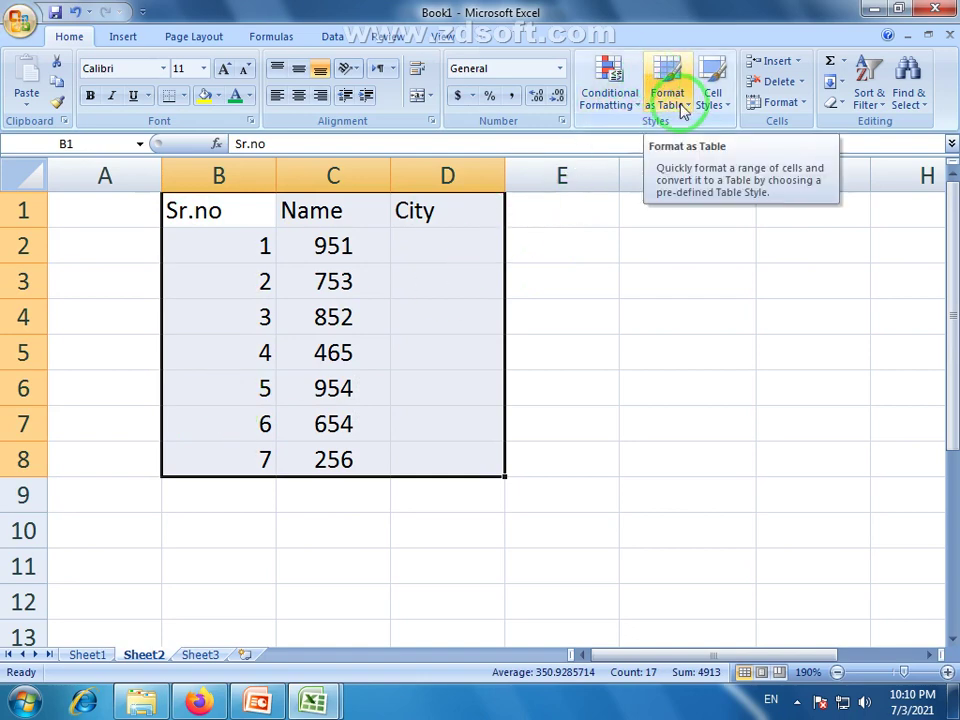
{"action": "left_click", "coordinate": [443, 249]}
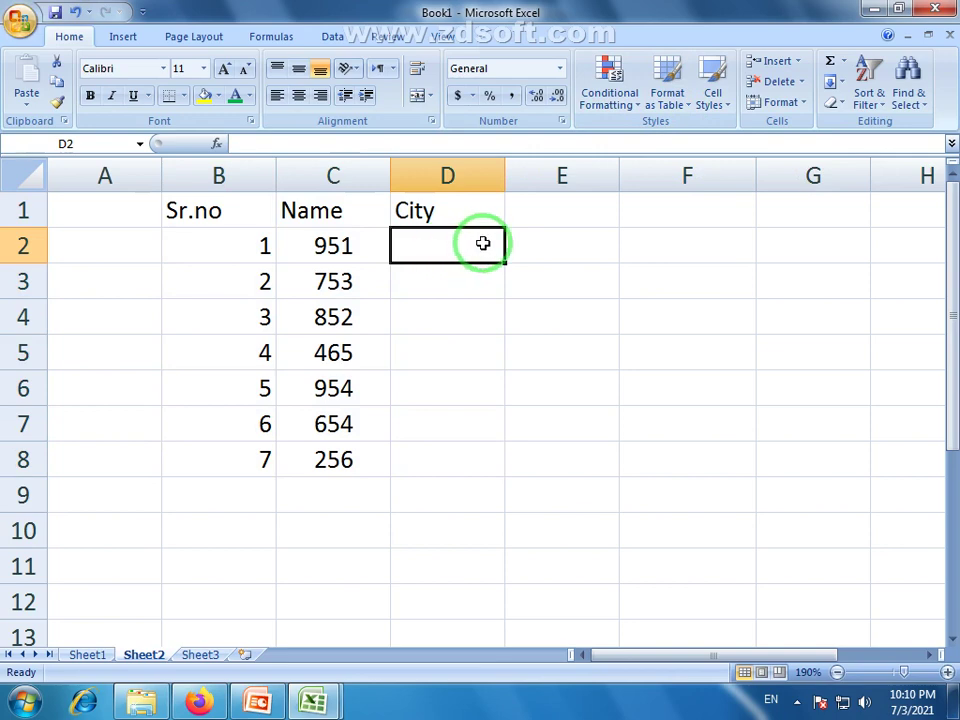
{"action": "type", "text": "Faisalabad"}
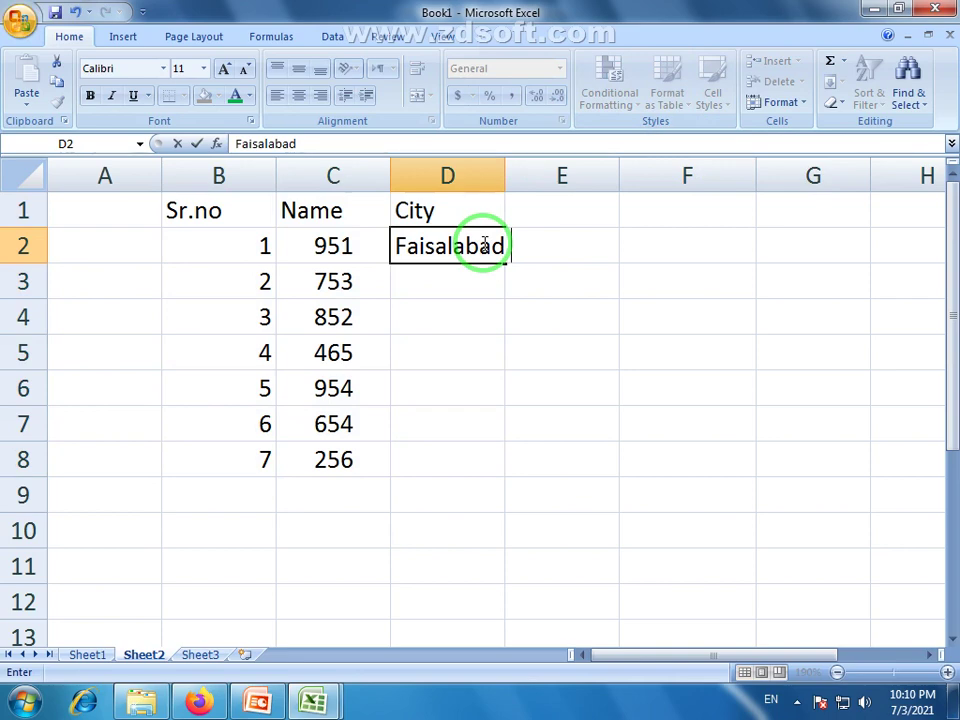
{"action": "key", "text": "Return"}
{"action": "type", "text": "mU"}
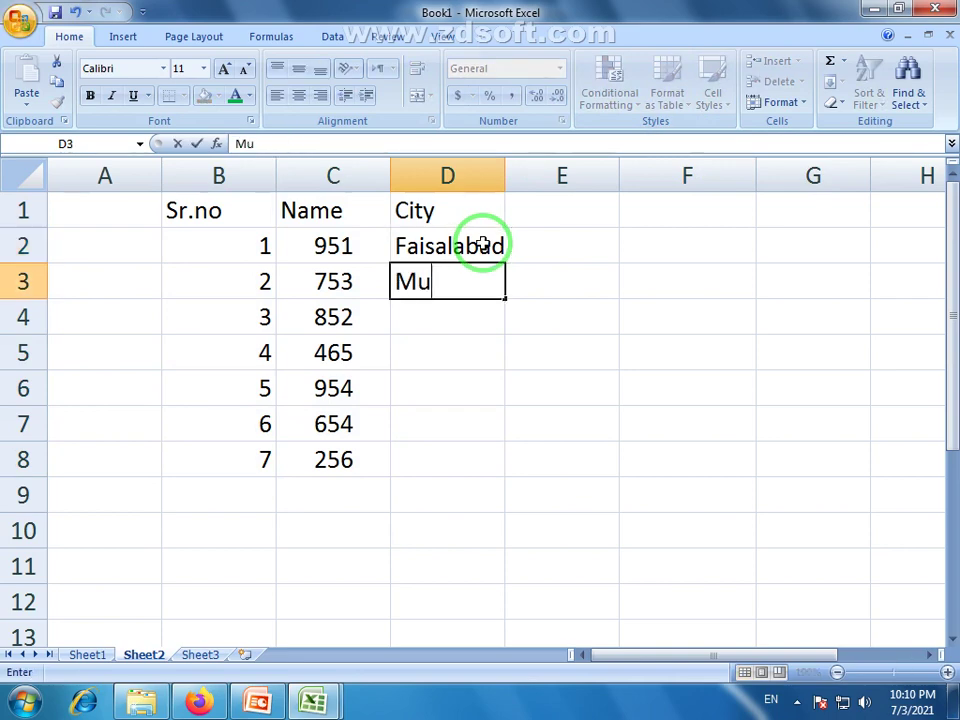
{"action": "type", "text": "ltan"}
{"action": "key", "text": "Return"}
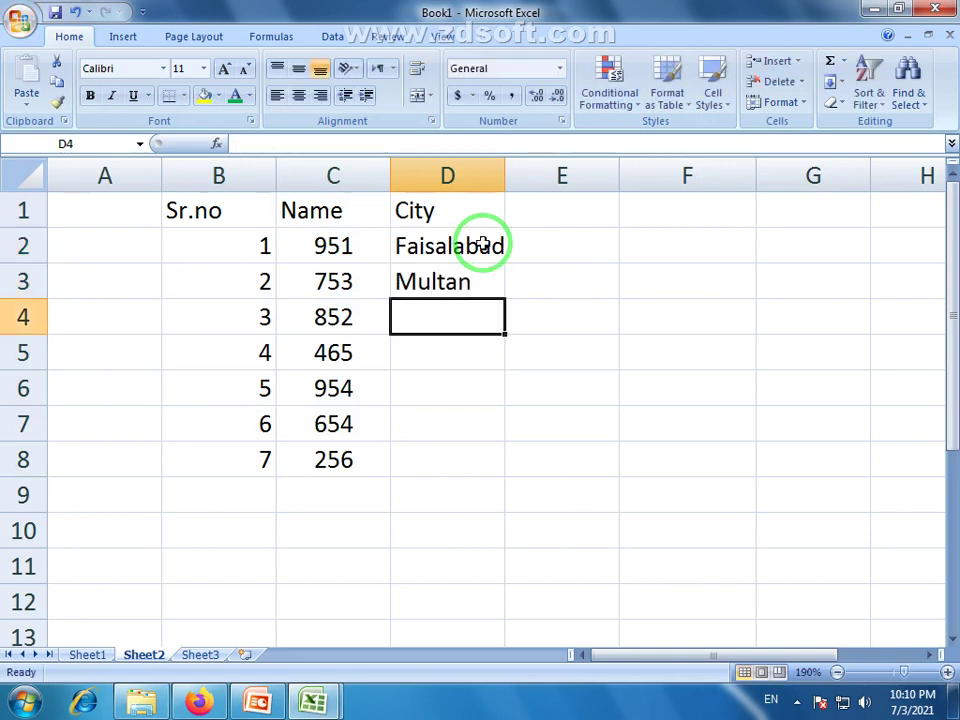
{"action": "type", "text": "Lahore"}
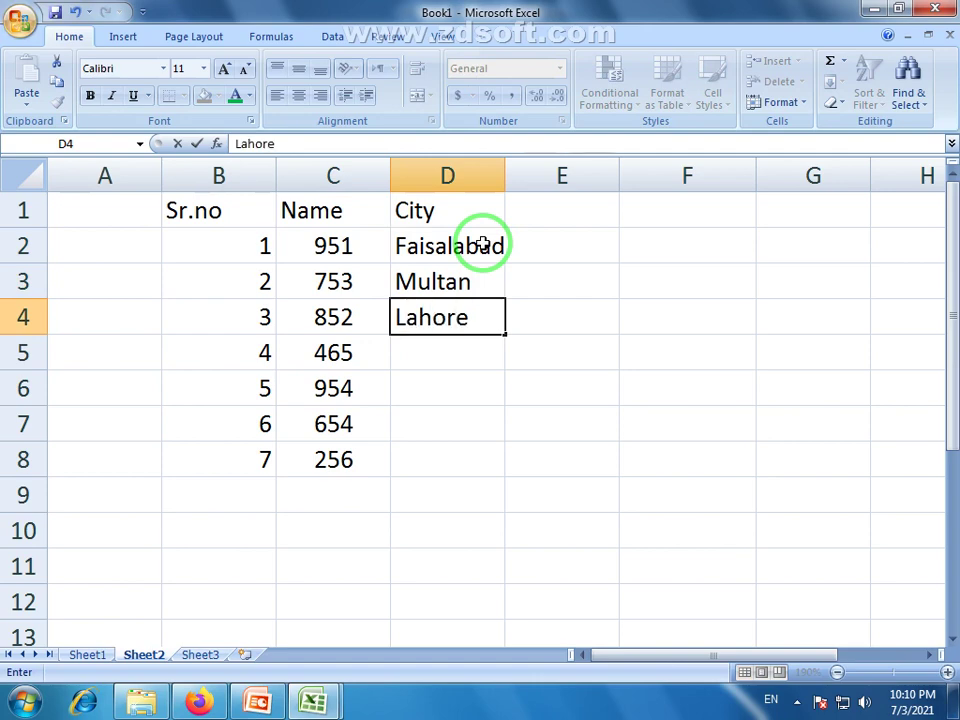
{"action": "key", "text": "Return"}
{"action": "type", "text": "etc.."}
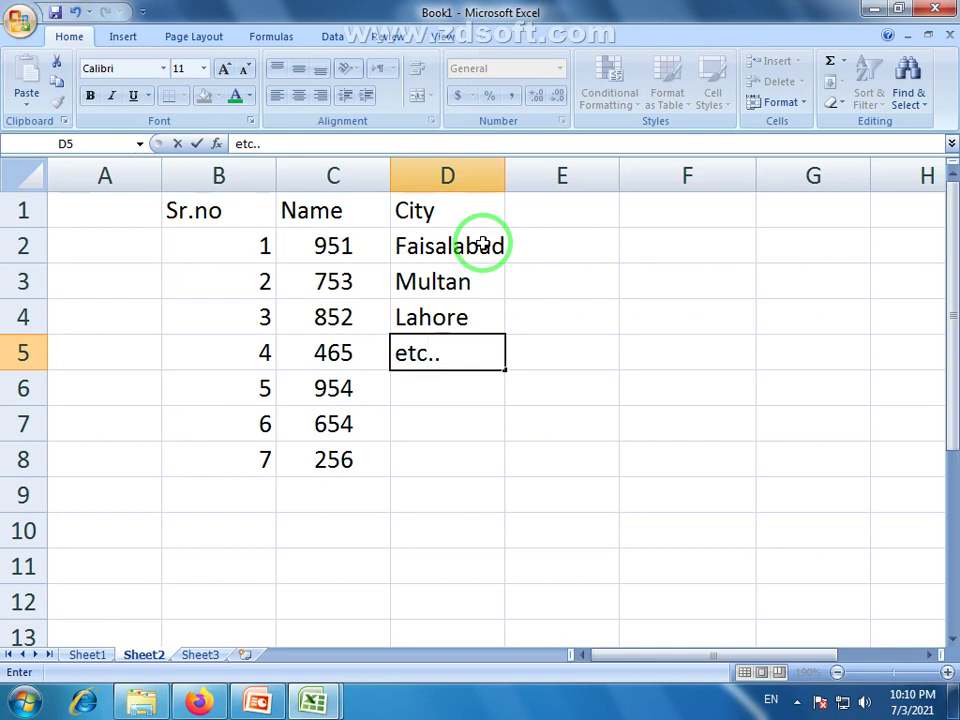
{"action": "type", "text": "."}
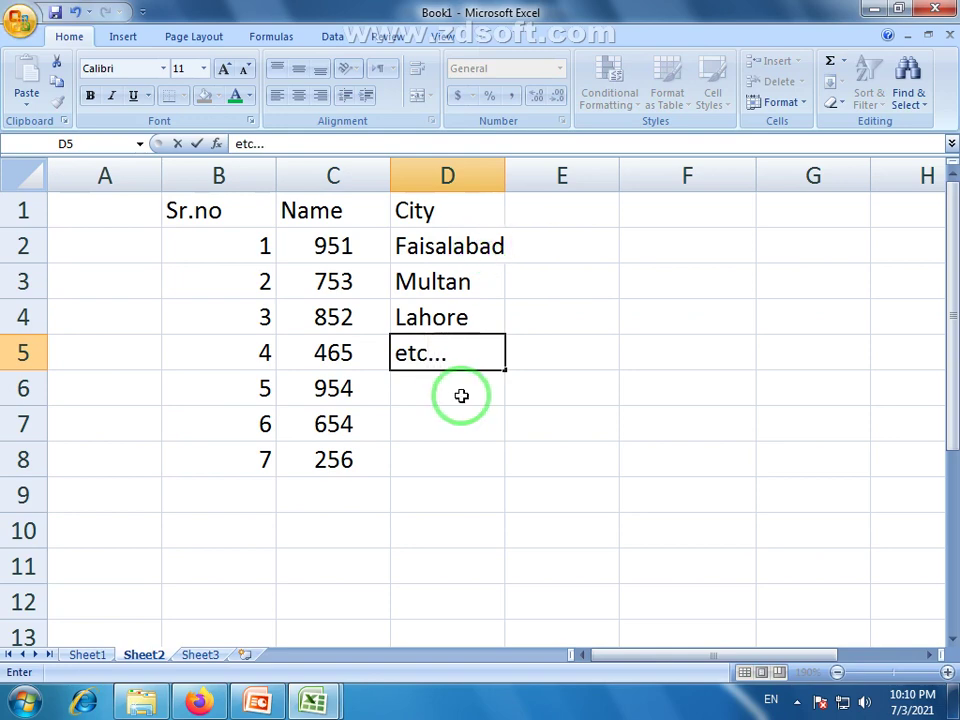
{"action": "key", "text": "Return"}
{"action": "key", "text": "Return"}
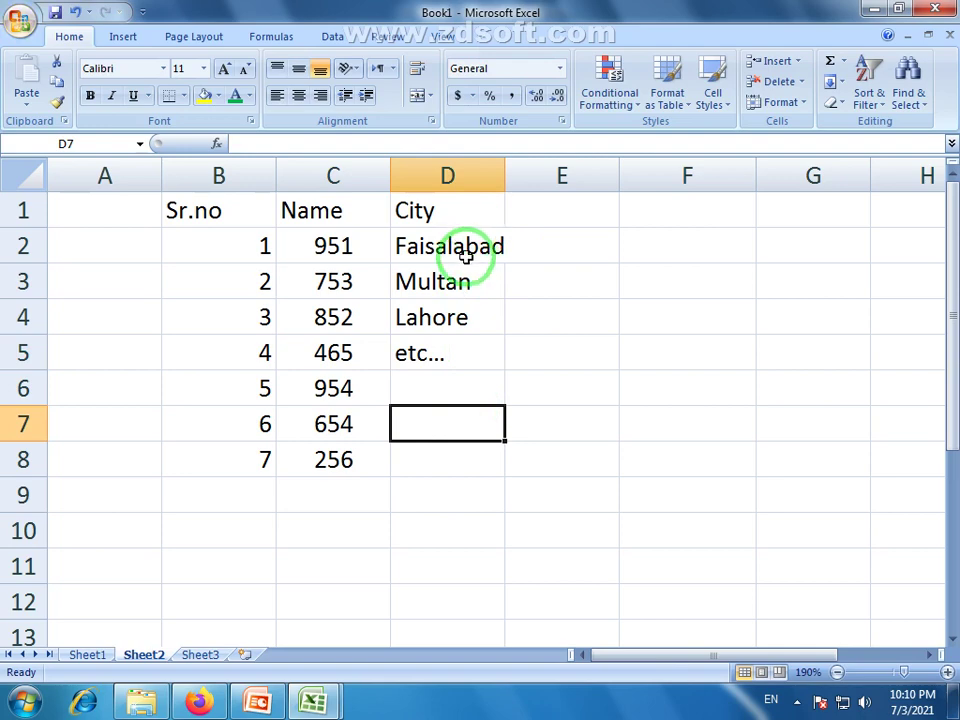
Step: Colour the header text in B1:D1 green and centre the contents of B1:D8 horizontally
{"action": "left_click_drag", "start_coordinate": [189, 214], "coordinate": [478, 214]}
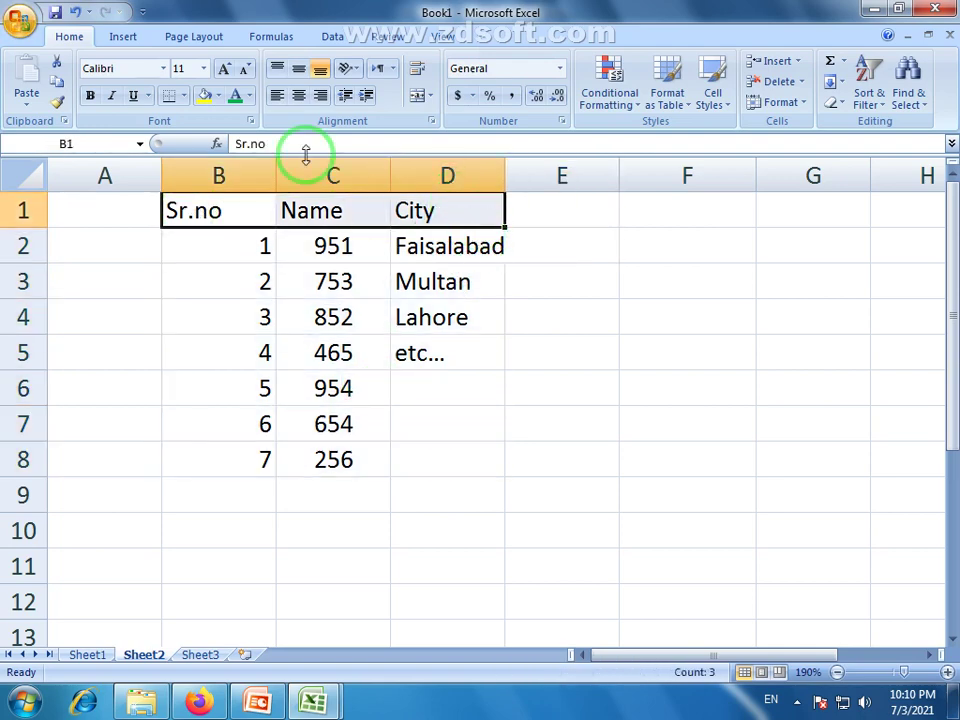
{"action": "left_click", "coordinate": [238, 96]}
{"action": "left_click", "coordinate": [405, 355]}
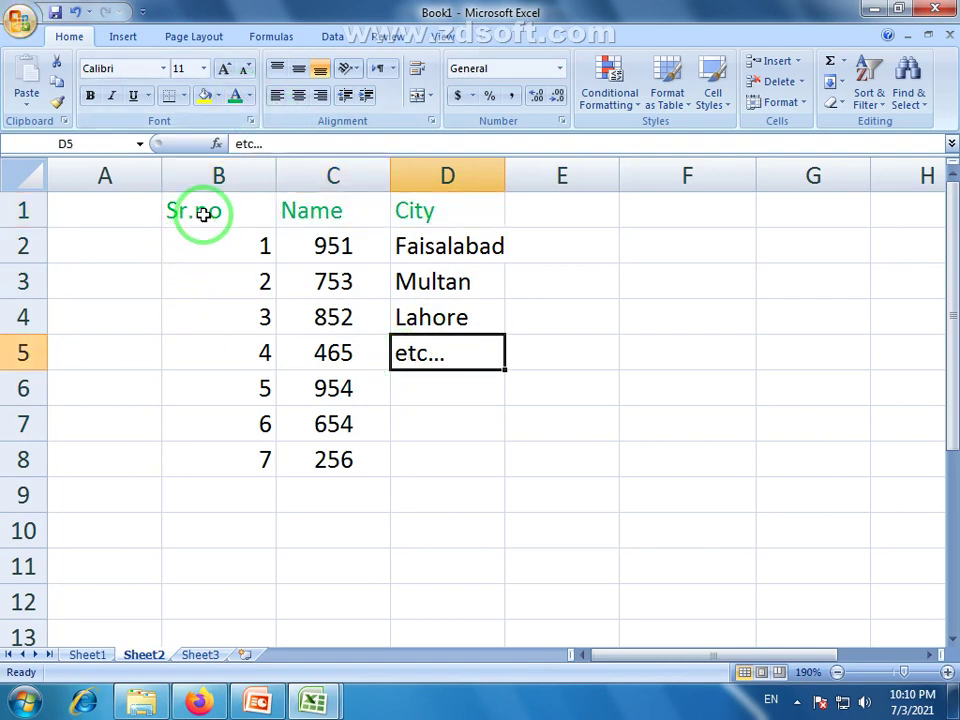
{"action": "left_click_drag", "start_coordinate": [203, 214], "coordinate": [443, 469]}
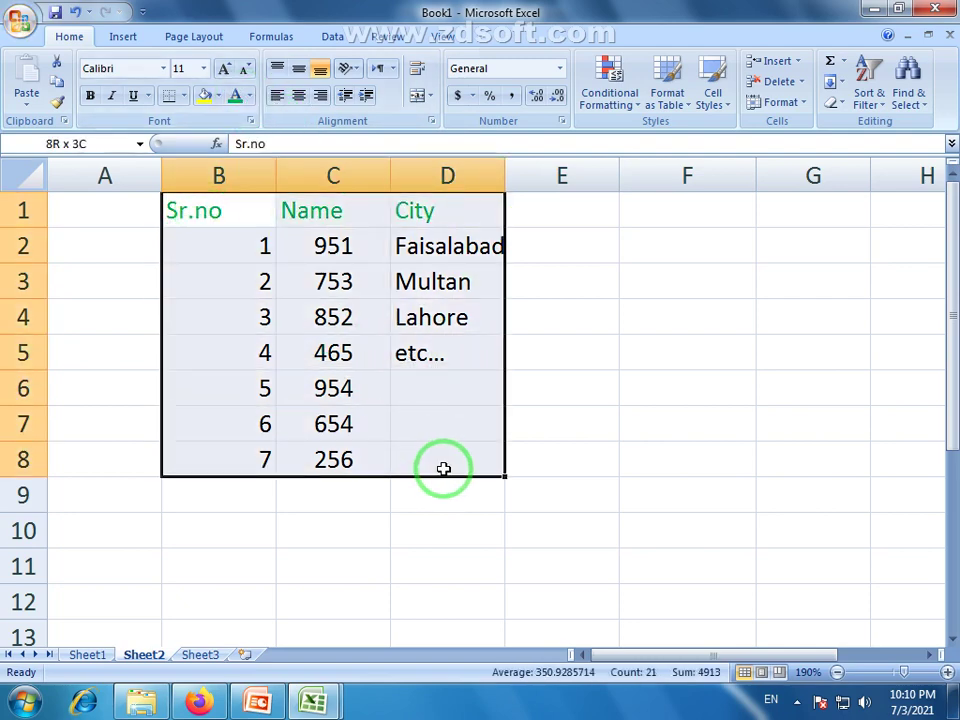
{"action": "left_click", "coordinate": [299, 95]}
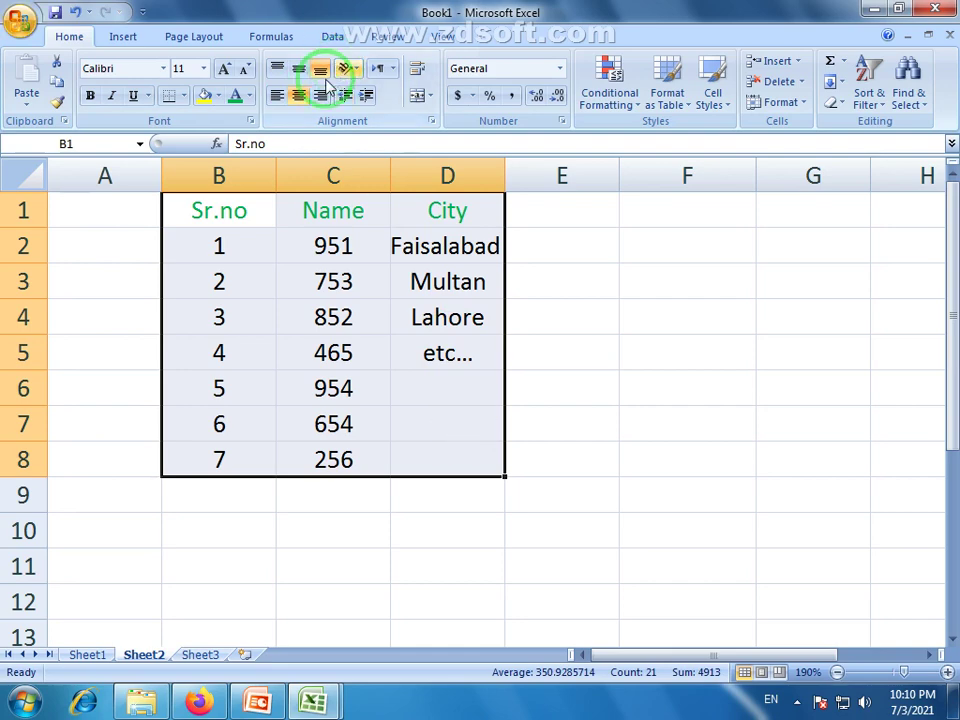
Step: Left-align the city entries in D2:D5 with one indent level and widen column D to fit them
{"action": "left_click_drag", "start_coordinate": [413, 263], "coordinate": [446, 360]}
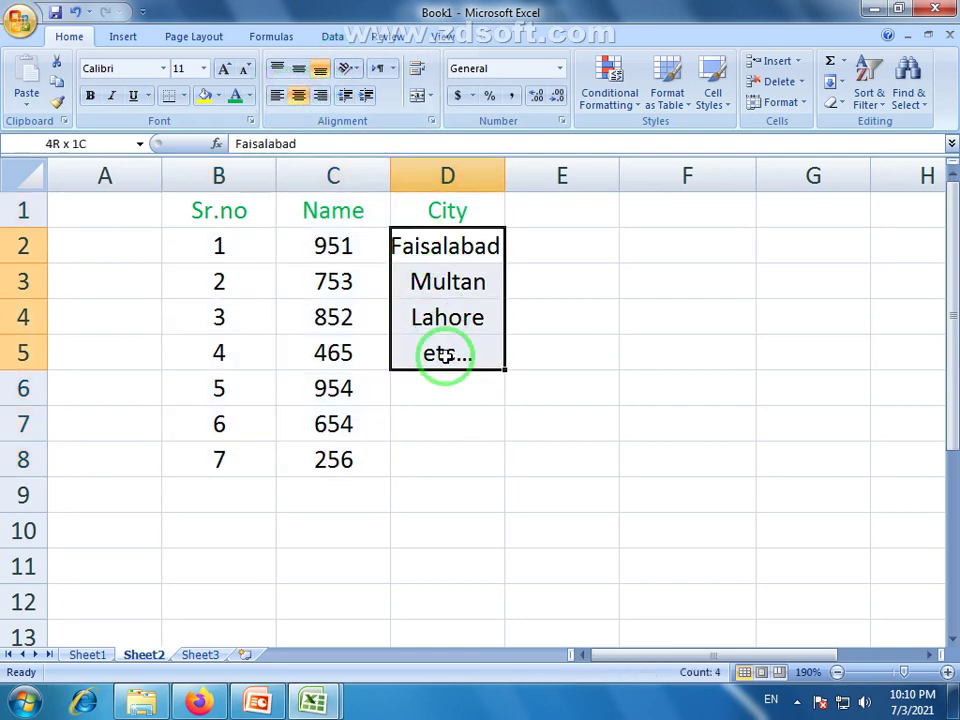
{"action": "left_click", "coordinate": [278, 95]}
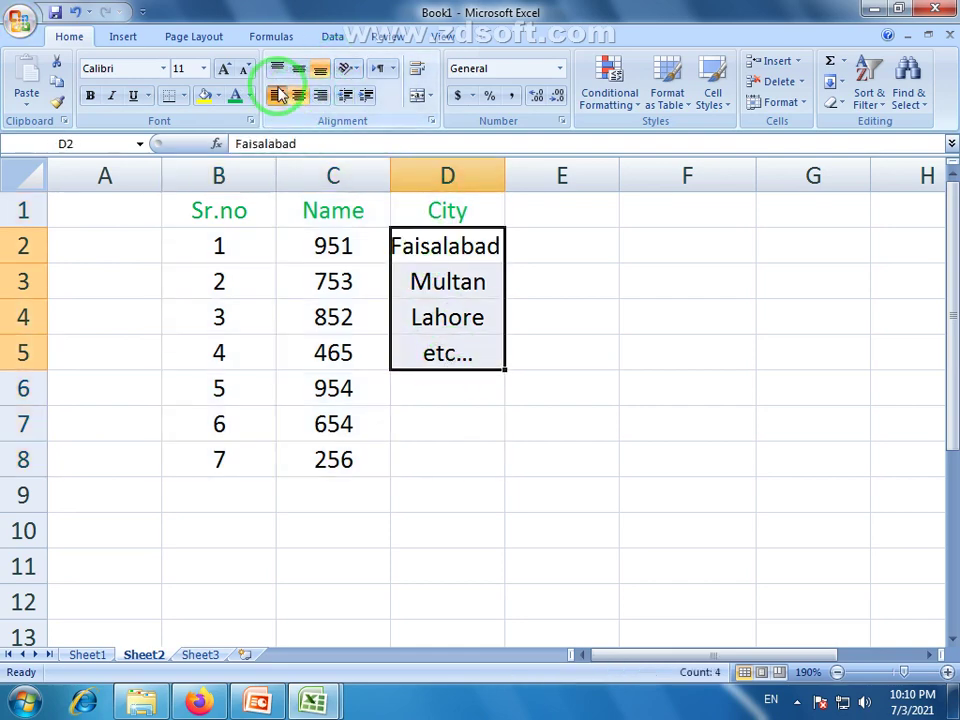
{"action": "left_click", "coordinate": [367, 103]}
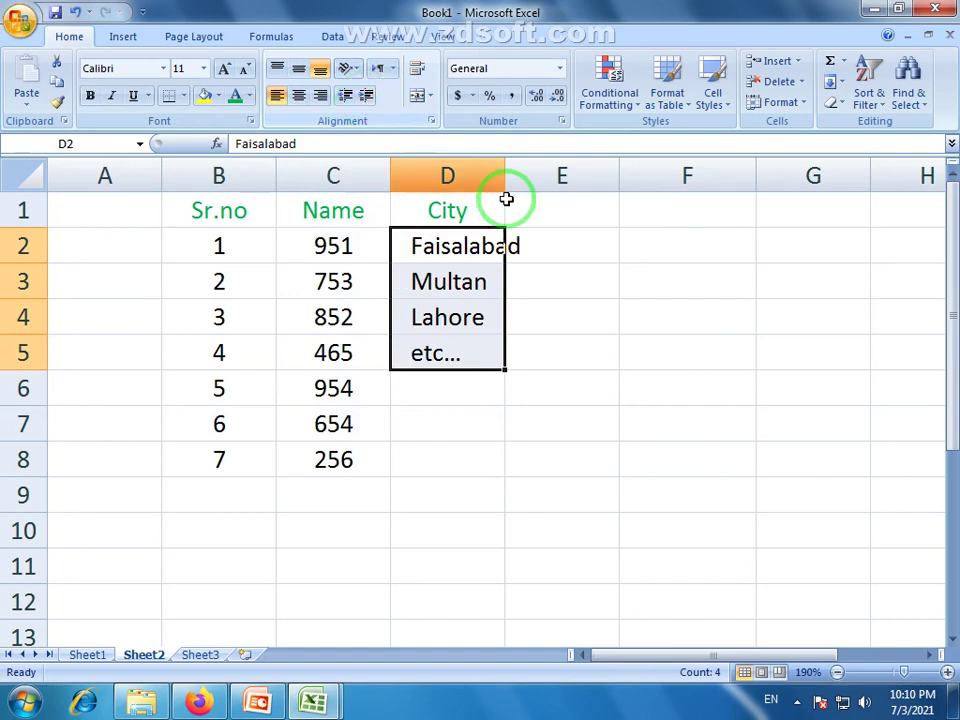
{"action": "left_click_drag", "start_coordinate": [505, 176], "coordinate": [552, 176]}
{"action": "left_click", "coordinate": [475, 458]}
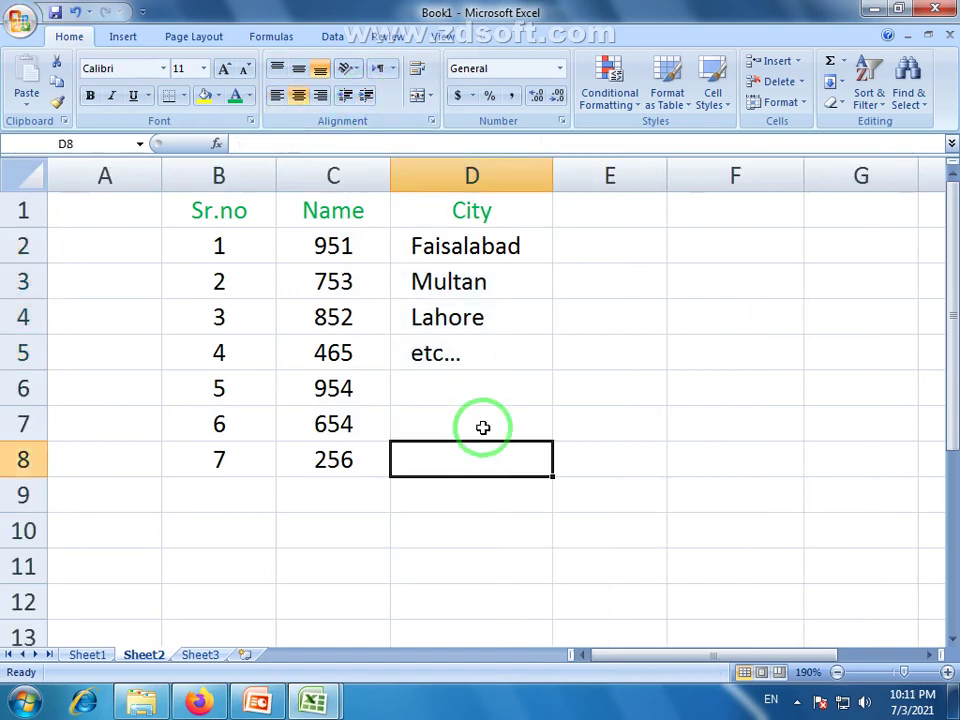
Step: Repeat the four city entries from D2:D5 down column D through D13 using AutoFill
{"action": "left_click_drag", "start_coordinate": [467, 244], "coordinate": [468, 355]}
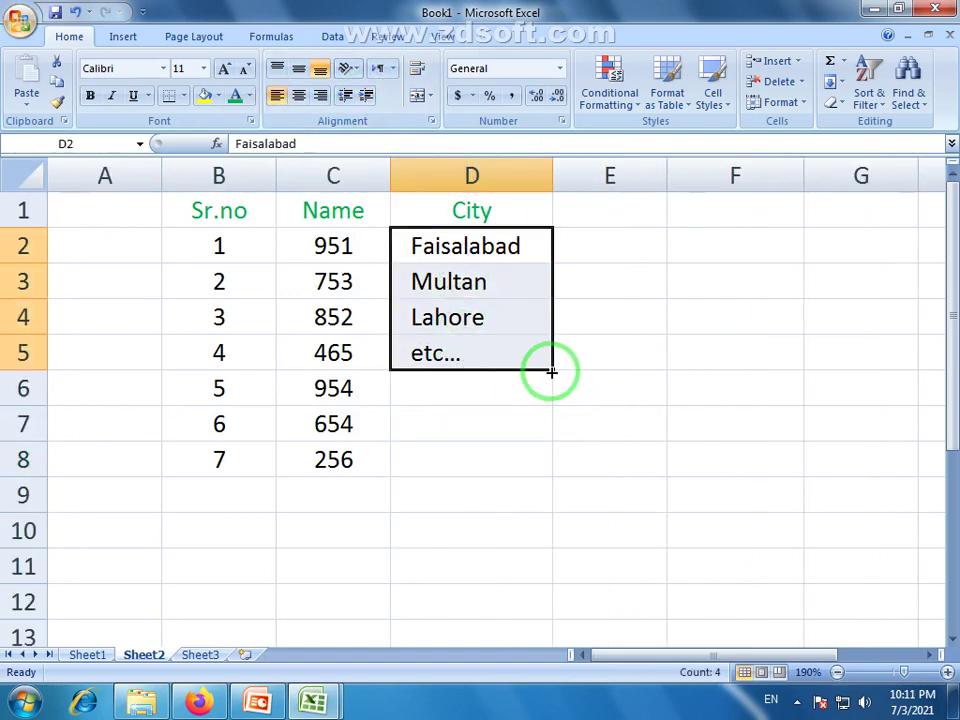
{"action": "left_click_drag", "start_coordinate": [551, 370], "coordinate": [546, 500]}
{"action": "scroll", "coordinate": [570, 445], "scroll_direction": "down", "scroll_amount": 1}
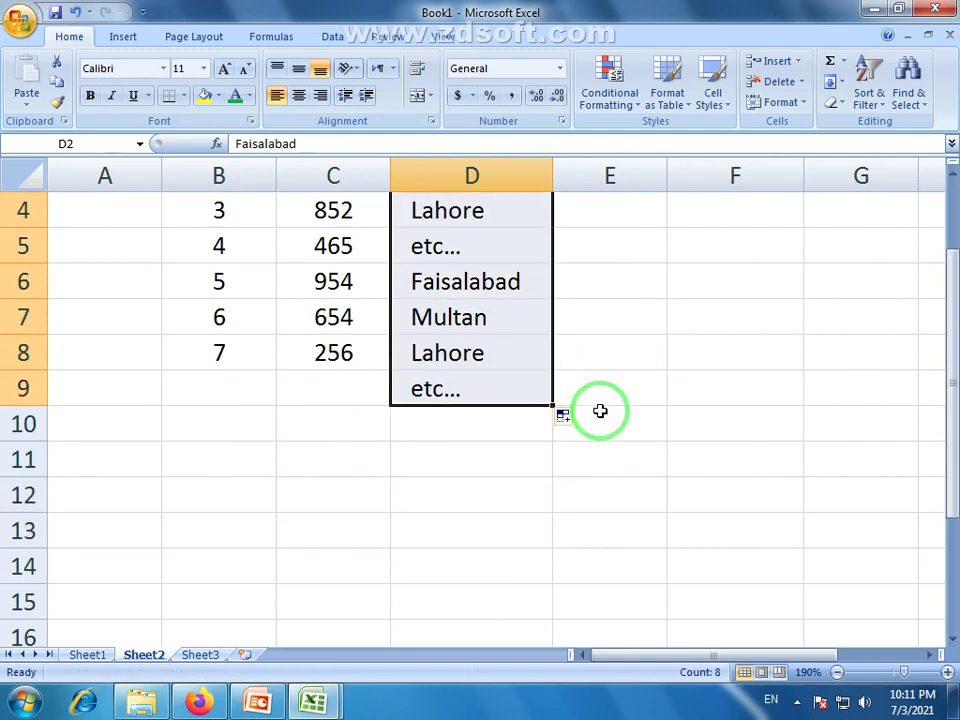
{"action": "left_click", "coordinate": [538, 456]}
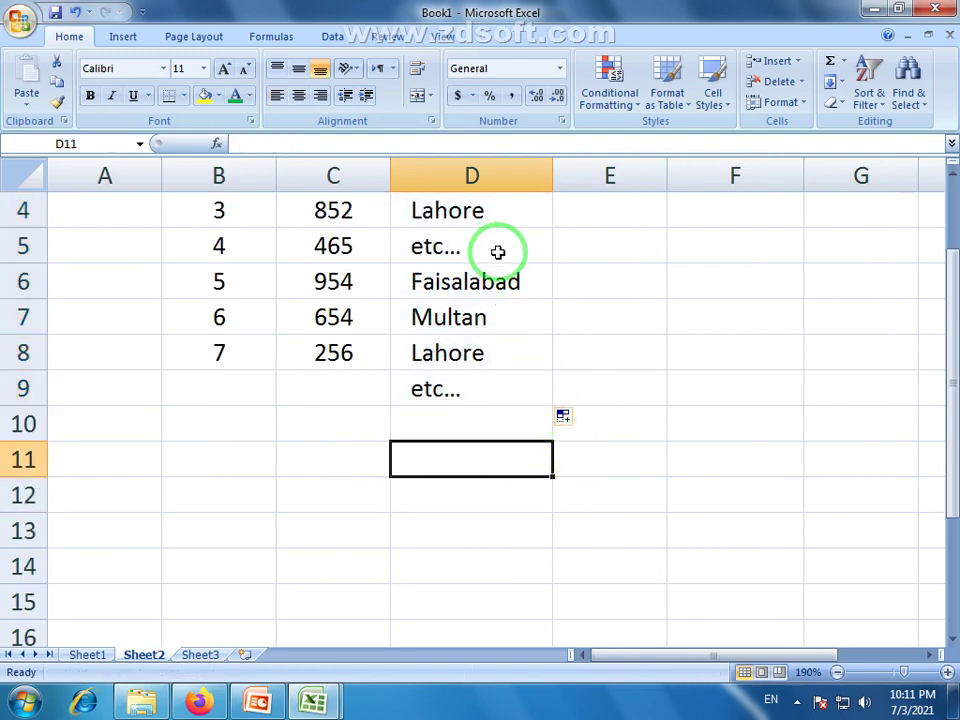
{"action": "left_click_drag", "start_coordinate": [497, 276], "coordinate": [549, 530]}
{"action": "left_click", "coordinate": [545, 445]}
{"action": "scroll", "coordinate": [529, 426], "scroll_direction": "up", "scroll_amount": 1}
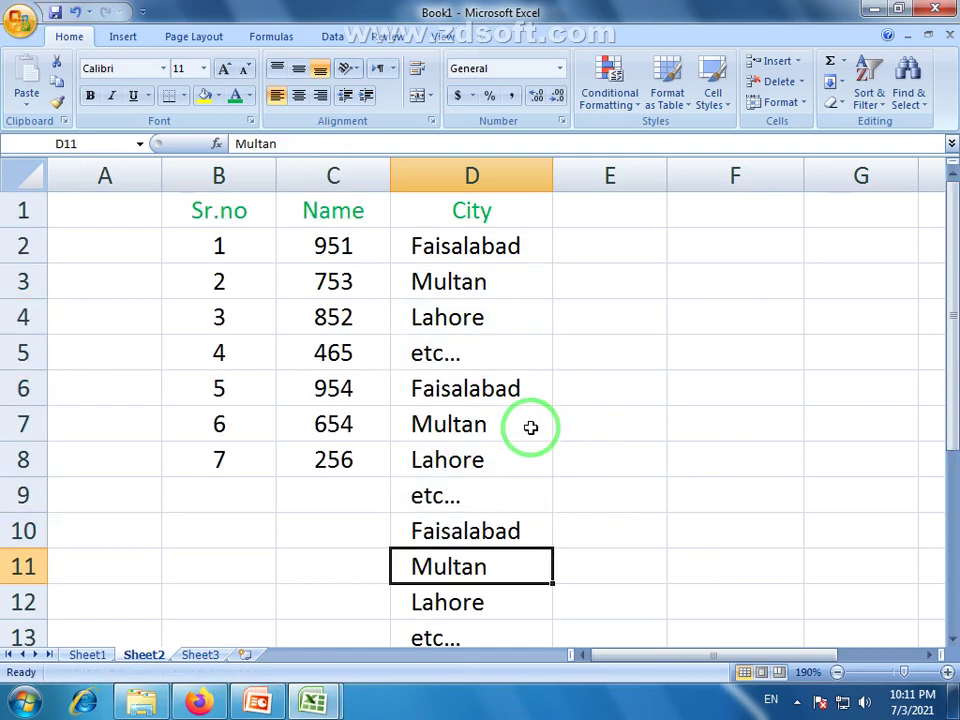
Step: Copy the serial number and value in B8:C8 down through row 13 to match the city list
{"action": "scroll", "coordinate": [429, 354], "scroll_direction": "down", "scroll_amount": 2}
{"action": "left_click_drag", "start_coordinate": [225, 246], "coordinate": [330, 258]}
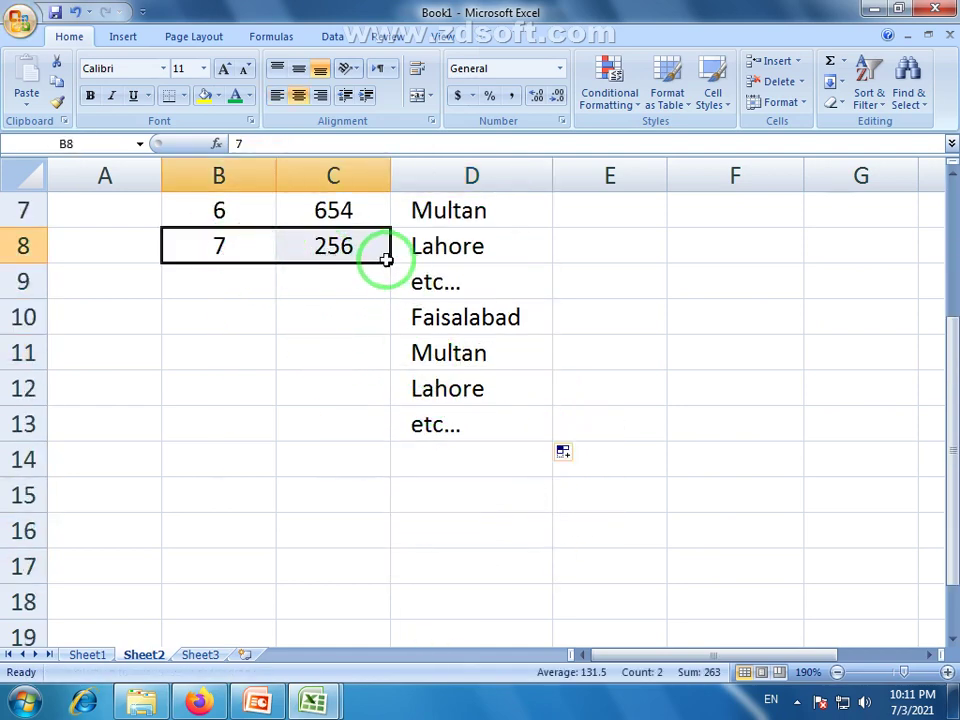
{"action": "left_click_drag", "start_coordinate": [388, 259], "coordinate": [386, 430]}
{"action": "left_click", "coordinate": [531, 492]}
{"action": "scroll", "coordinate": [531, 492], "scroll_direction": "up", "scroll_amount": 2}
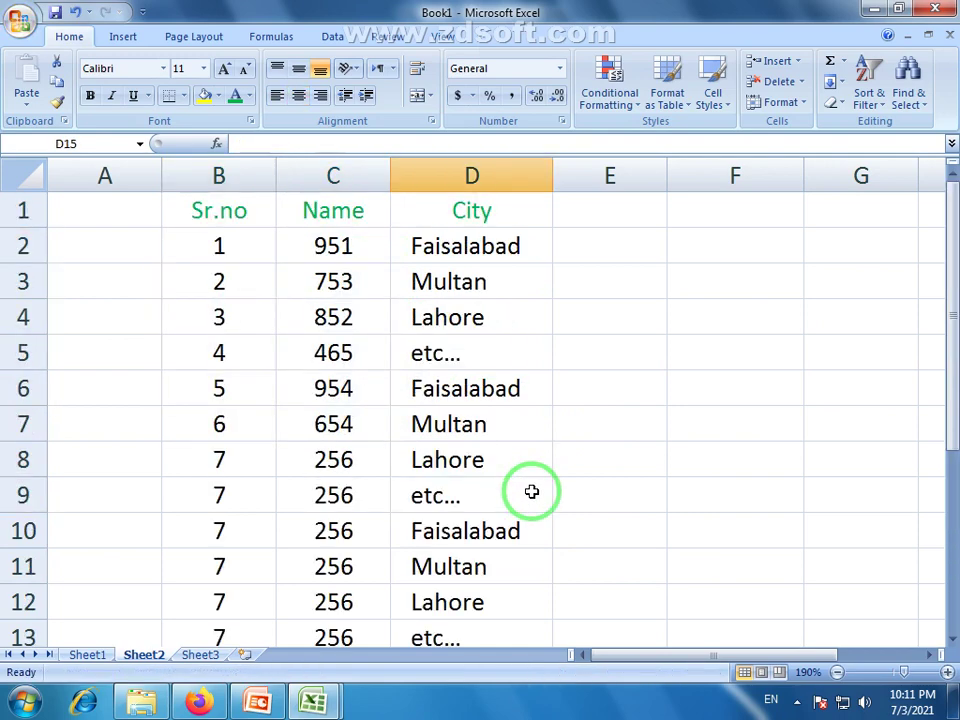
{"action": "left_click", "coordinate": [837, 672]}
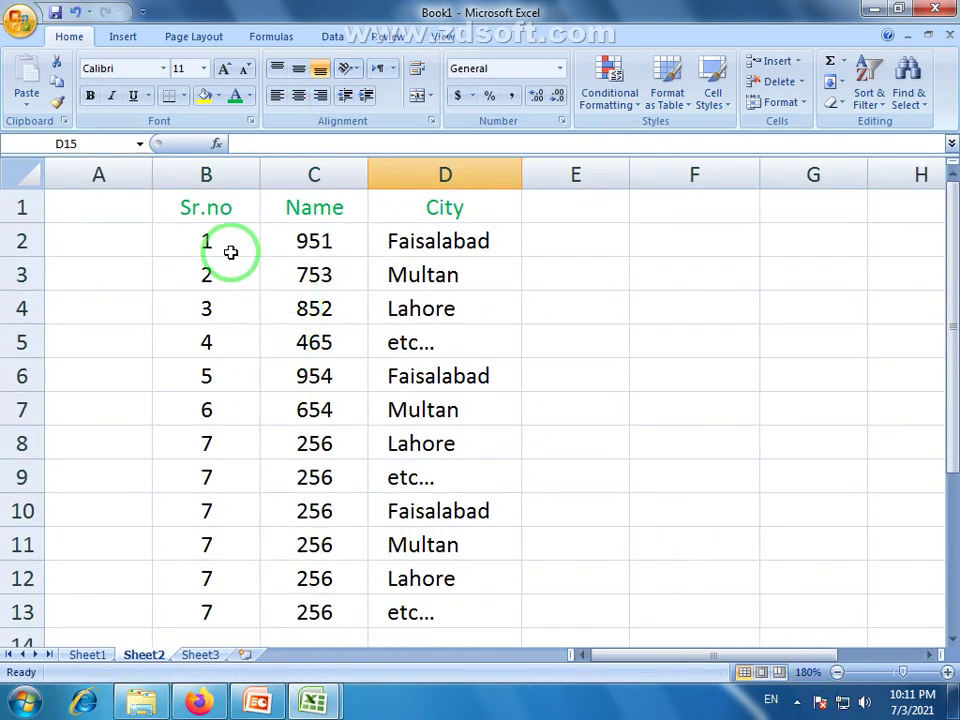
{"action": "left_click_drag", "start_coordinate": [229, 251], "coordinate": [420, 606]}
{"action": "left_click", "coordinate": [576, 512]}
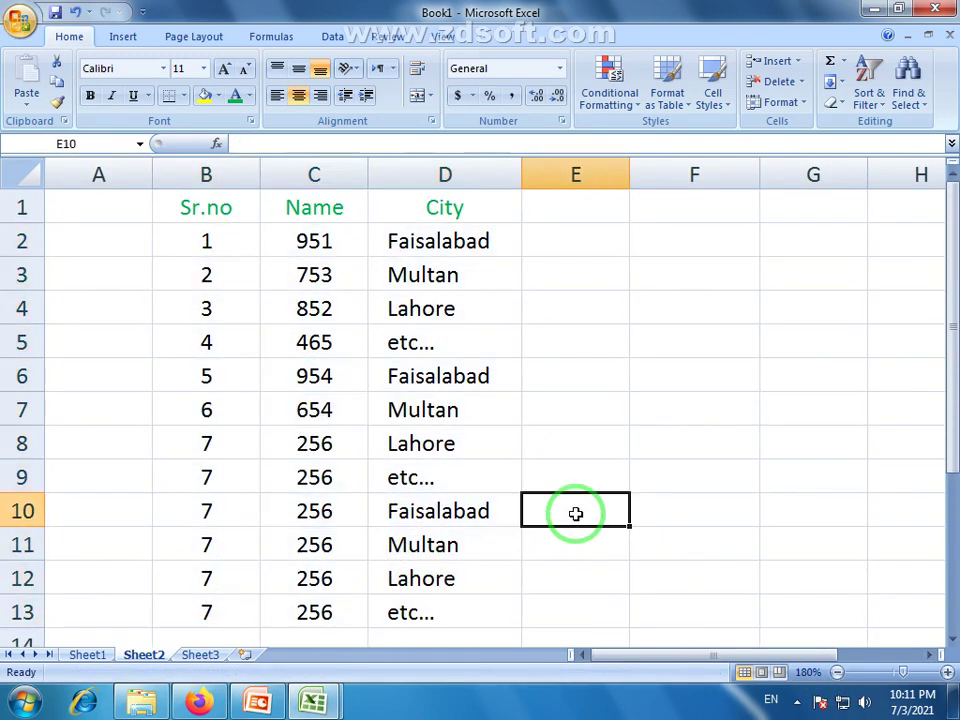
{"action": "left_click", "coordinate": [949, 407]}
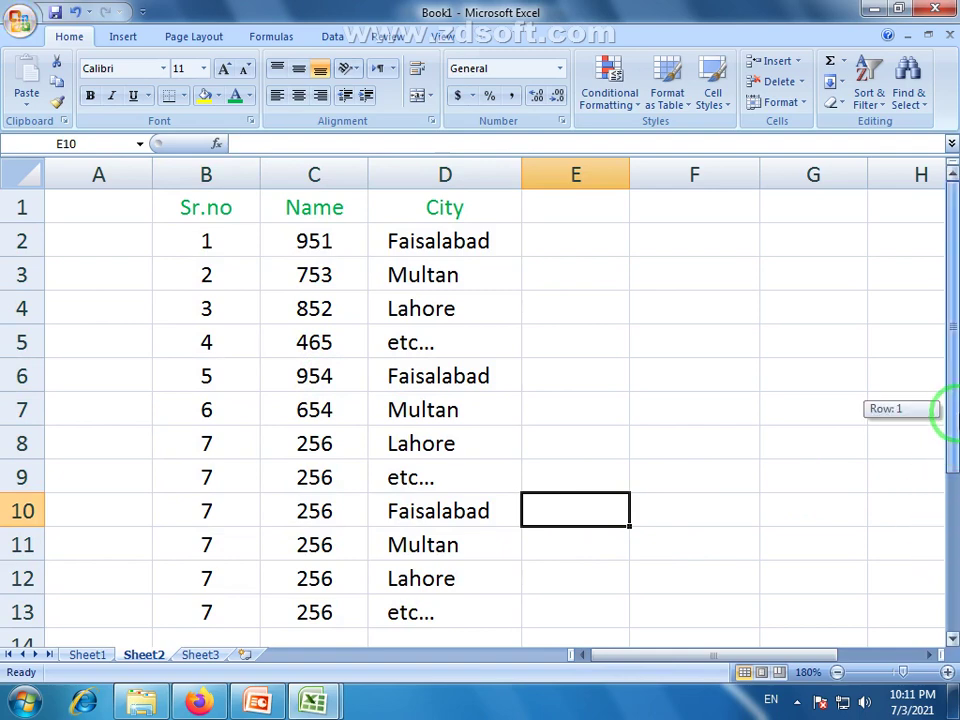
{"action": "left_click", "coordinate": [467, 602]}
{"action": "left_click", "coordinate": [440, 423]}
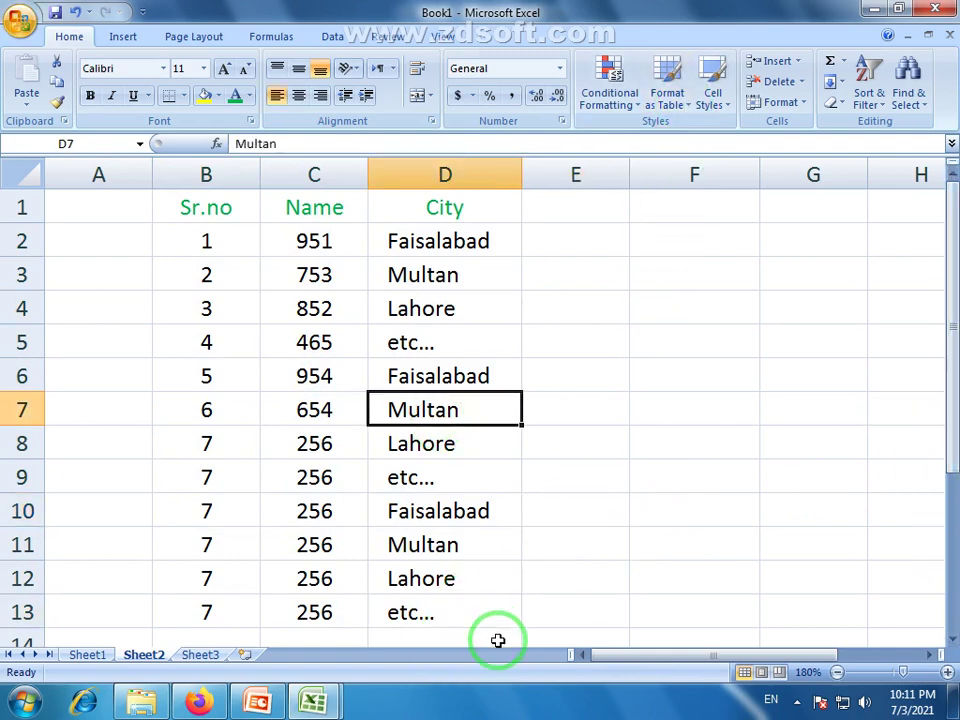
Step: Format B1:D13 as a table with headers, using the light green style with a solid green header row
{"action": "left_click_drag", "start_coordinate": [506, 615], "coordinate": [214, 207]}
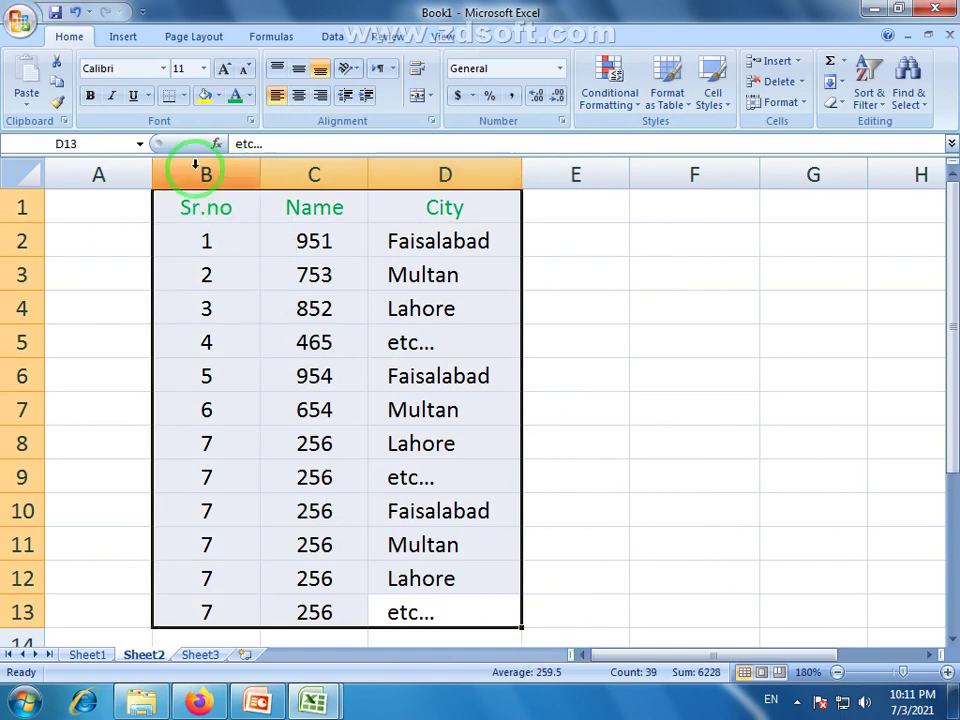
{"action": "left_click", "coordinate": [688, 110]}
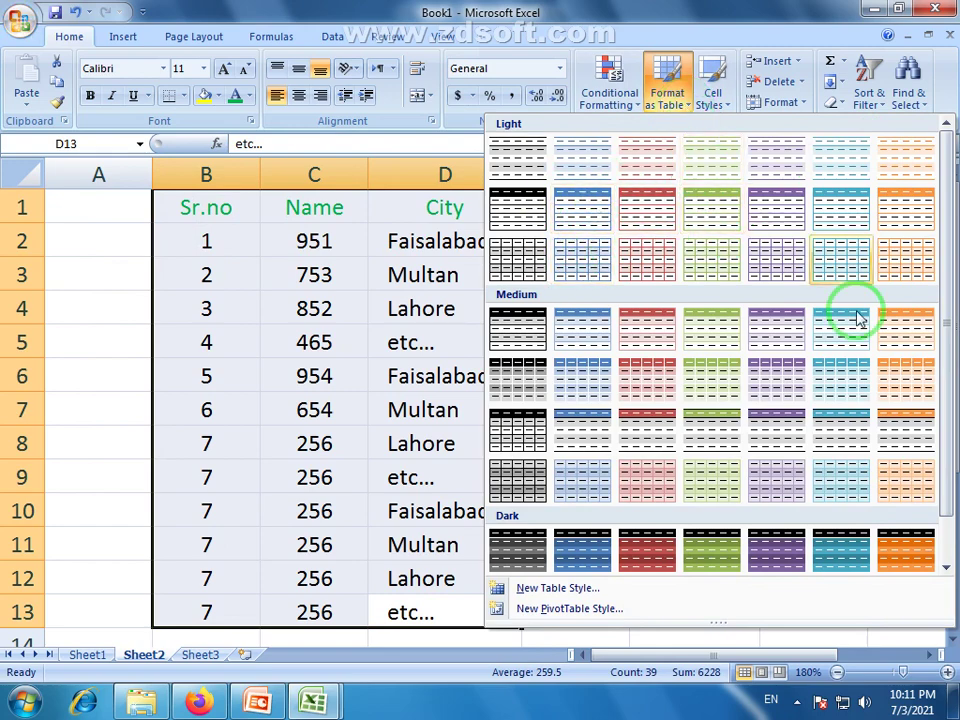
{"action": "left_click", "coordinate": [698, 213]}
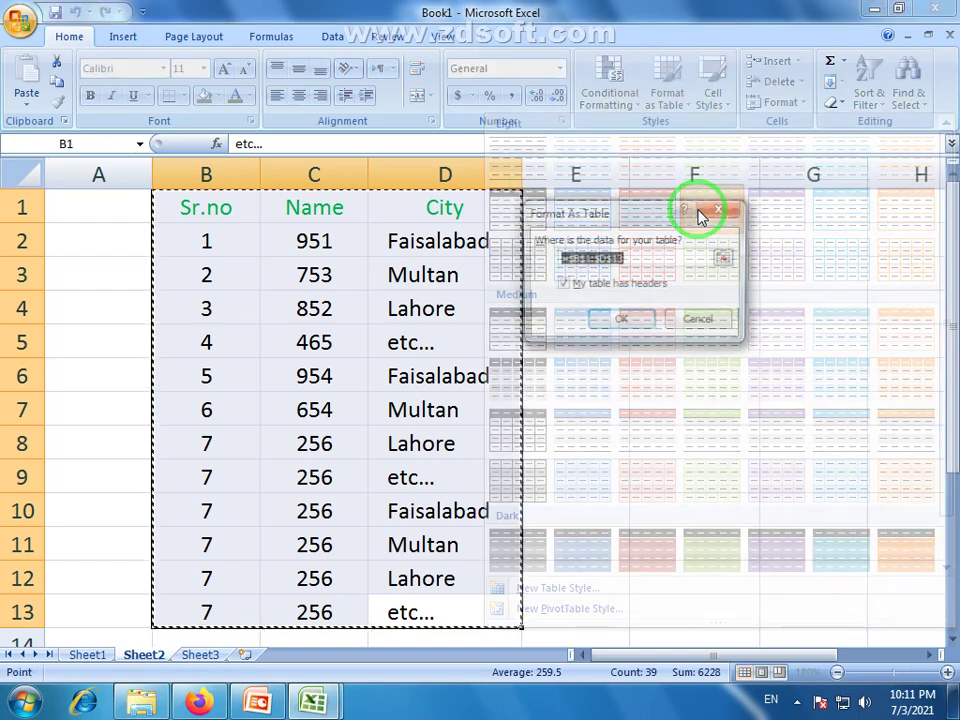
{"action": "left_click_drag", "start_coordinate": [629, 211], "coordinate": [513, 251]}
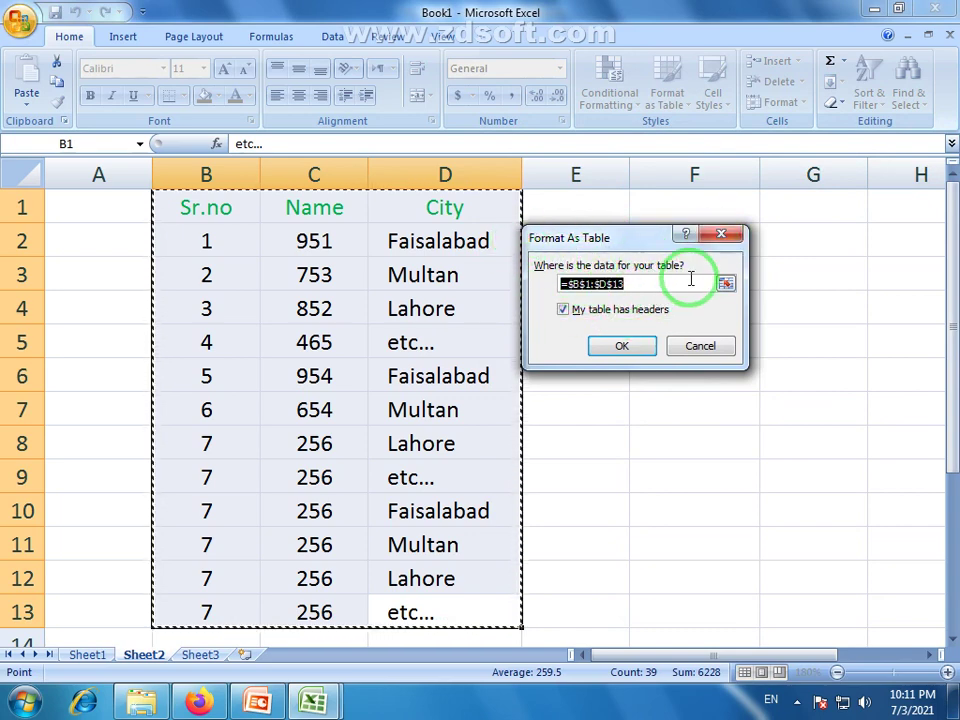
{"action": "left_click_drag", "start_coordinate": [648, 248], "coordinate": [682, 226]}
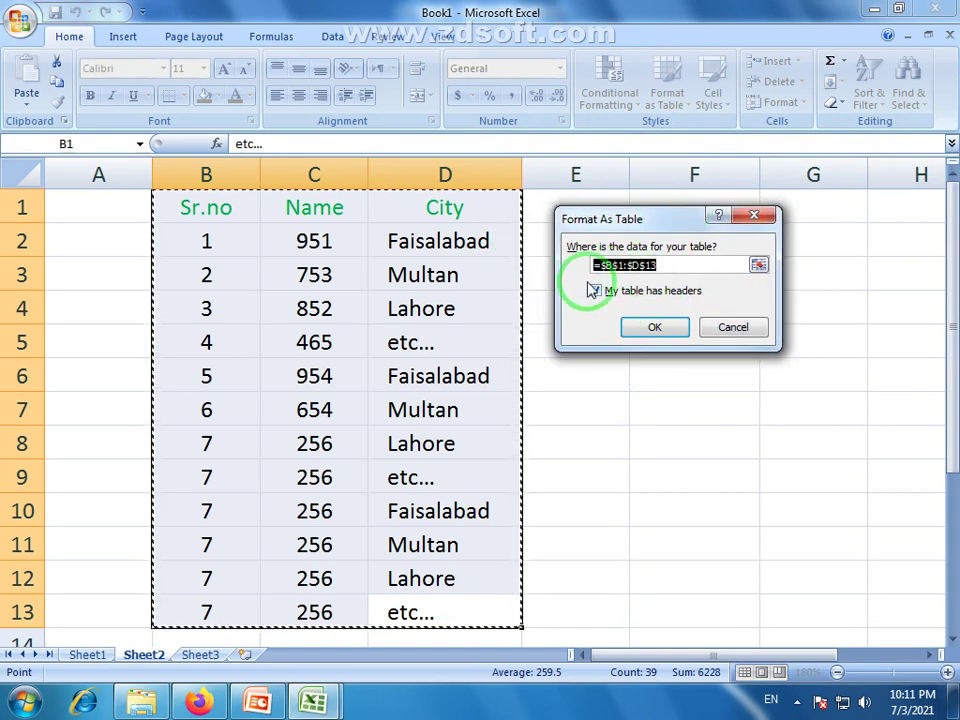
{"action": "left_click", "coordinate": [654, 328]}
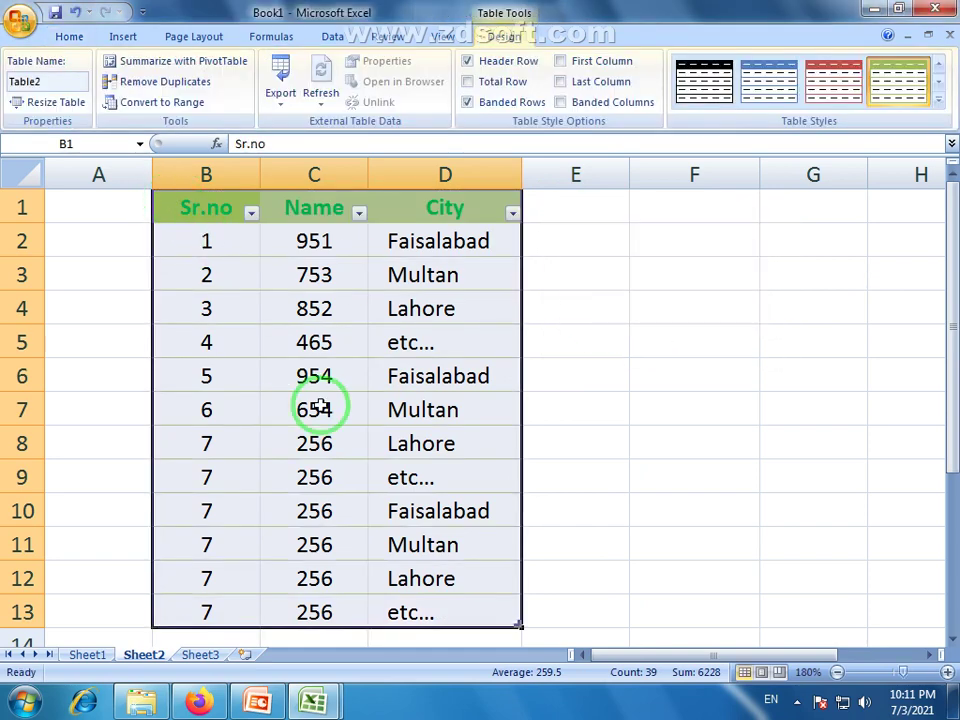
Step: Move the whole table down one row so that its header row starts in B2
{"action": "left_click_drag", "start_coordinate": [187, 207], "coordinate": [445, 612]}
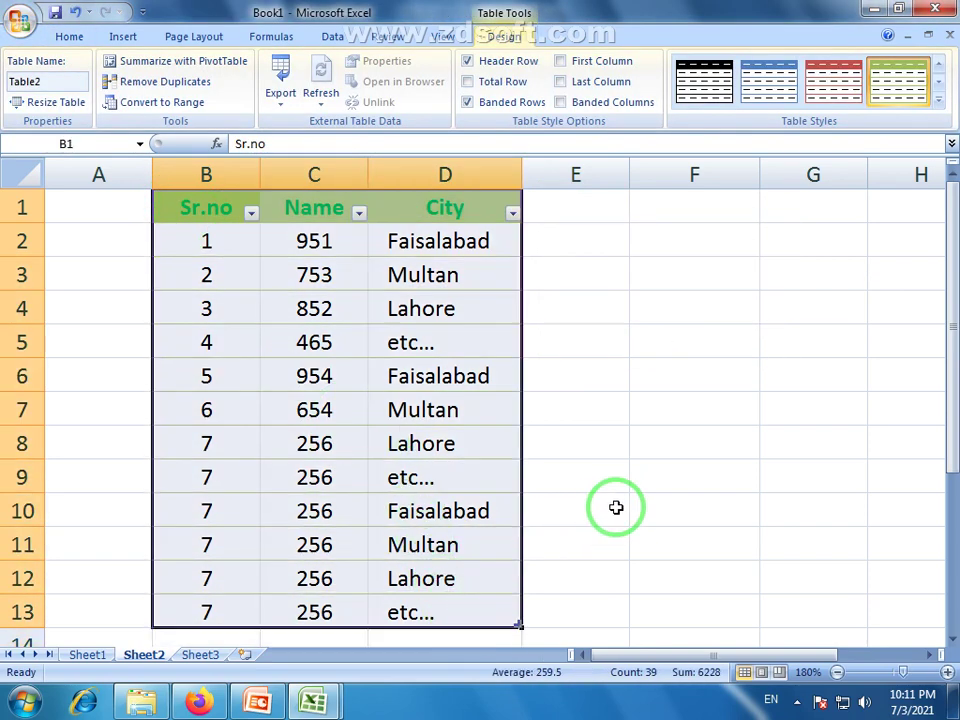
{"action": "scroll", "coordinate": [465, 548], "scroll_direction": "down", "scroll_amount": 1}
{"action": "left_click_drag", "start_coordinate": [482, 529], "coordinate": [484, 551]}
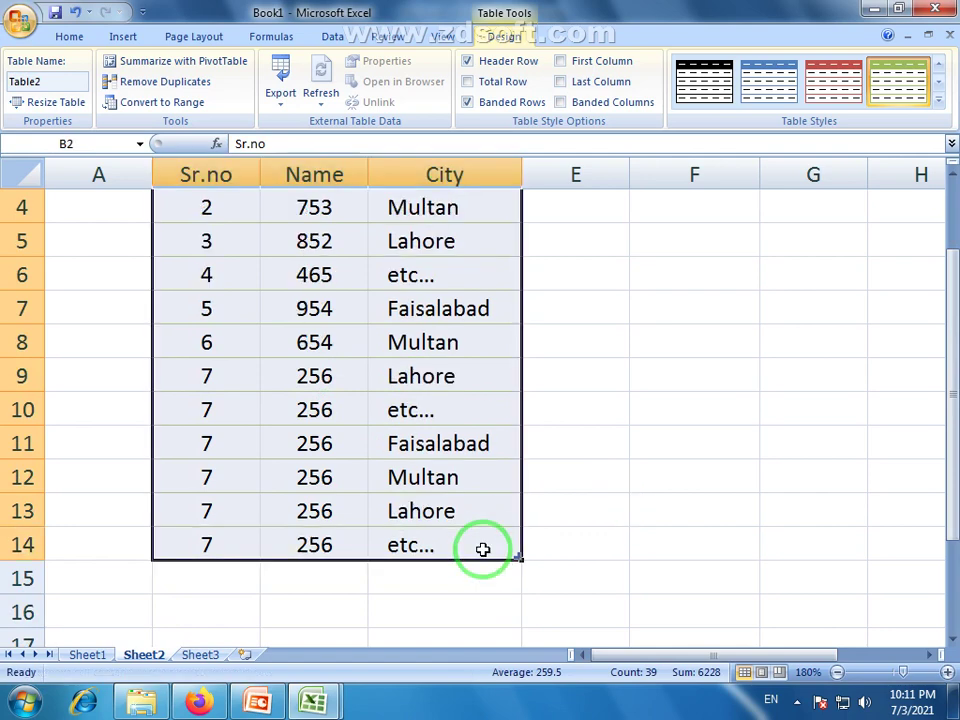
{"action": "scroll", "coordinate": [552, 446], "scroll_direction": "up", "scroll_amount": 1}
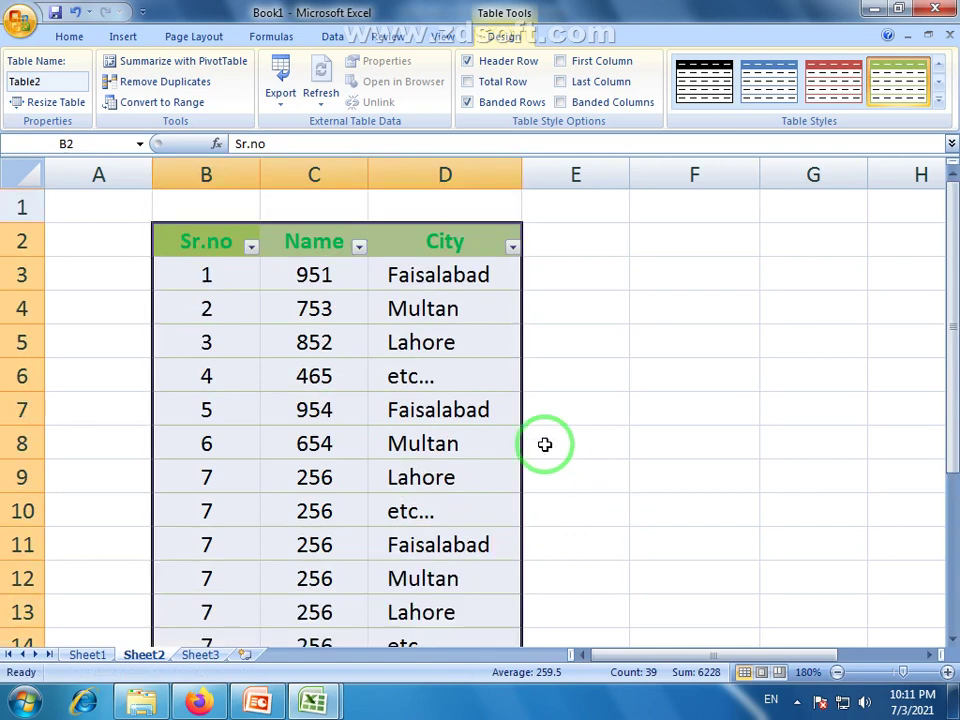
{"action": "left_click", "coordinate": [837, 672]}
{"action": "left_click", "coordinate": [213, 242]}
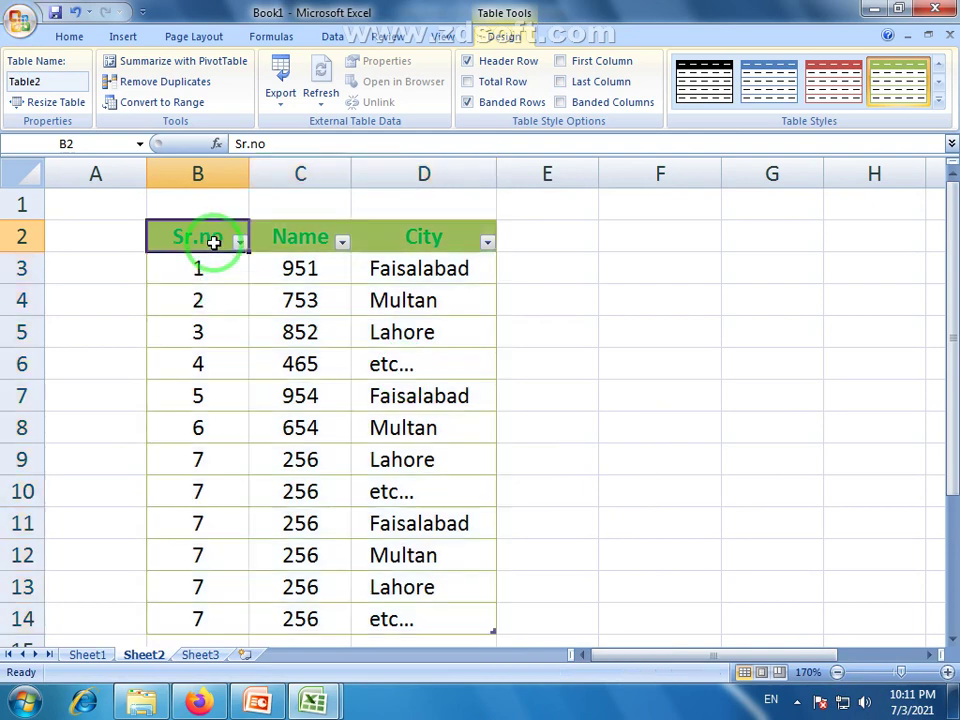
{"action": "left_click_drag", "start_coordinate": [181, 243], "coordinate": [444, 617]}
{"action": "left_click", "coordinate": [572, 514]}
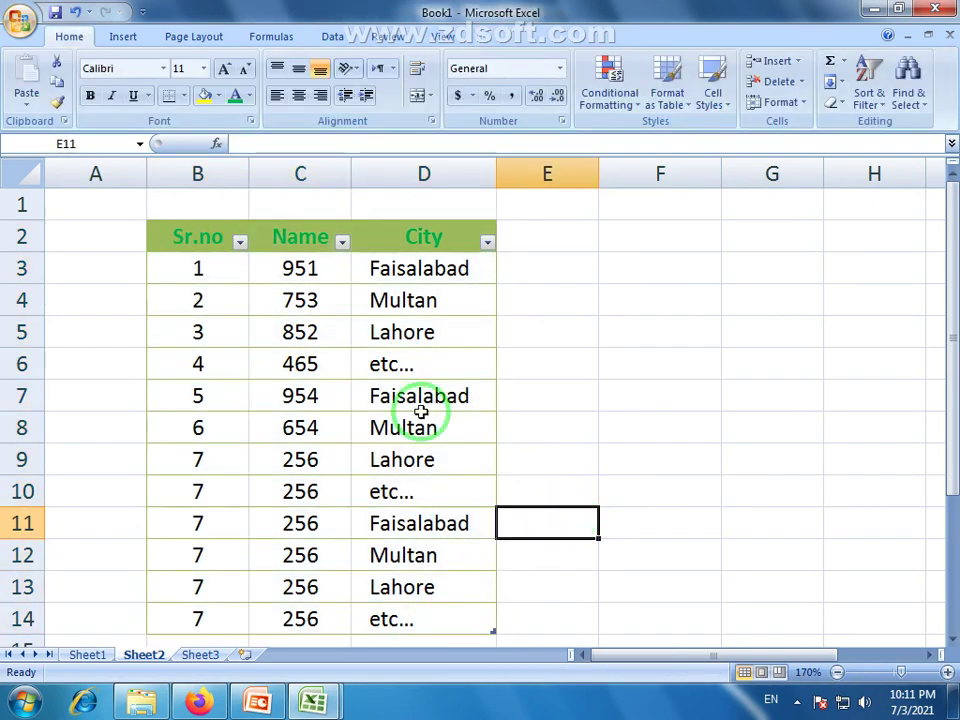
Step: Change the style of the table in B2:D14 to the light style with grey banded rows and no vertical lines
{"action": "left_click_drag", "start_coordinate": [188, 235], "coordinate": [444, 618]}
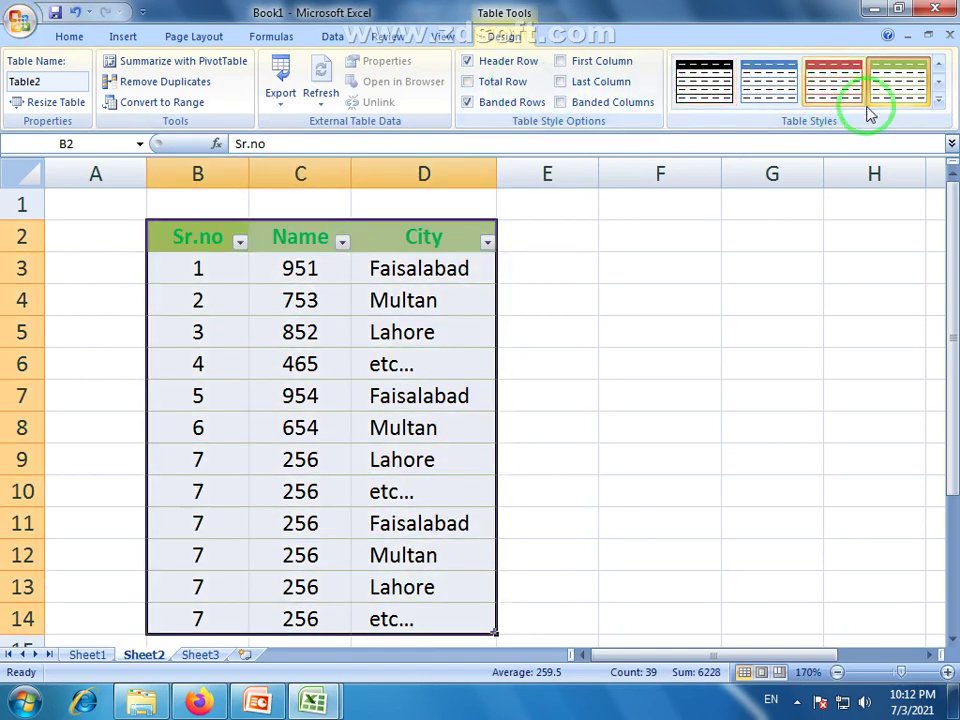
{"action": "left_click", "coordinate": [938, 101]}
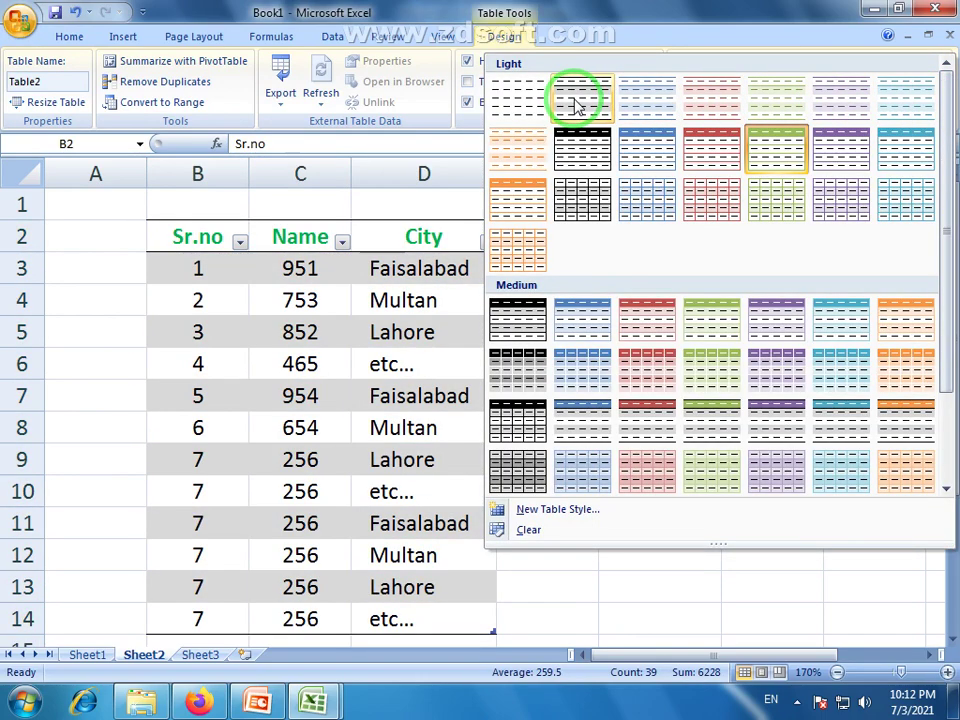
{"action": "left_click", "coordinate": [577, 106]}
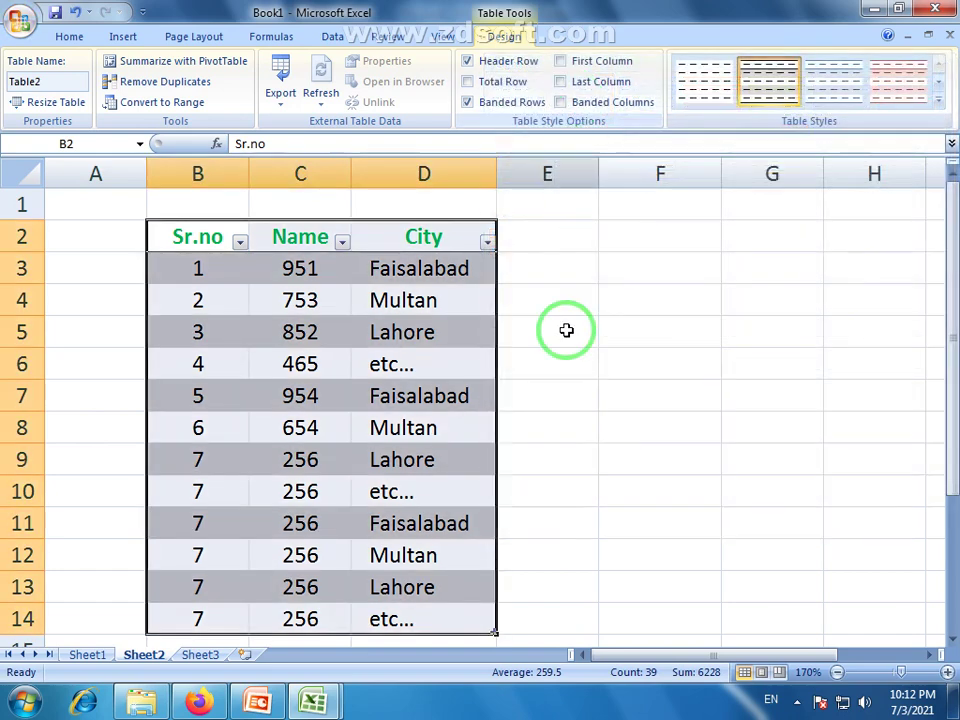
{"action": "left_click", "coordinate": [531, 405]}
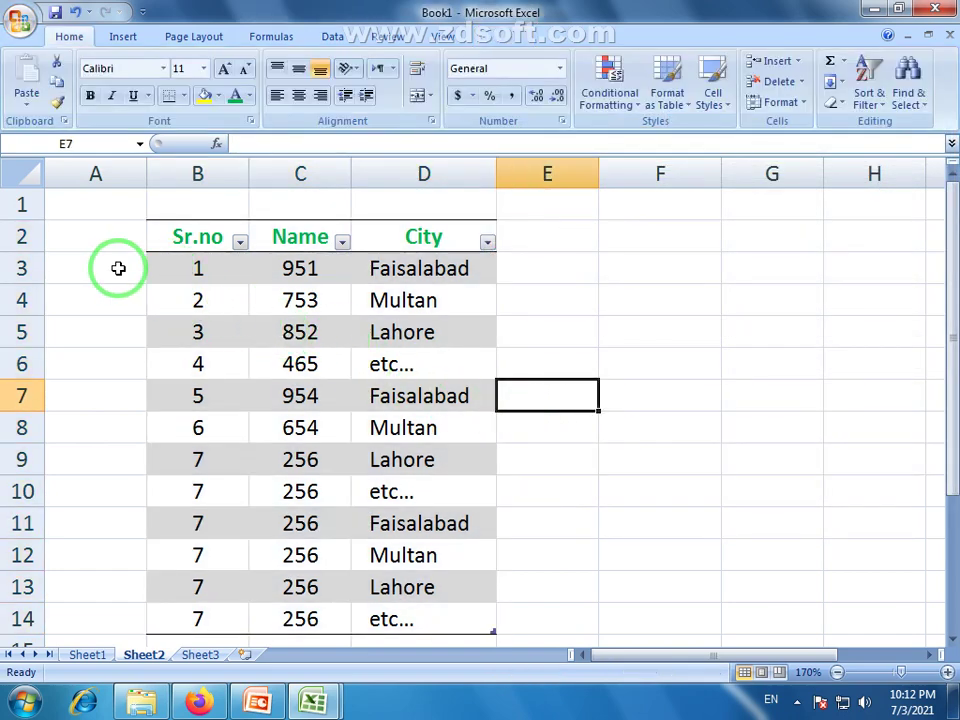
Step: Examine the table's alternating row shading, its header row and the full range B2:D14
{"action": "left_click_drag", "start_coordinate": [180, 268], "coordinate": [390, 271]}
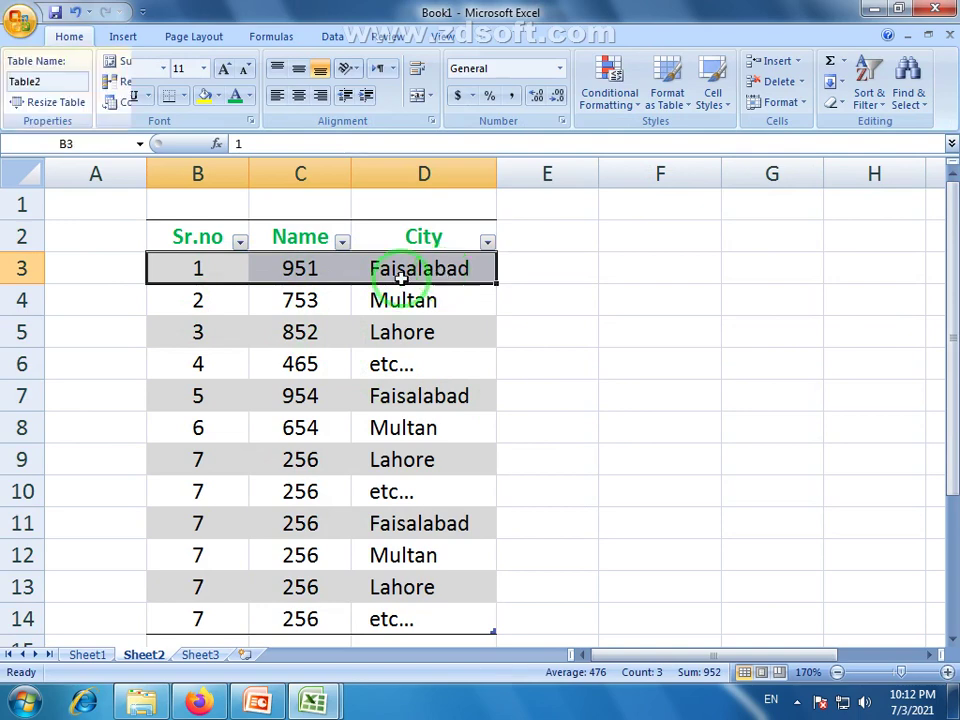
{"action": "left_click_drag", "start_coordinate": [189, 311], "coordinate": [160, 332]}
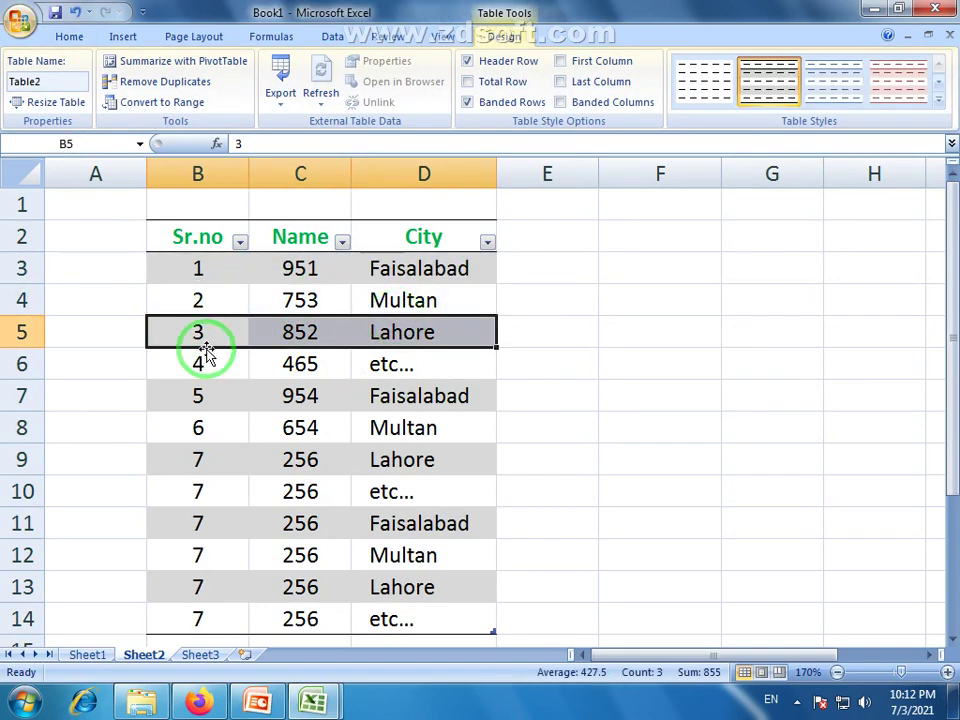
{"action": "left_click_drag", "start_coordinate": [100, 364], "coordinate": [429, 362]}
{"action": "left_click_drag", "start_coordinate": [177, 235], "coordinate": [497, 242]}
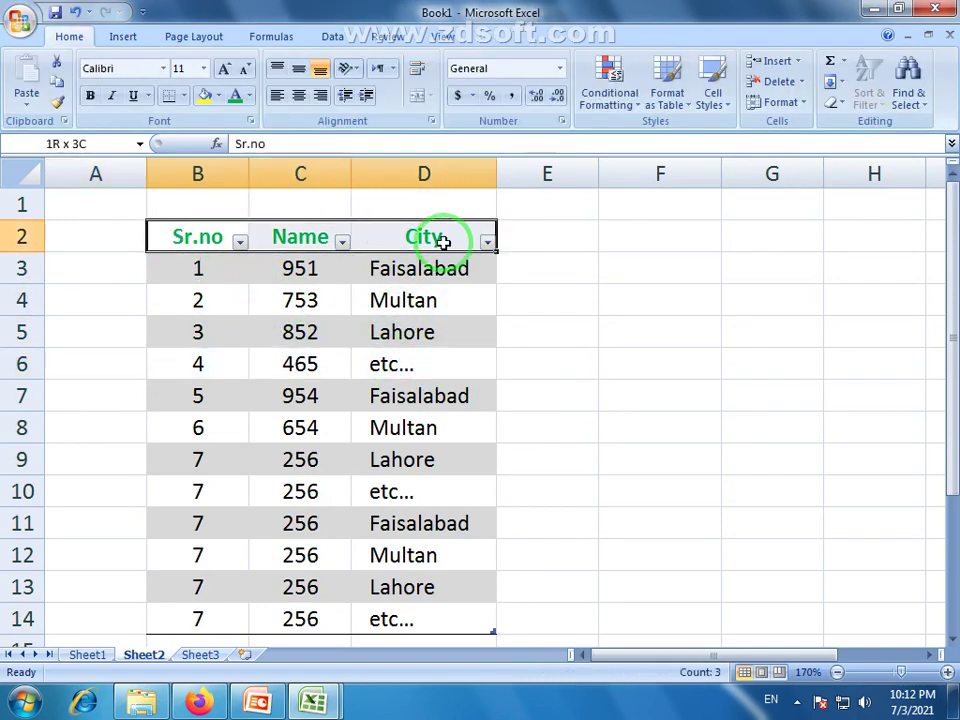
{"action": "left_click", "coordinate": [461, 369]}
{"action": "left_click", "coordinate": [185, 537]}
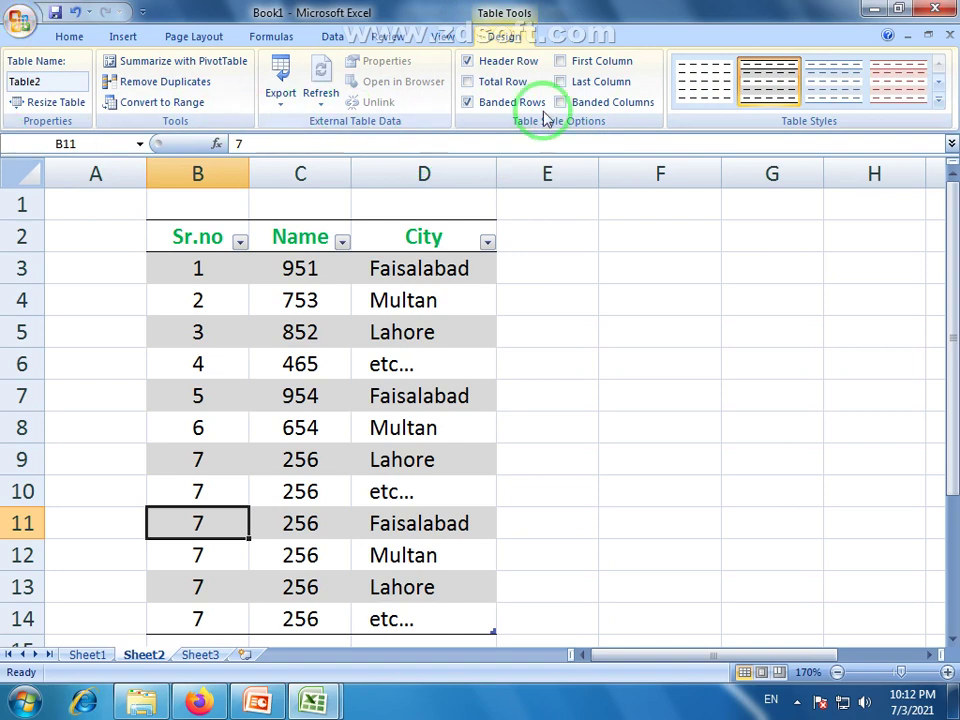
{"action": "left_click", "coordinate": [70, 38]}
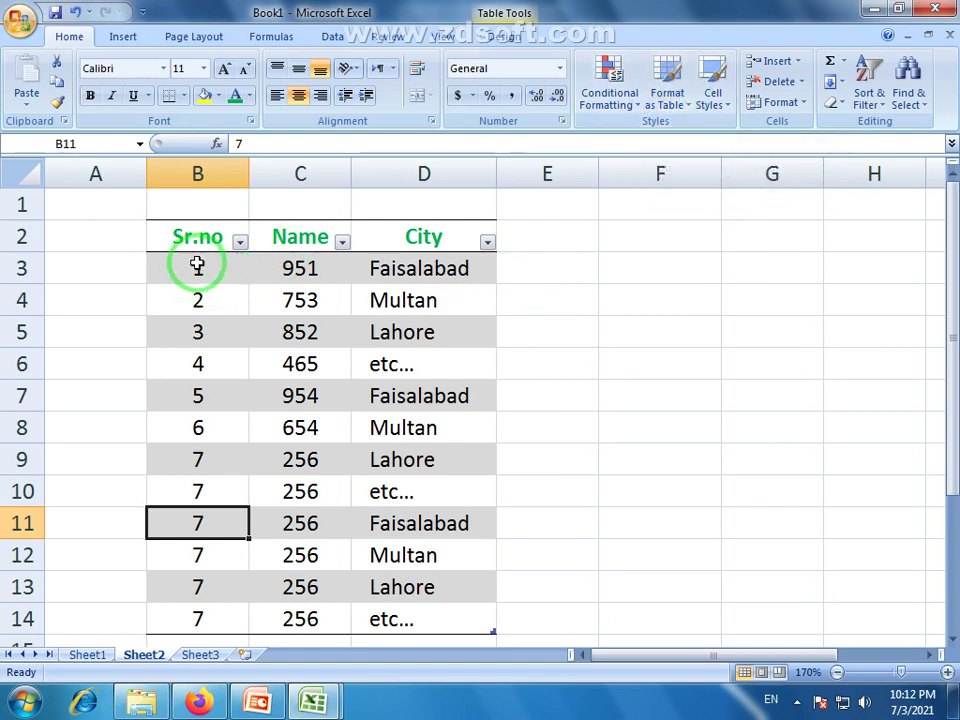
{"action": "left_click_drag", "start_coordinate": [195, 240], "coordinate": [384, 613]}
{"action": "left_click", "coordinate": [551, 560]}
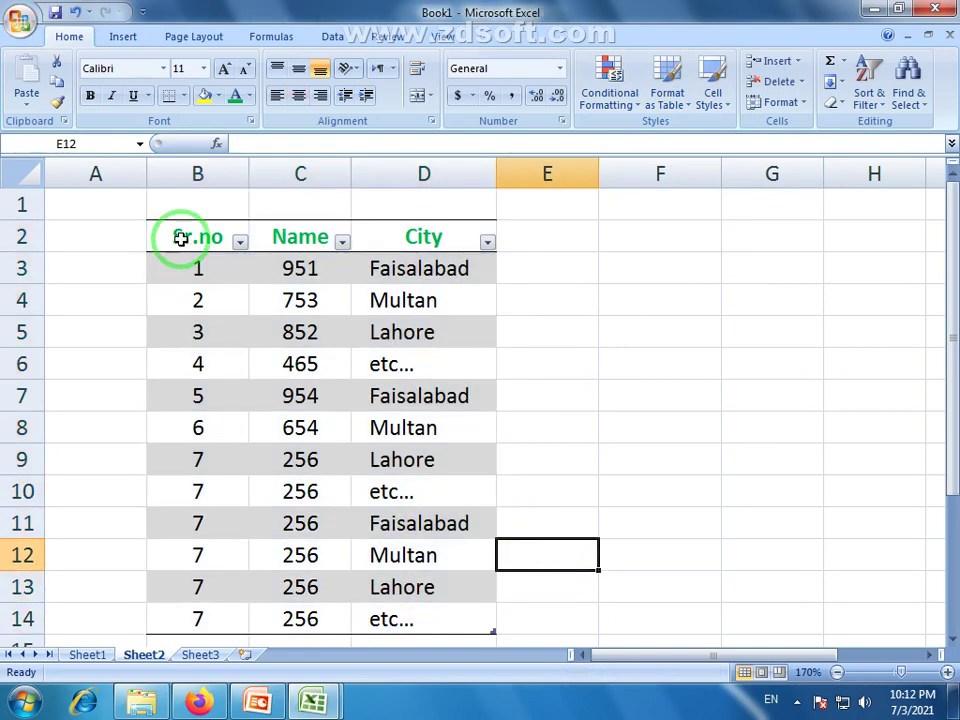
{"action": "left_click_drag", "start_coordinate": [180, 240], "coordinate": [420, 613]}
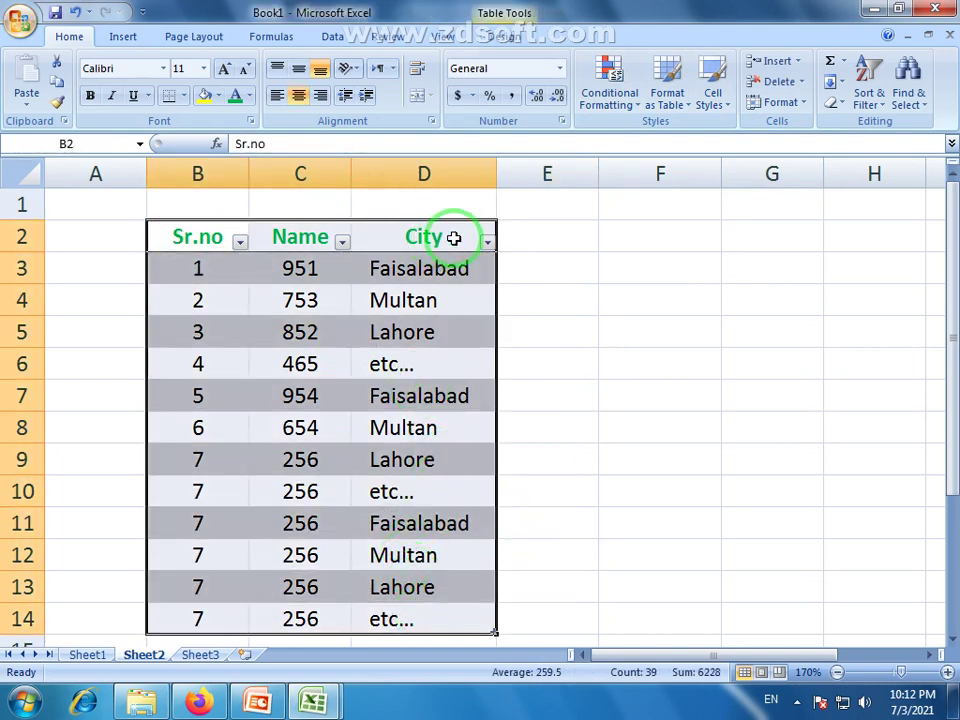
{"action": "left_click", "coordinate": [465, 369]}
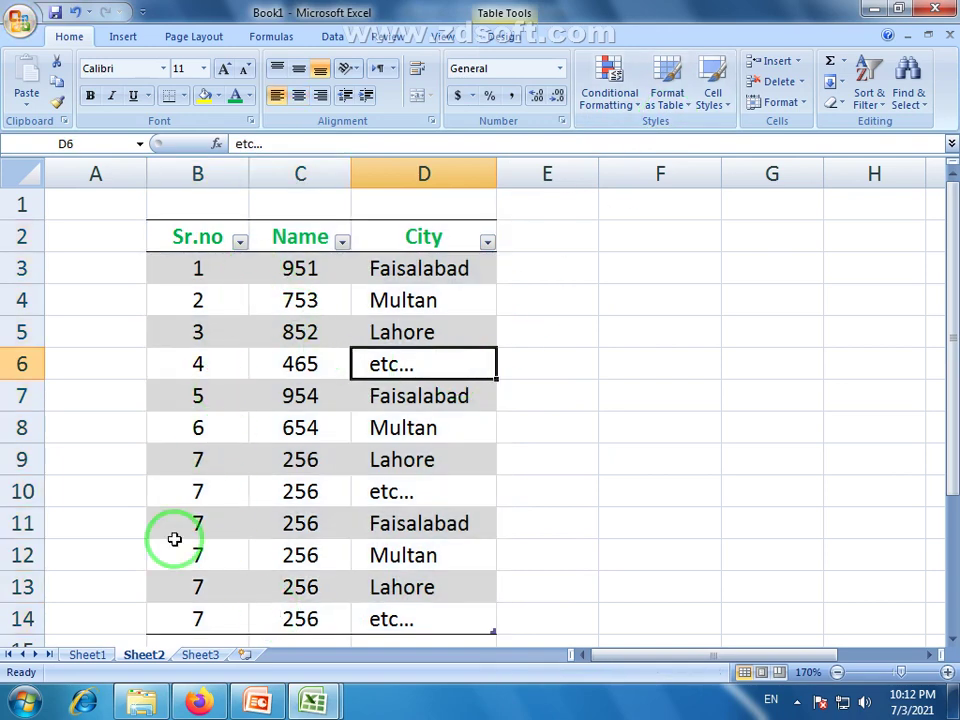
Step: Review the entries in the City column to see which rows hold each repeated city
{"action": "left_click", "coordinate": [441, 459]}
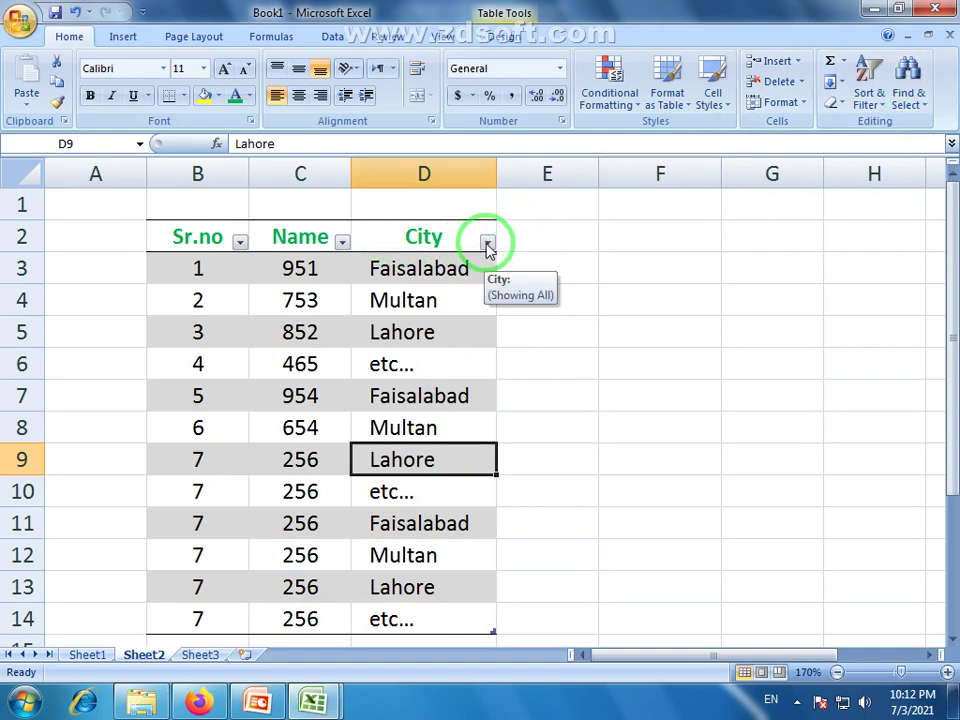
{"action": "left_click", "coordinate": [393, 291]}
{"action": "left_click", "coordinate": [397, 268]}
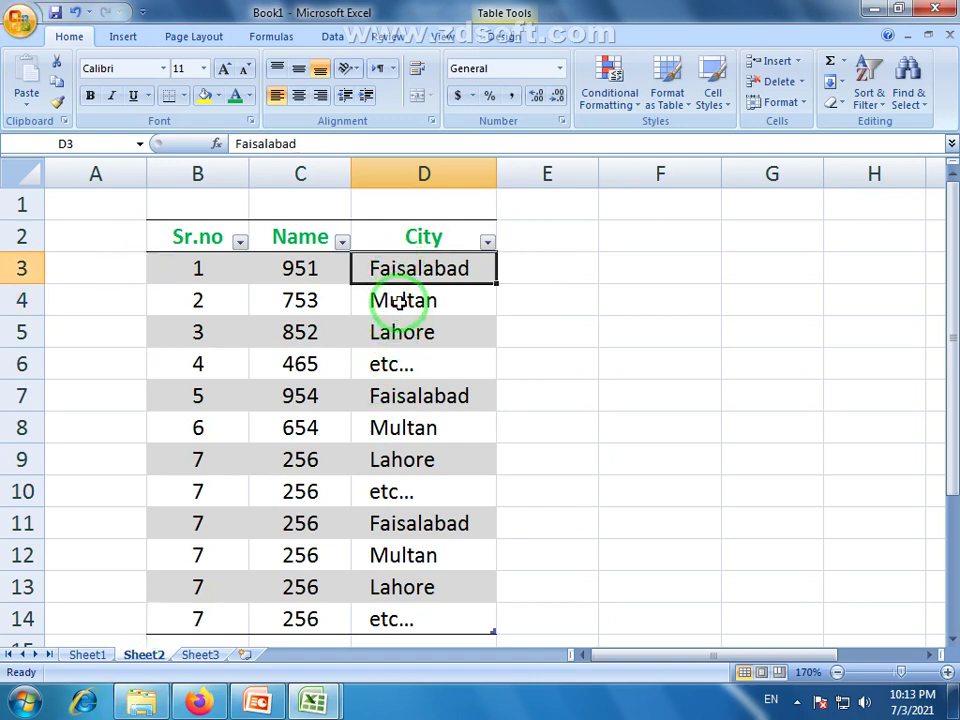
{"action": "left_click_drag", "start_coordinate": [421, 270], "coordinate": [404, 628]}
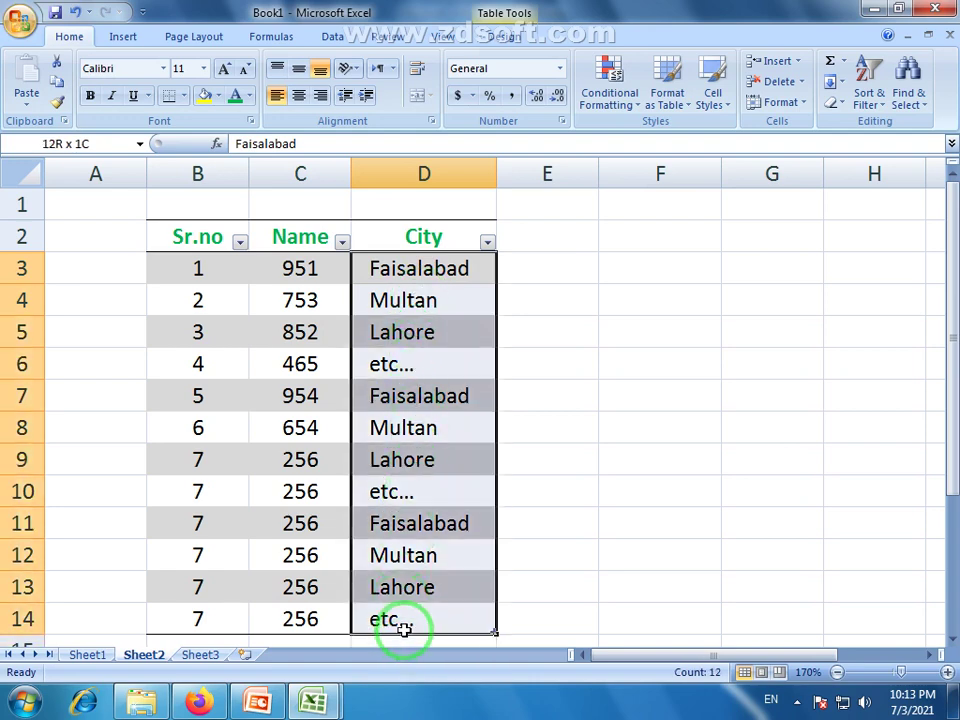
{"action": "left_click_drag", "start_coordinate": [197, 266], "coordinate": [433, 606]}
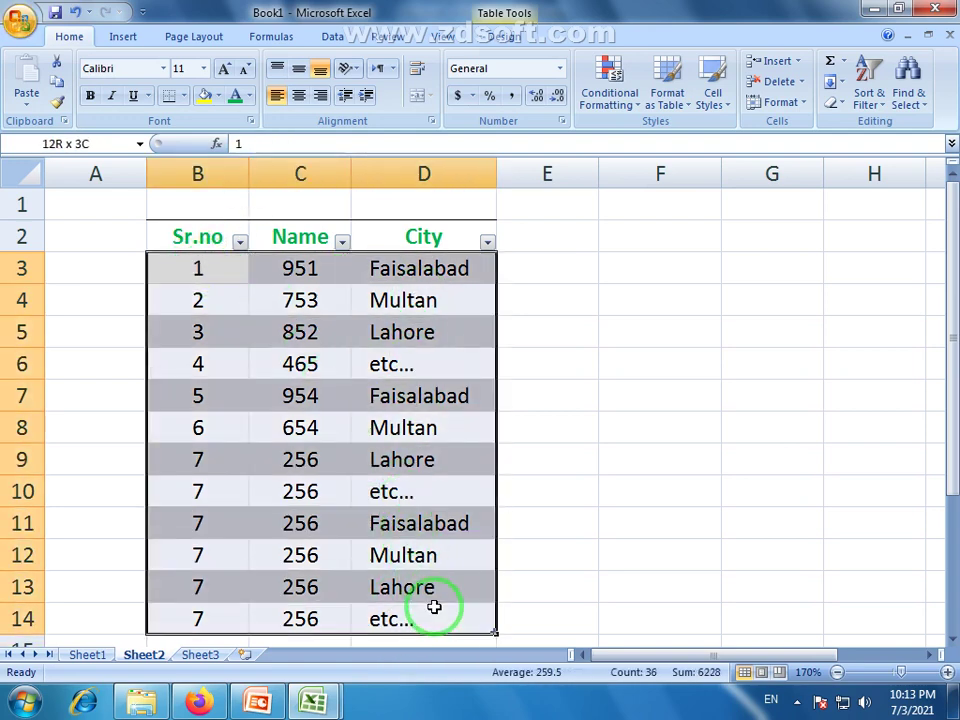
{"action": "left_click", "coordinate": [270, 408]}
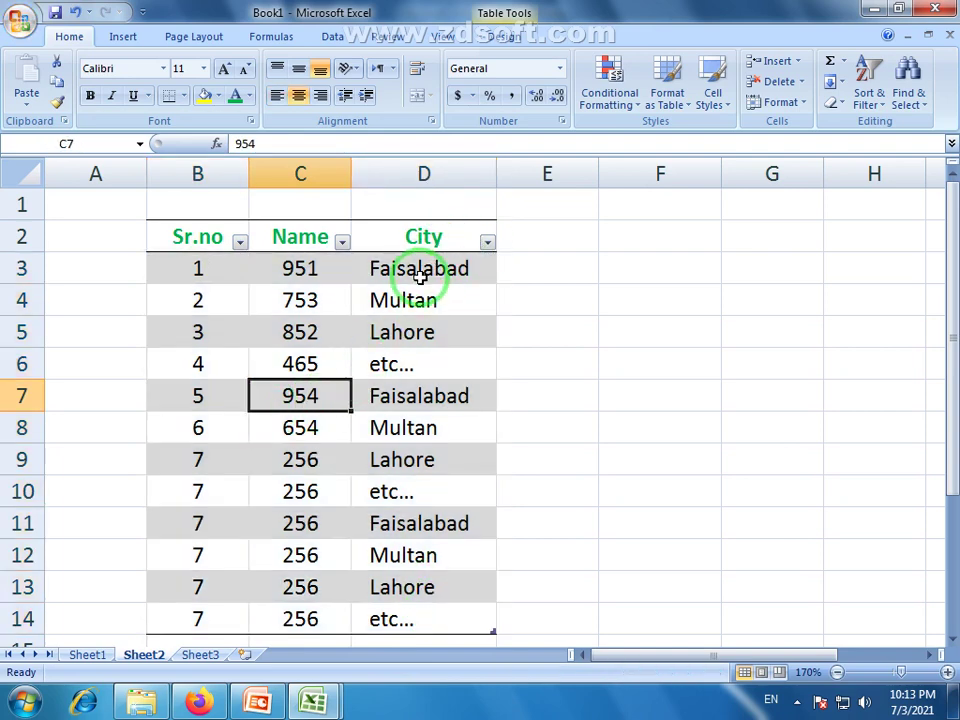
{"action": "left_click", "coordinate": [420, 278]}
{"action": "left_click", "coordinate": [414, 328]}
{"action": "left_click", "coordinate": [422, 400]}
{"action": "left_click", "coordinate": [394, 545]}
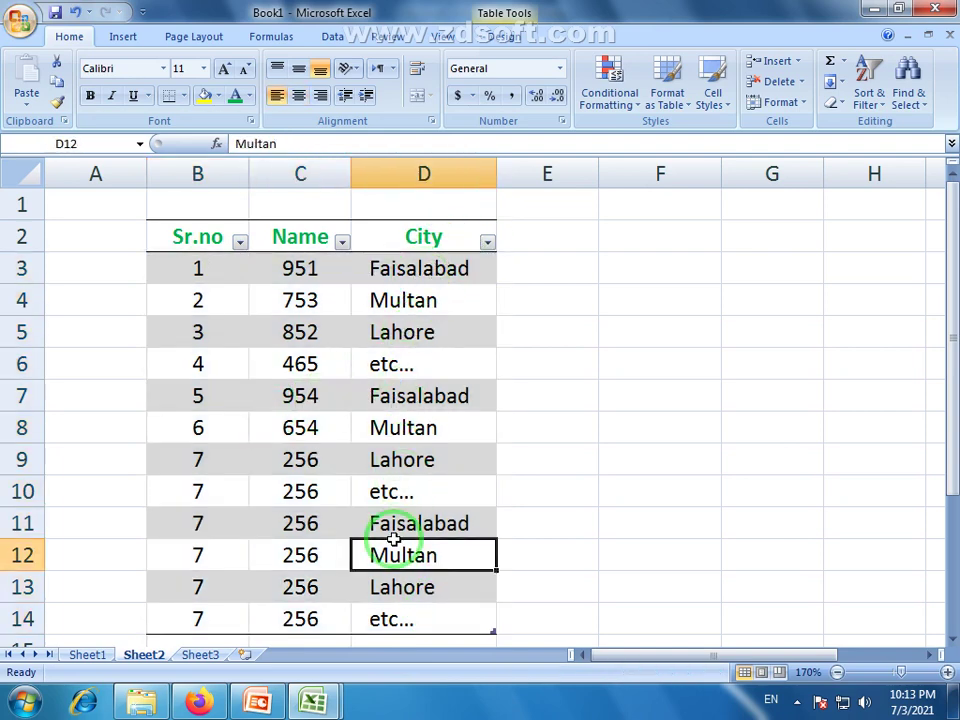
{"action": "left_click", "coordinate": [389, 528]}
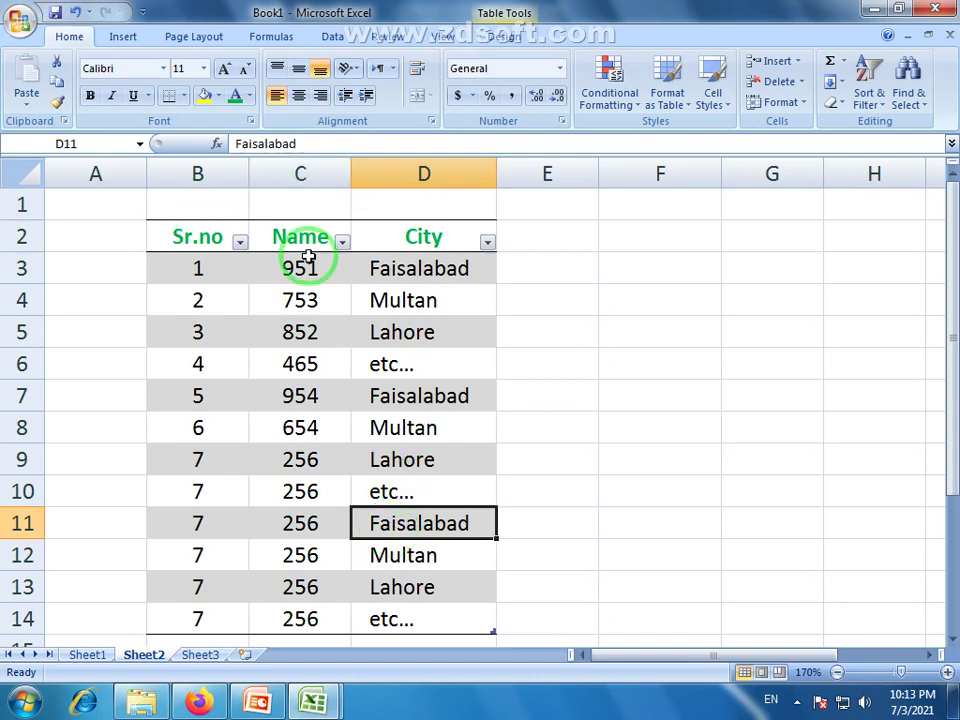
Step: Filter the City column to show only the Faisalabad rows
{"action": "left_click", "coordinate": [488, 244]}
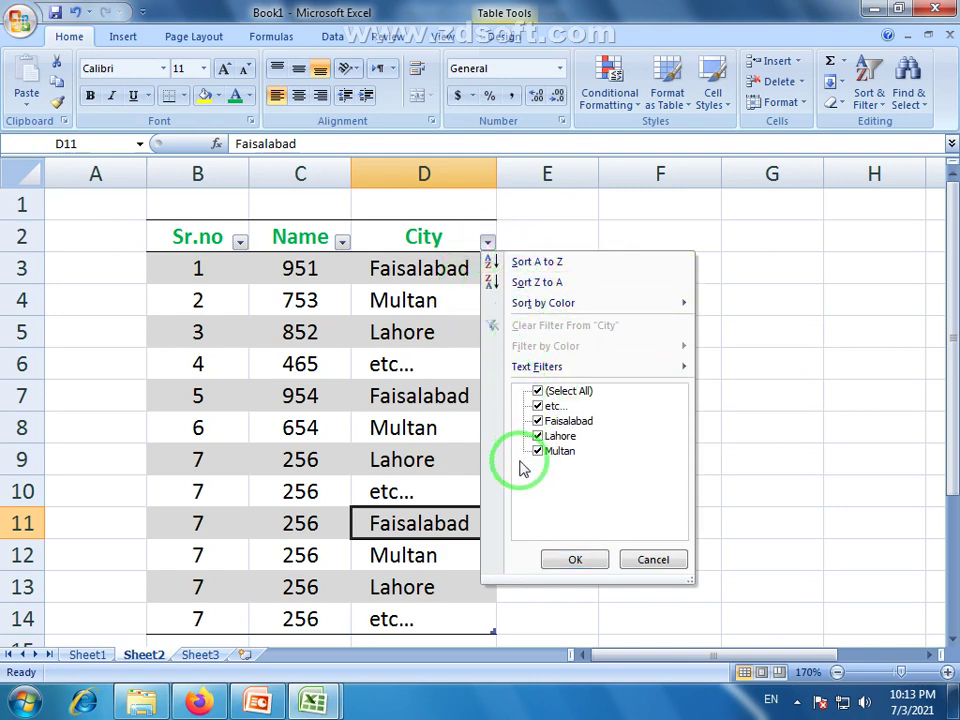
{"action": "left_click", "coordinate": [538, 393]}
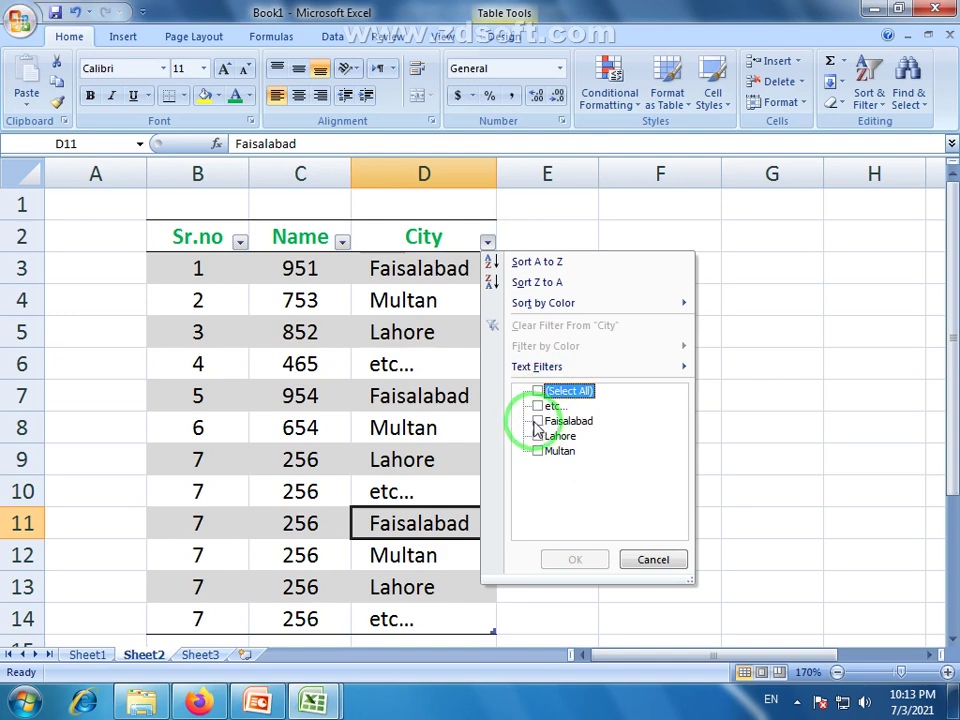
{"action": "left_click", "coordinate": [538, 421]}
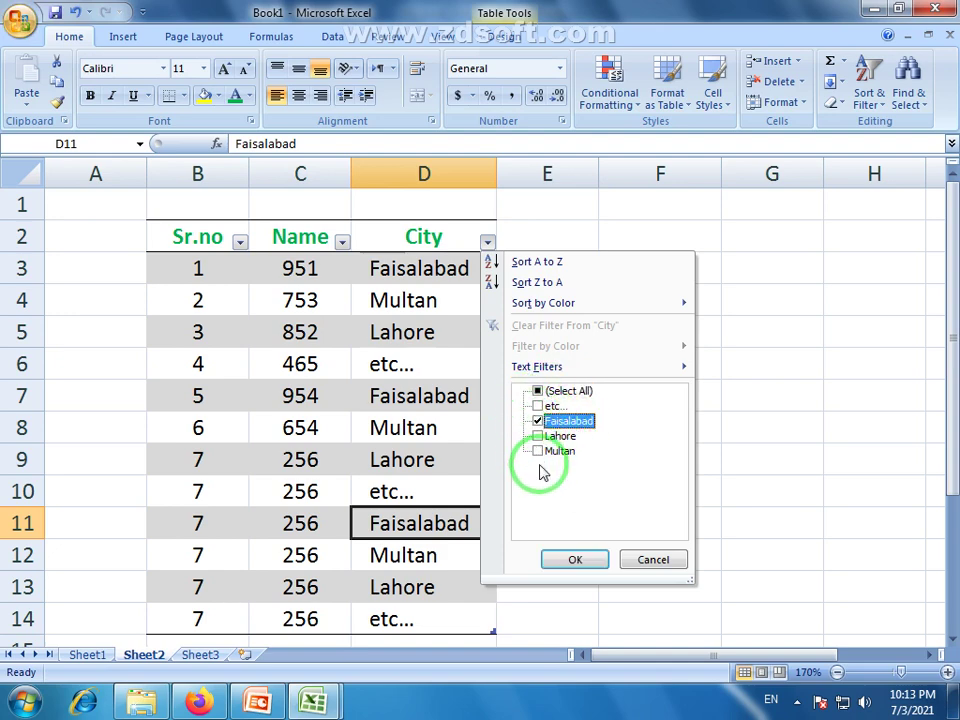
{"action": "left_click", "coordinate": [582, 561]}
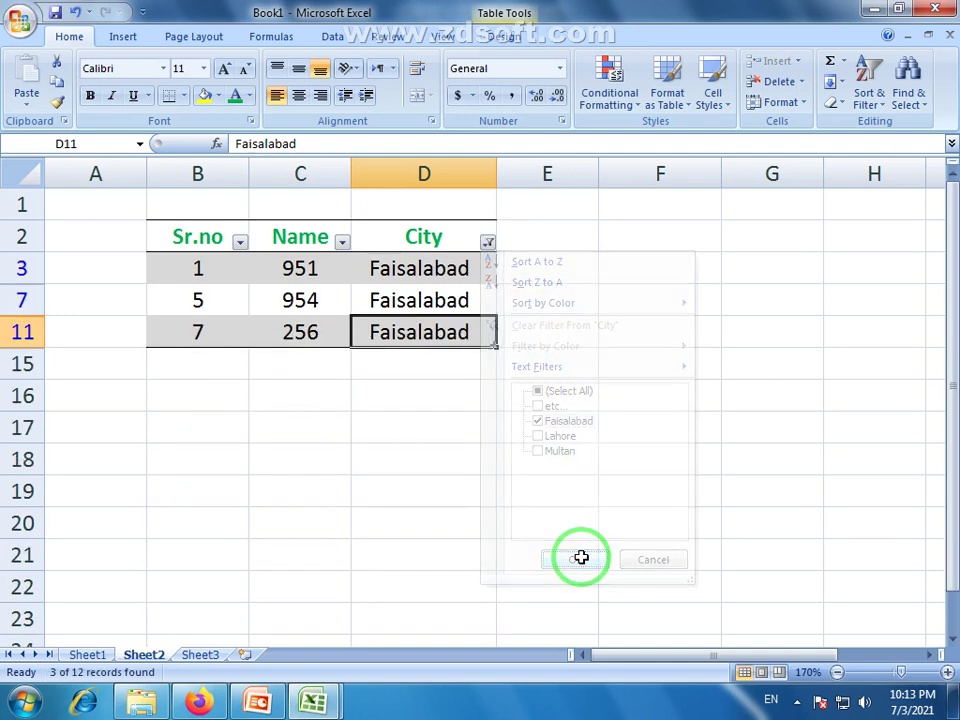
{"action": "left_click", "coordinate": [300, 394]}
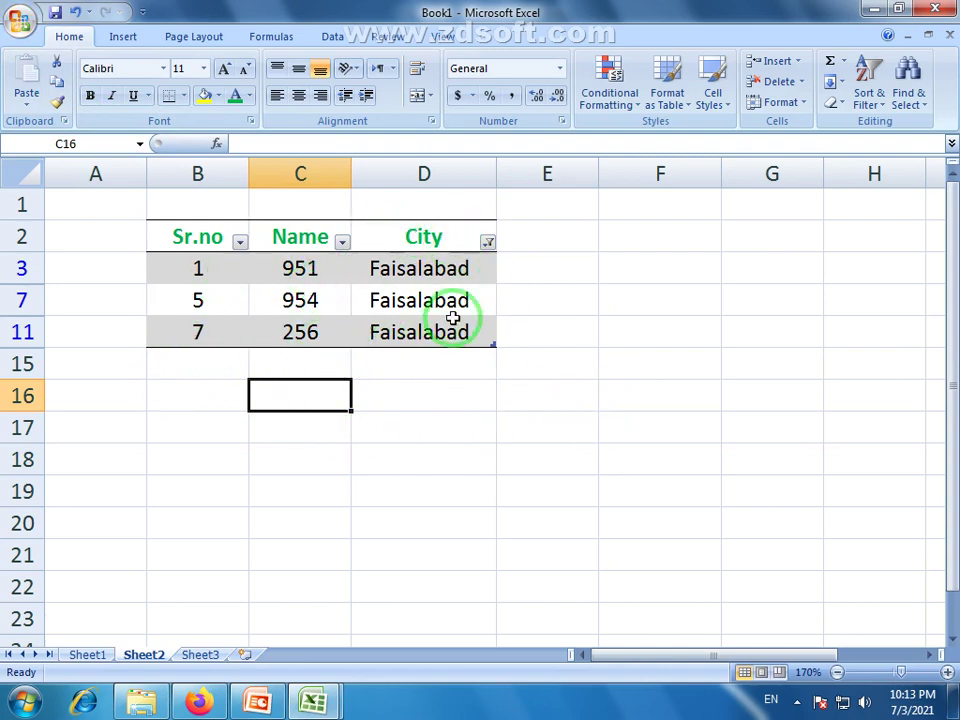
Step: Change the City filter to Lahore only, and extend it to show both the Faisalabad and Lahore rows
{"action": "left_click", "coordinate": [488, 242]}
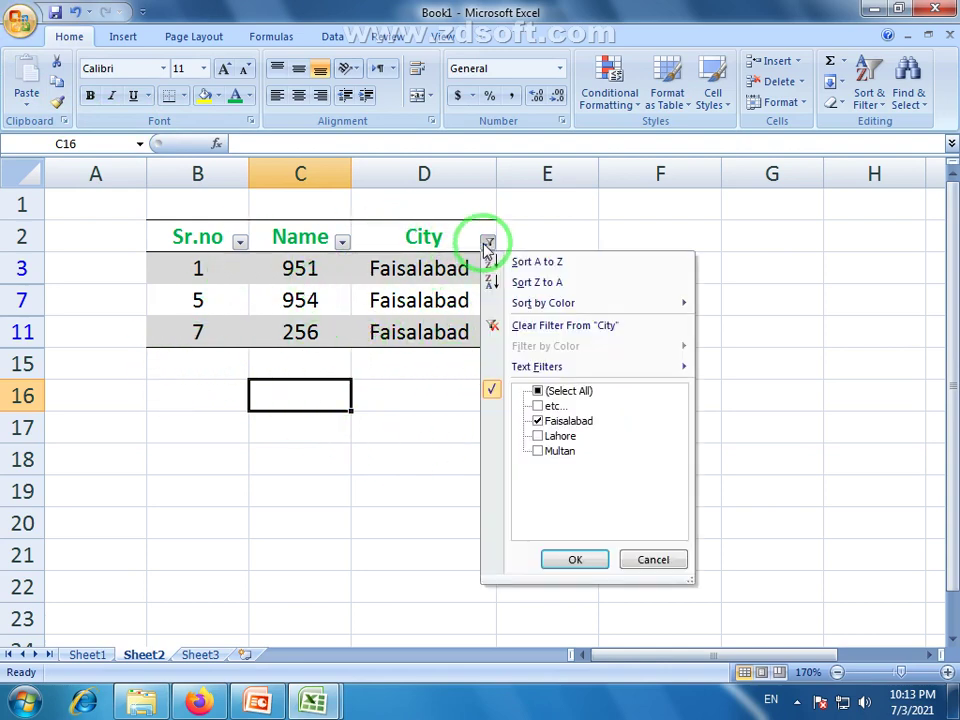
{"action": "left_click", "coordinate": [539, 421]}
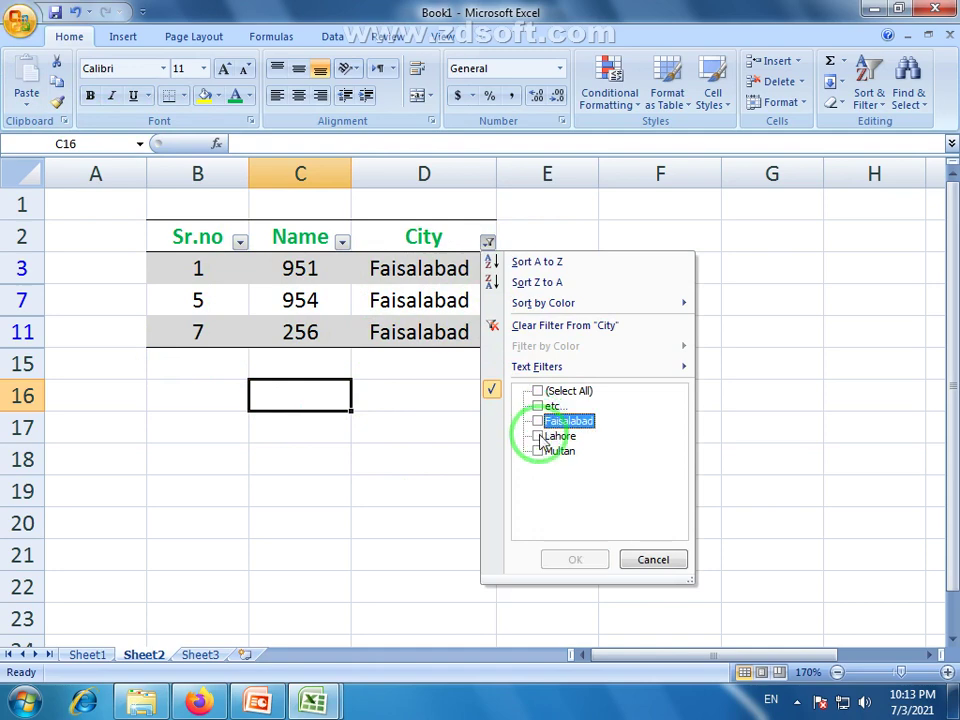
{"action": "left_click", "coordinate": [539, 436]}
{"action": "left_click", "coordinate": [566, 560]}
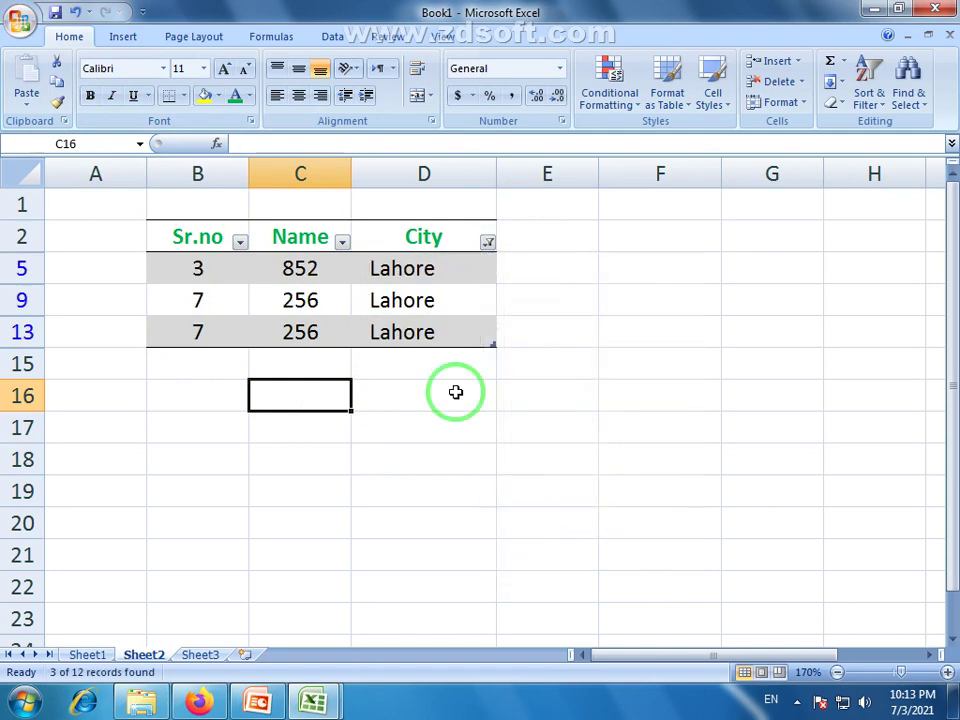
{"action": "left_click", "coordinate": [488, 243]}
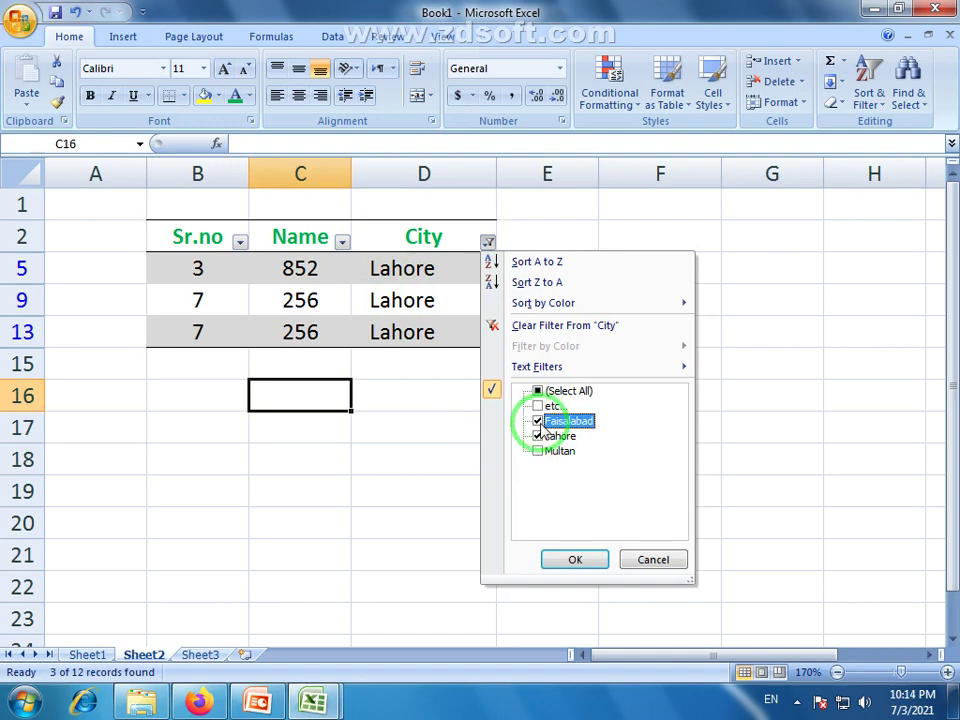
{"action": "left_click", "coordinate": [586, 566]}
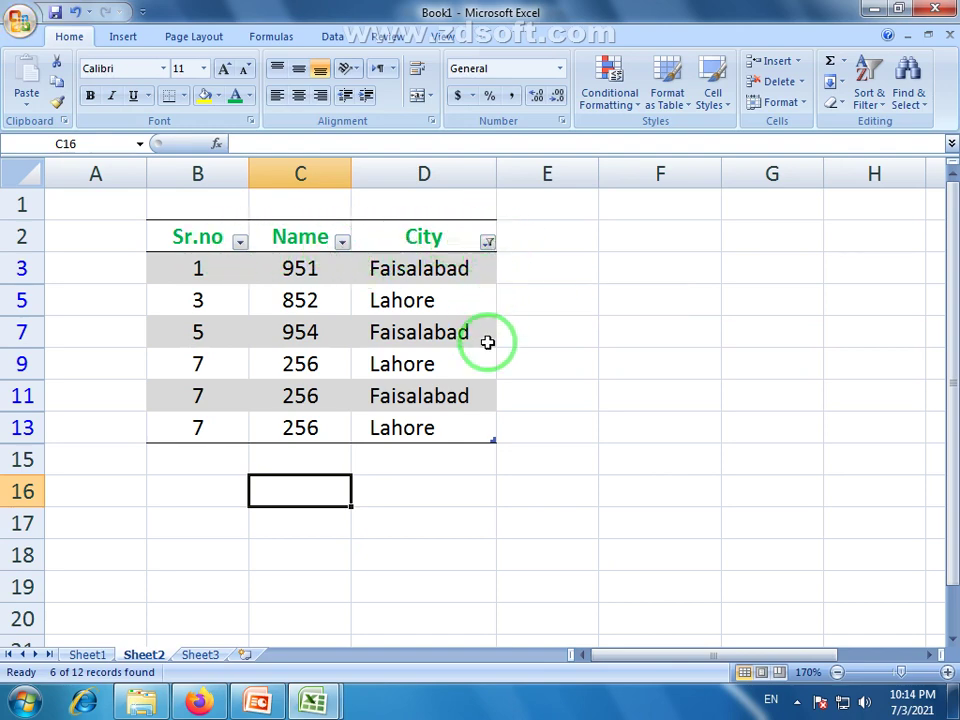
Step: Examine the filter options of the City and Name columns and the filtered rows in the table range B2:D13
{"action": "left_click", "coordinate": [488, 243]}
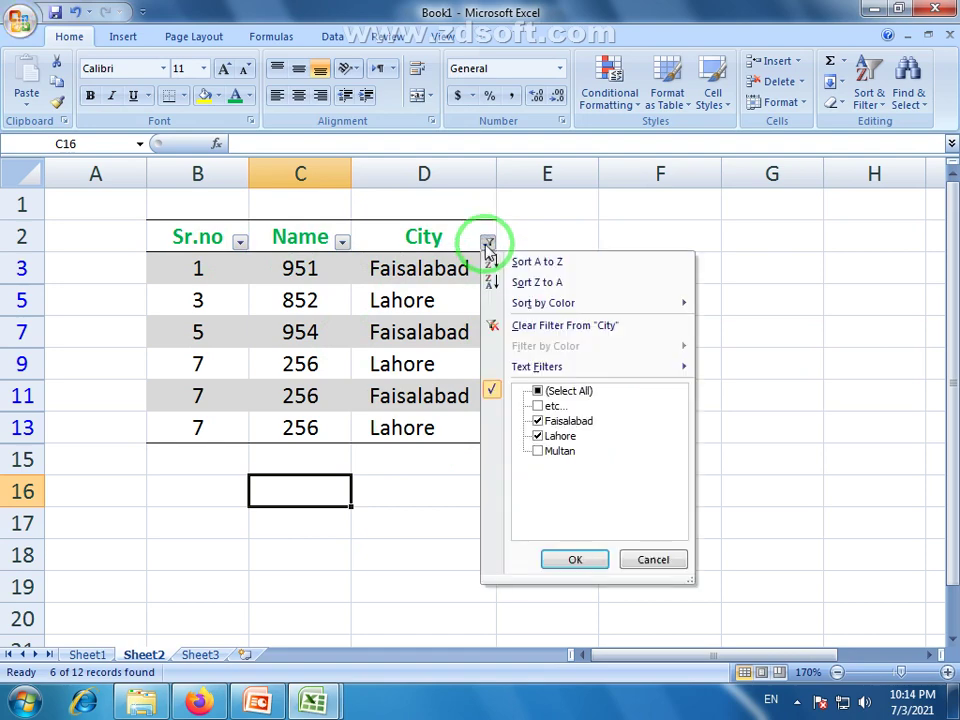
{"action": "left_click", "coordinate": [384, 242]}
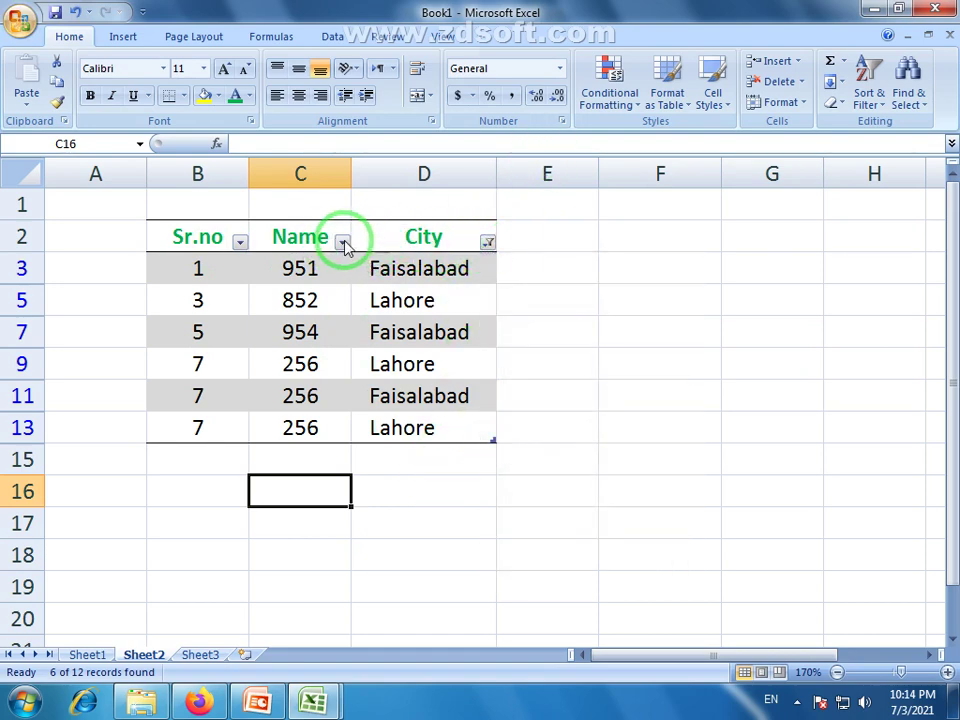
{"action": "left_click", "coordinate": [342, 242]}
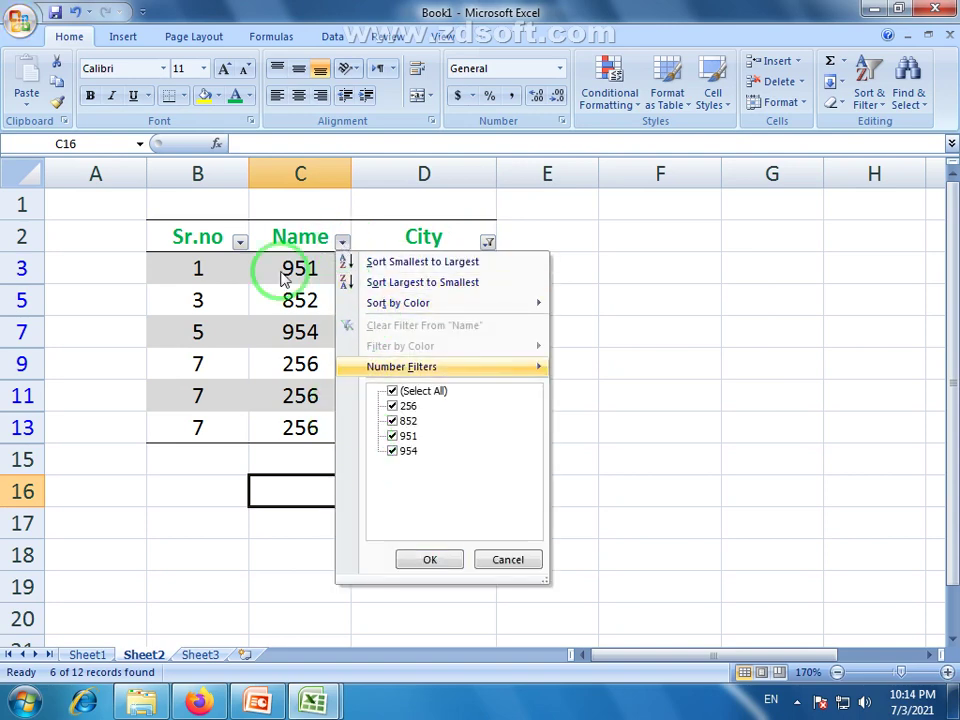
{"action": "left_click", "coordinate": [497, 558]}
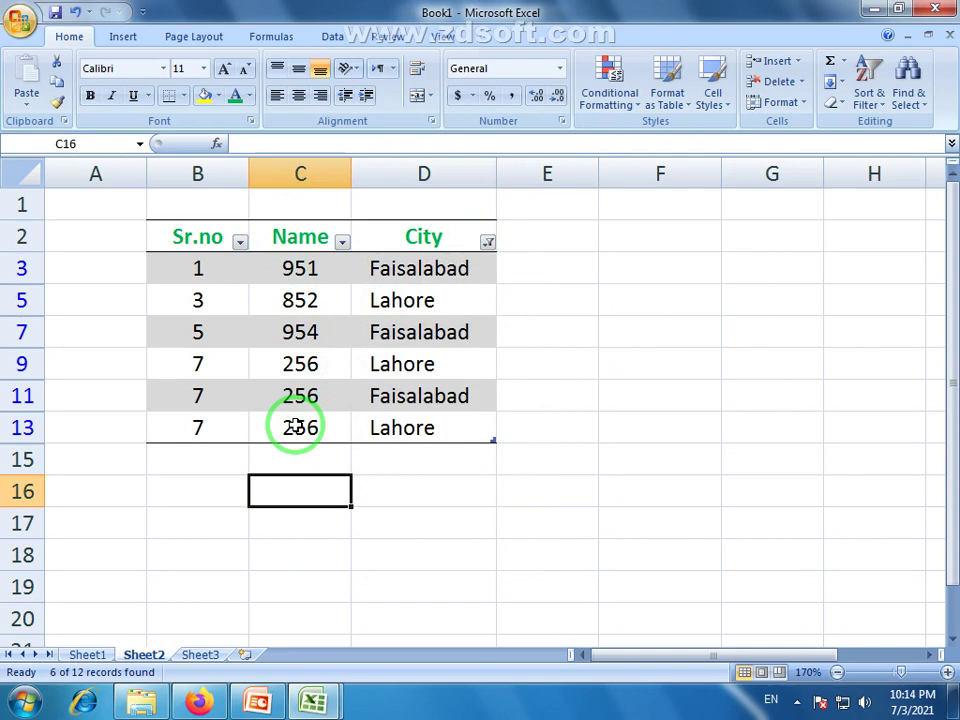
{"action": "left_click", "coordinate": [425, 468]}
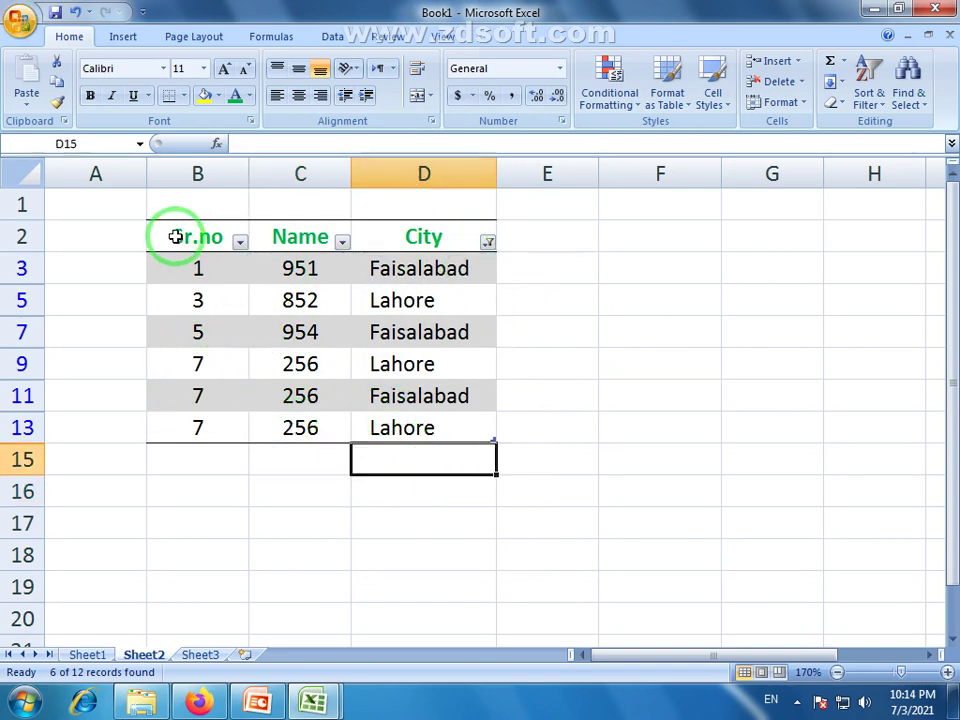
{"action": "left_click_drag", "start_coordinate": [171, 240], "coordinate": [425, 430]}
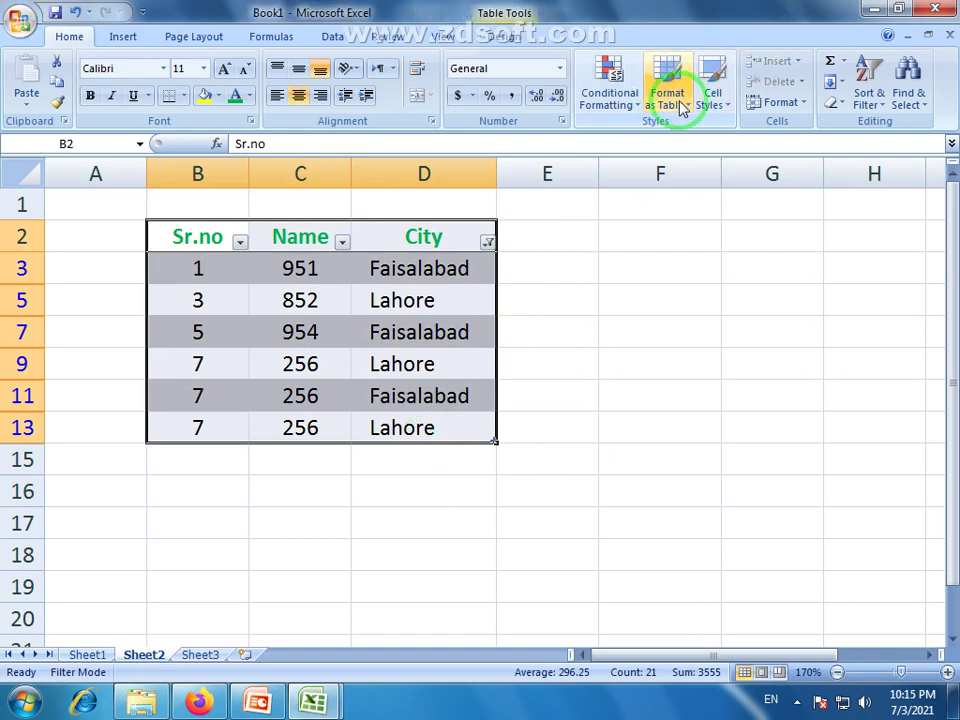
{"action": "left_click", "coordinate": [583, 366]}
Step: Enter the sample numbers 458, 752 and 954 in the visible cells G3, G5 and G7
{"action": "left_click_drag", "start_coordinate": [639, 656], "coordinate": [708, 656]}
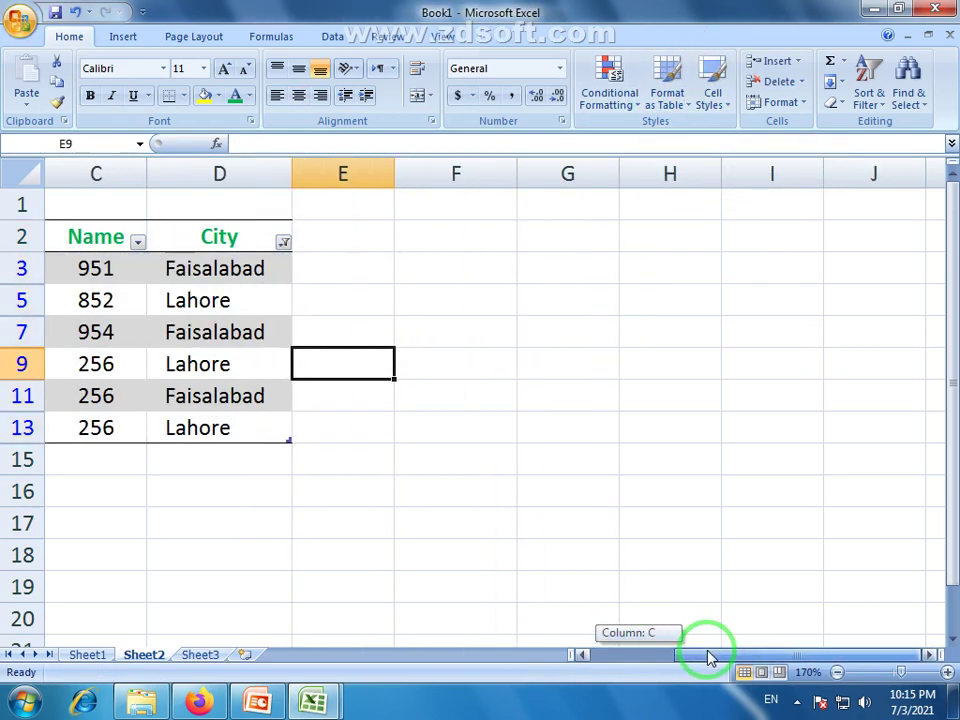
{"action": "left_click", "coordinate": [693, 656]}
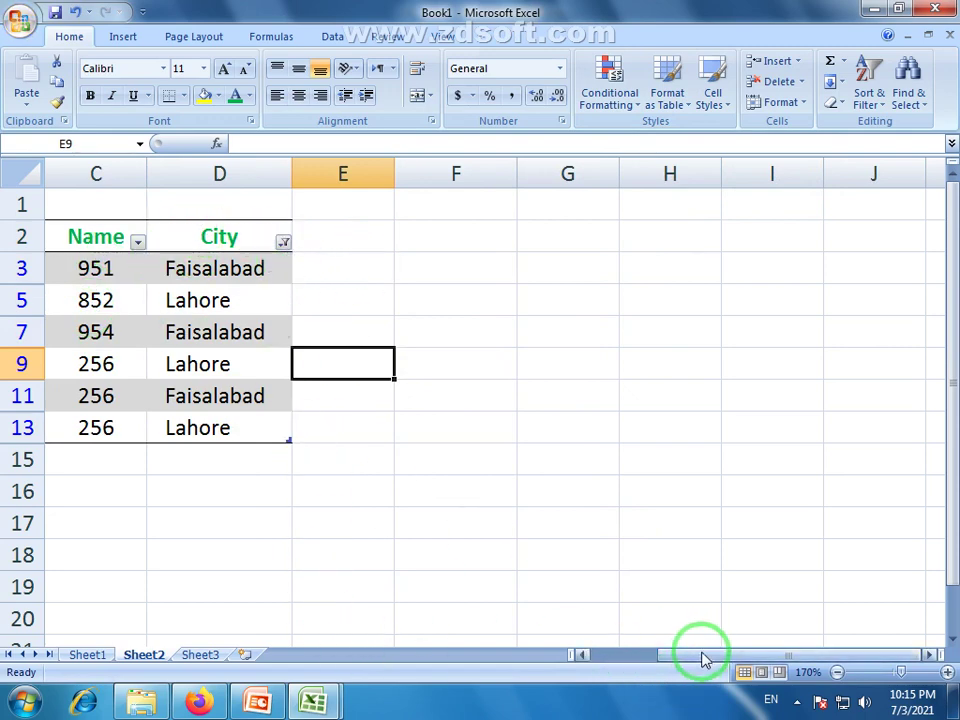
{"action": "left_click_drag", "start_coordinate": [700, 654], "coordinate": [626, 609]}
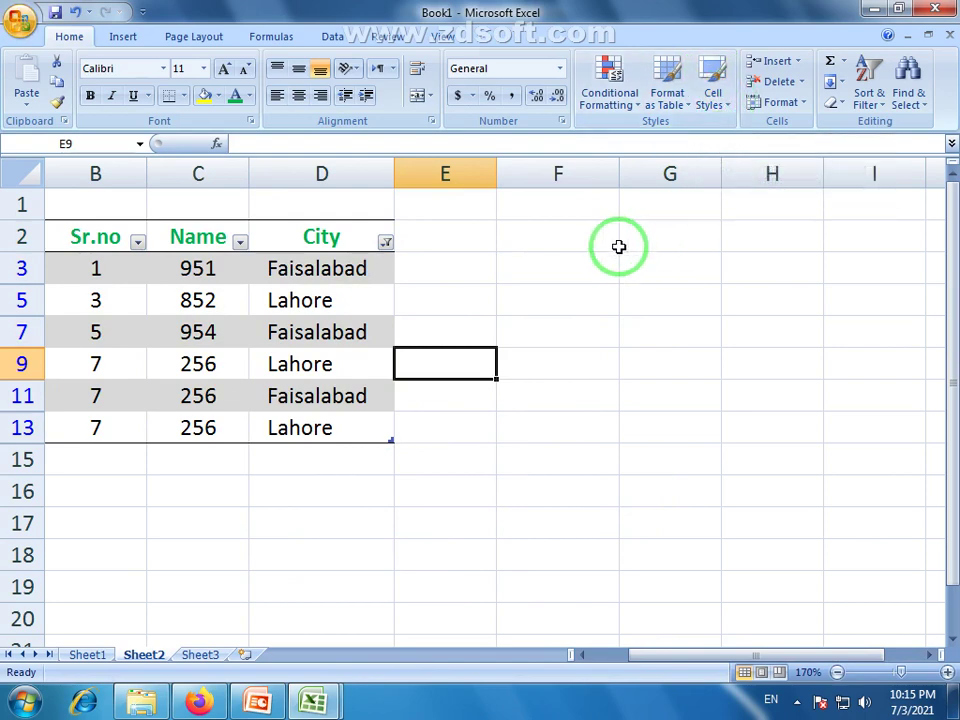
{"action": "left_click", "coordinate": [660, 274]}
{"action": "type", "text": "458"}
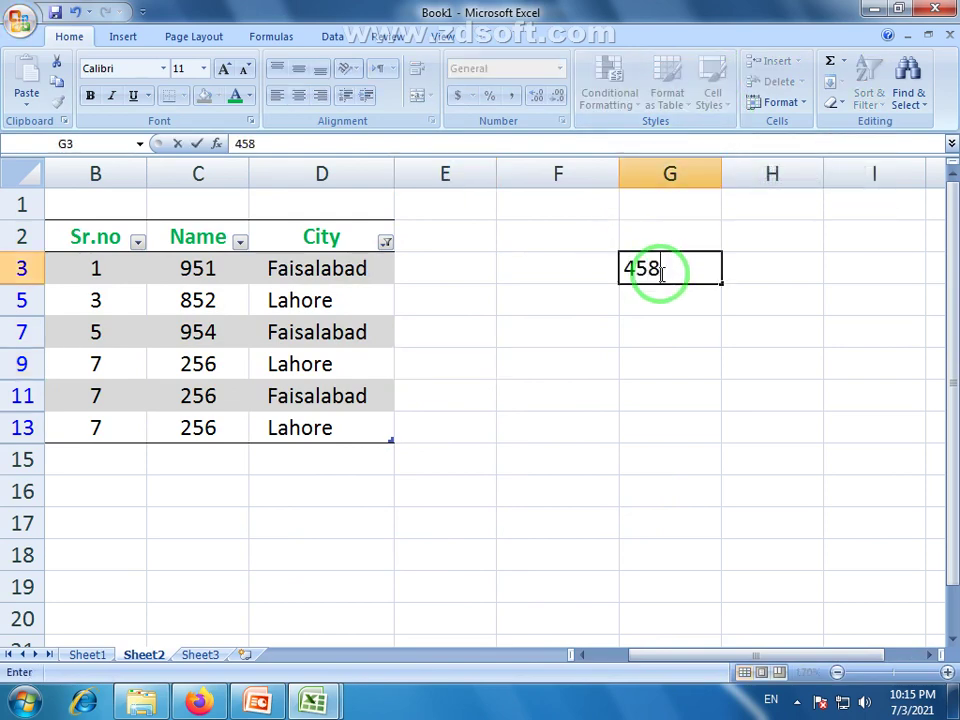
{"action": "key", "text": "Return"}
{"action": "type", "text": "7523"}
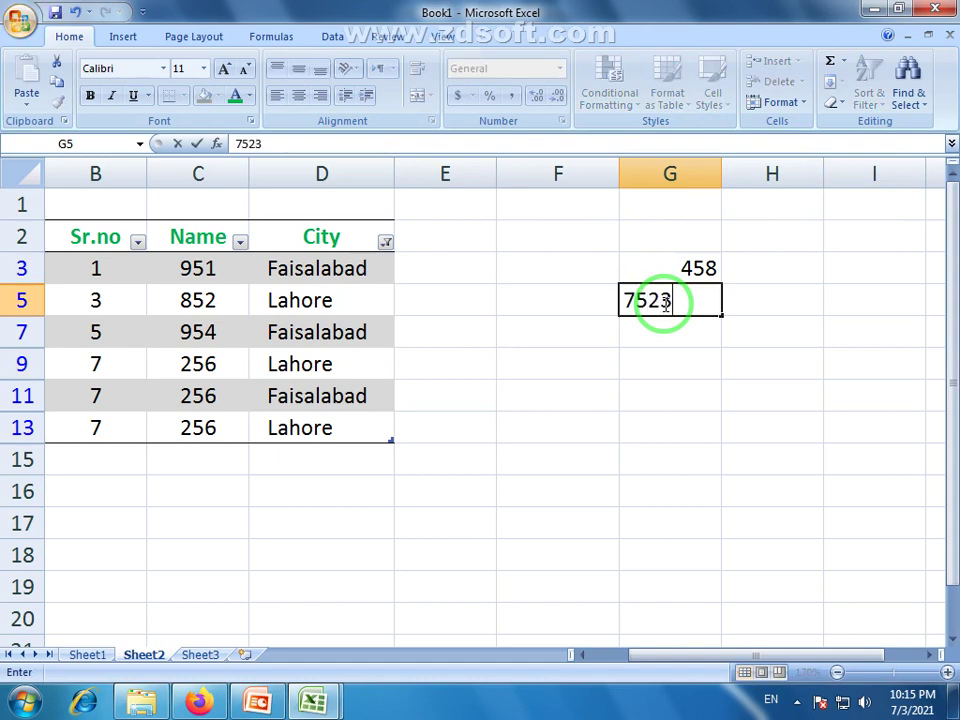
{"action": "key", "text": "Return"}
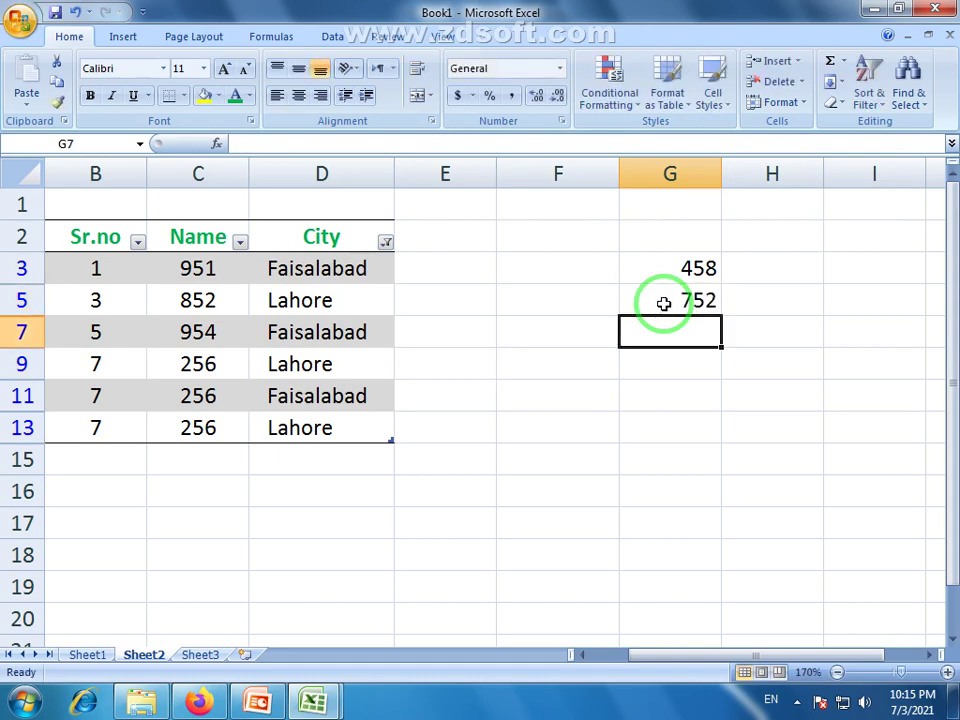
{"action": "type", "text": "954"}
{"action": "key", "text": "Return"}
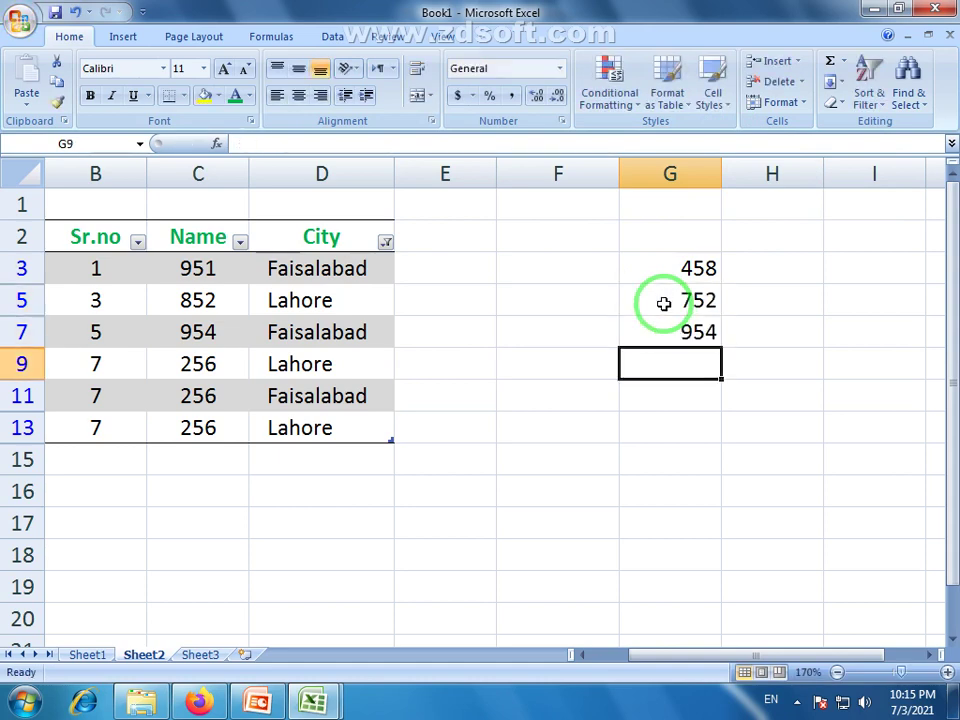
Step: Move the three sample numbers from column G to column AA, keeping them in rows 3 to 7
{"action": "left_click_drag", "start_coordinate": [711, 266], "coordinate": [723, 332]}
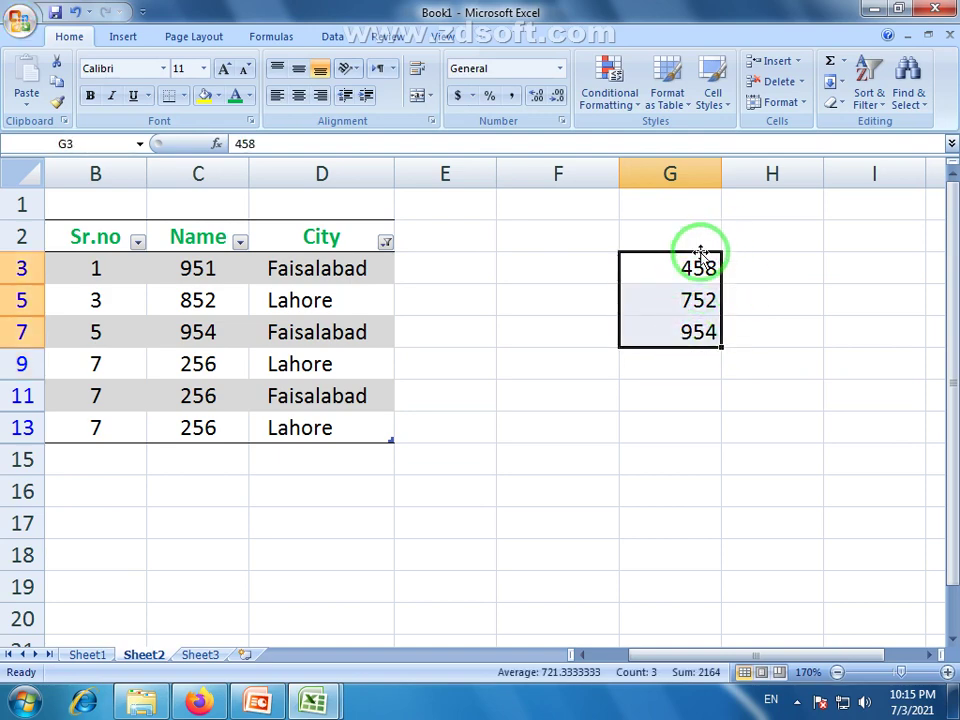
{"action": "left_click_drag", "start_coordinate": [701, 252], "coordinate": [760, 283]}
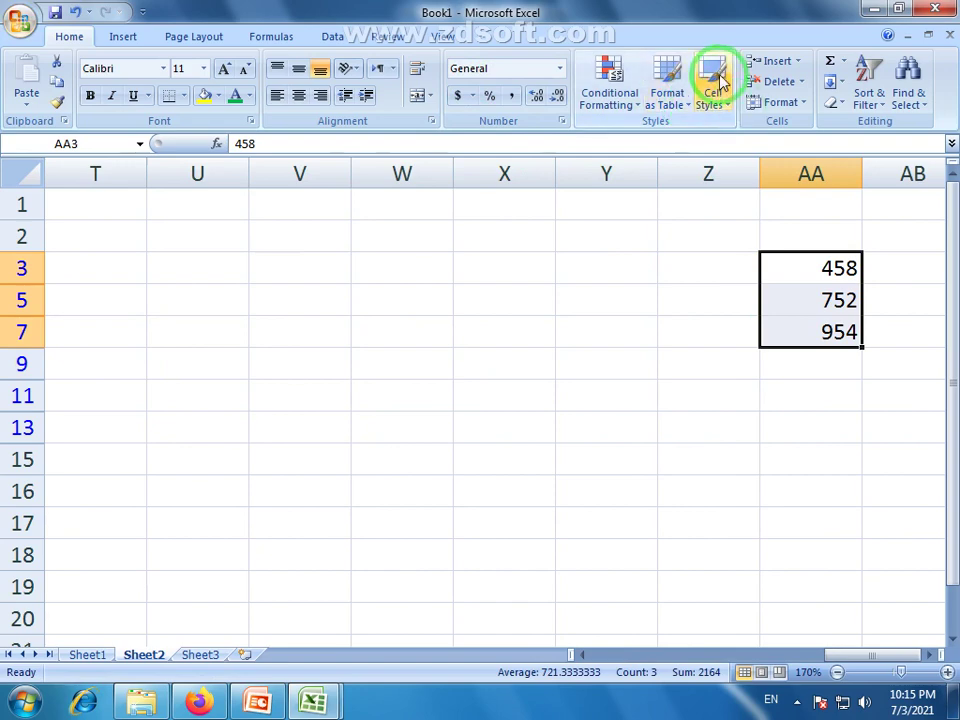
{"action": "left_click", "coordinate": [791, 466]}
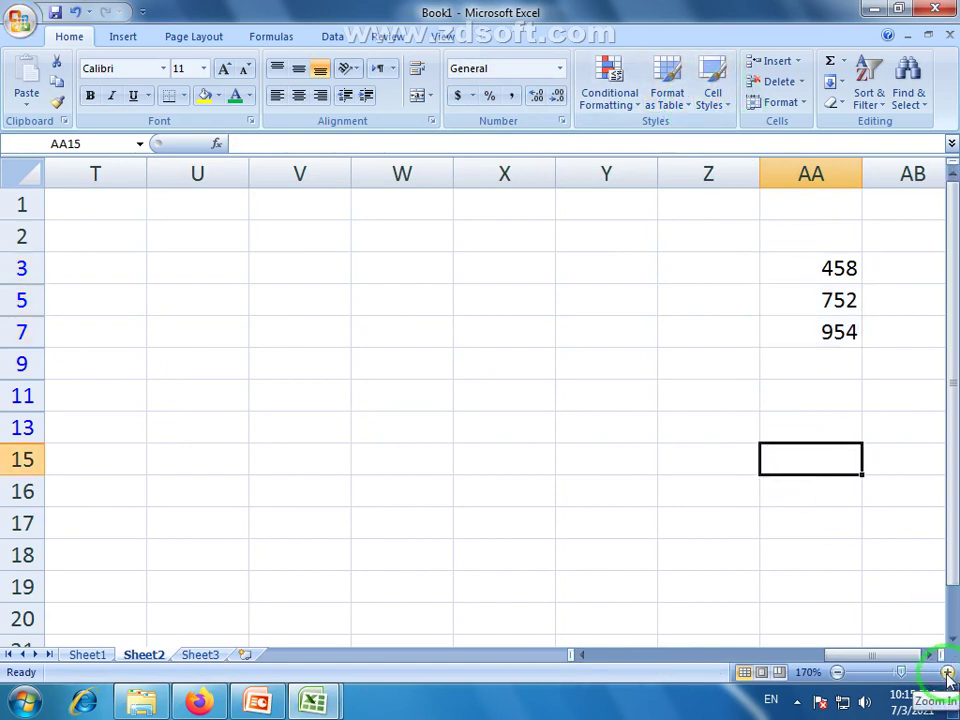
{"action": "left_click_drag", "start_coordinate": [800, 300], "coordinate": [880, 300]}
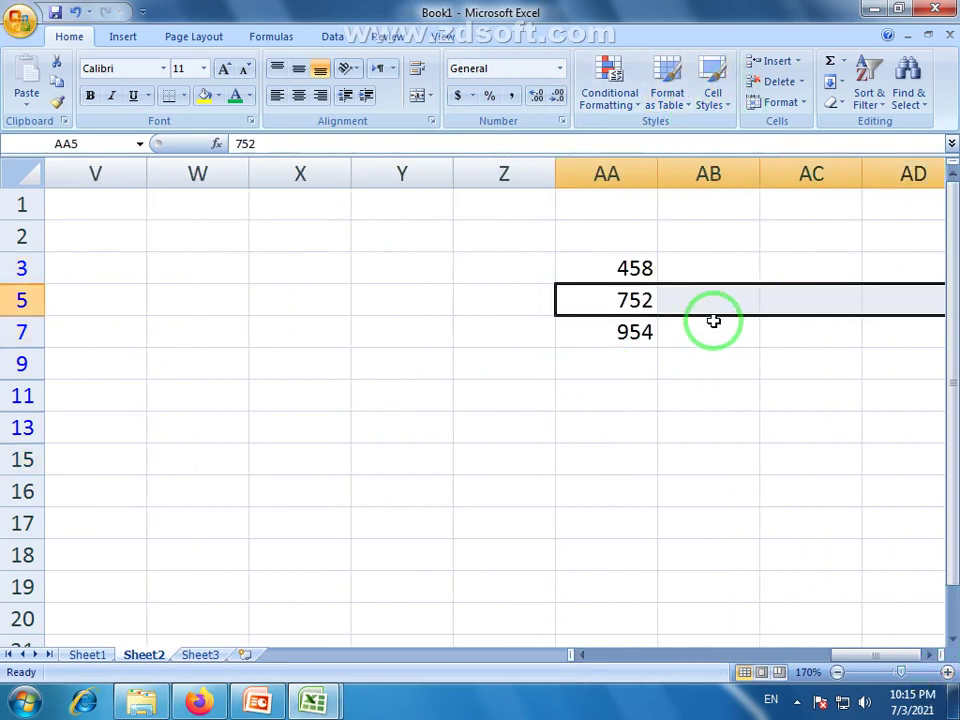
{"action": "left_click_drag", "start_coordinate": [713, 320], "coordinate": [620, 302]}
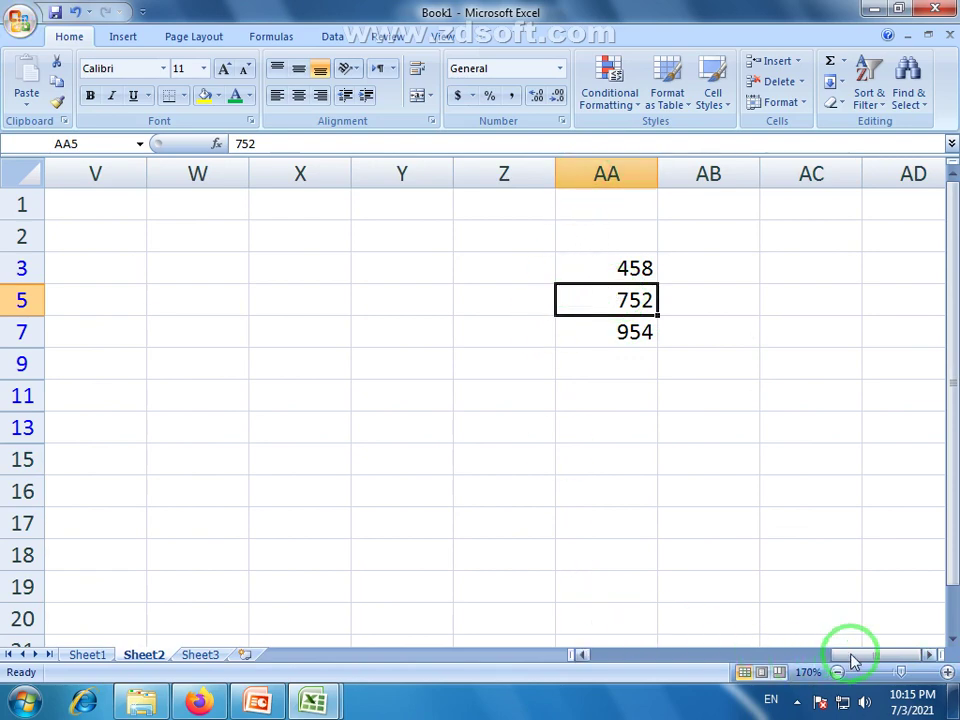
{"action": "left_click_drag", "start_coordinate": [853, 660], "coordinate": [837, 657]}
{"action": "left_click_drag", "start_coordinate": [705, 460], "coordinate": [810, 428]}
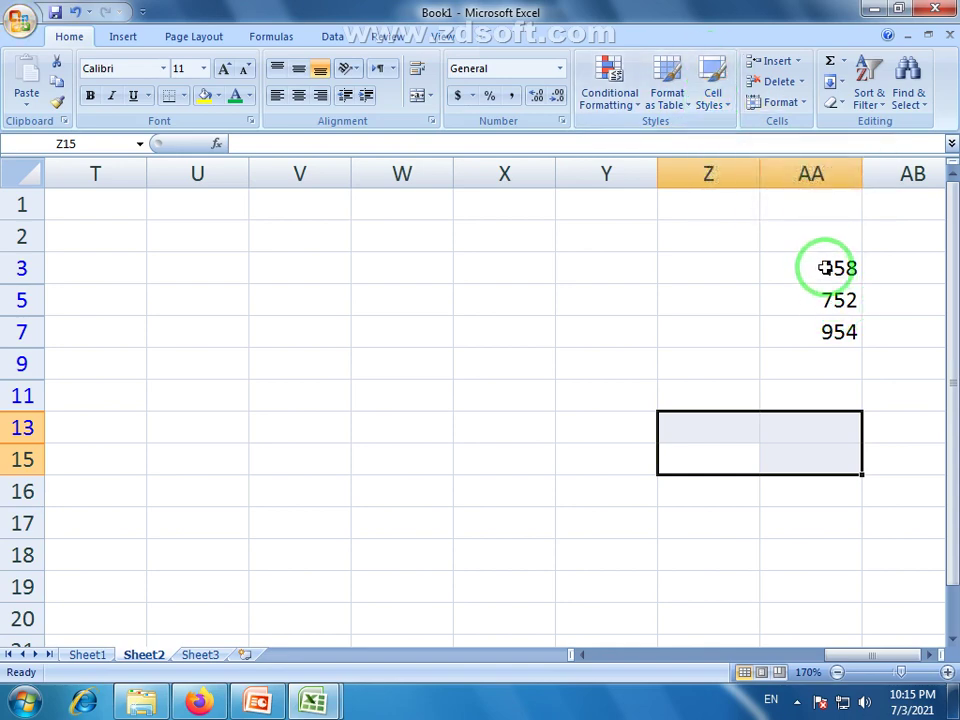
Step: Move the three sample numbers from column AA to U3:U7, clear of the area covered by the Cell Styles gallery
{"action": "left_click_drag", "start_coordinate": [825, 266], "coordinate": [836, 328]}
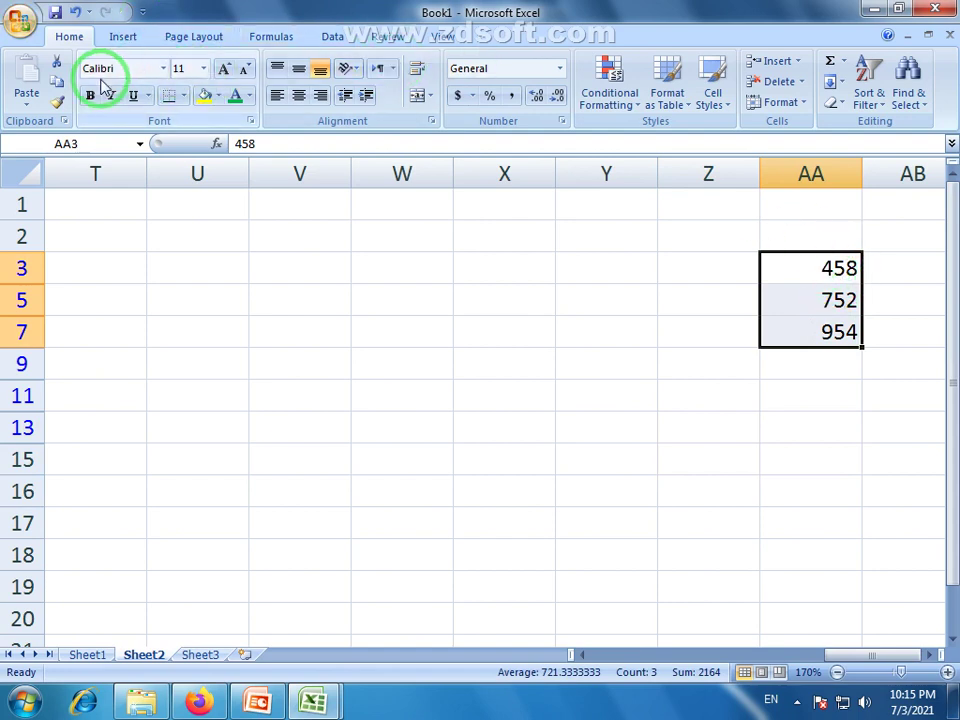
{"action": "left_click_drag", "start_coordinate": [797, 257], "coordinate": [810, 325]}
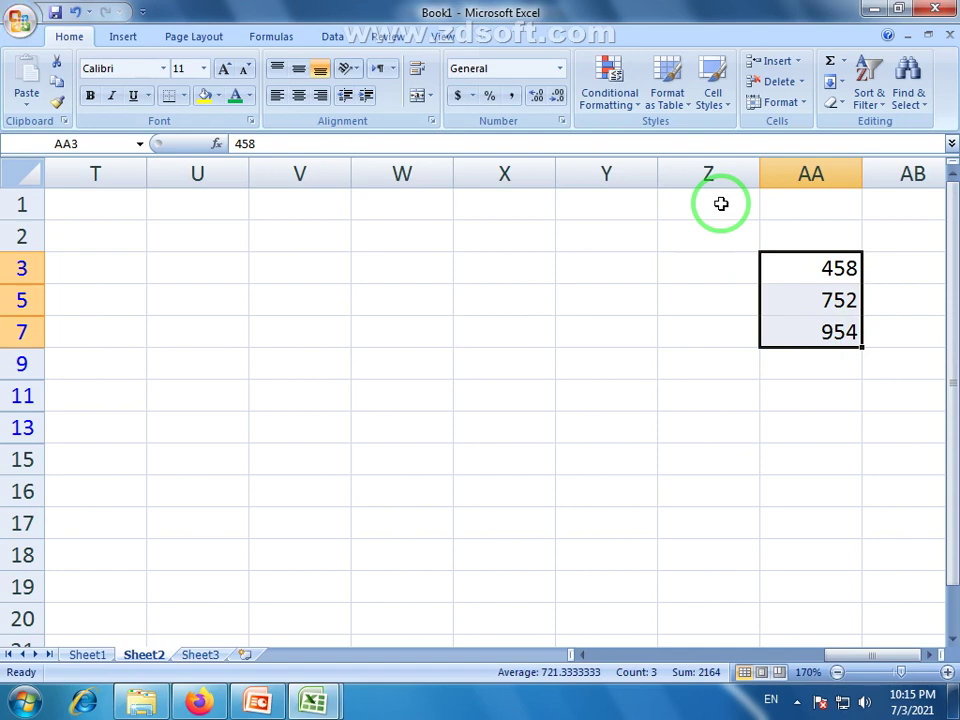
{"action": "left_click", "coordinate": [730, 110]}
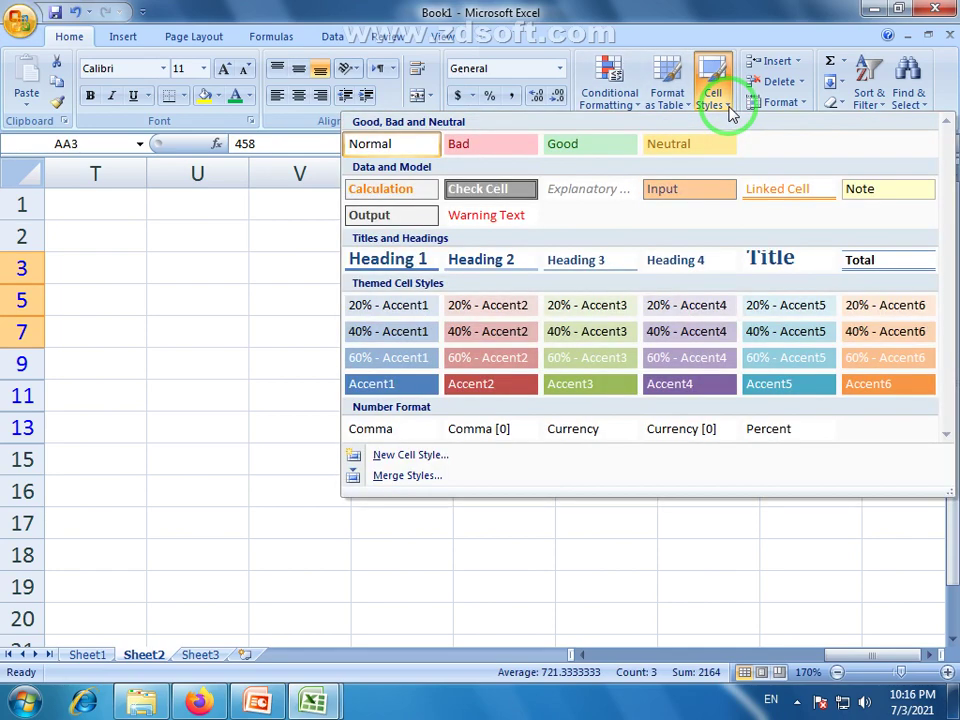
{"action": "left_click", "coordinate": [688, 551]}
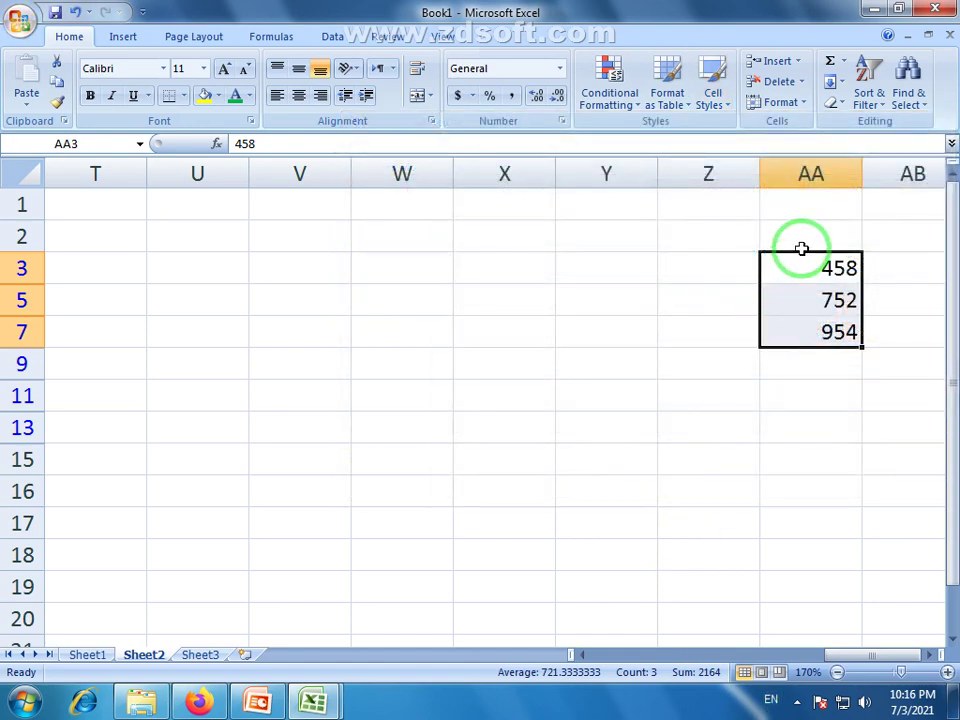
{"action": "left_click_drag", "start_coordinate": [802, 257], "coordinate": [168, 272]}
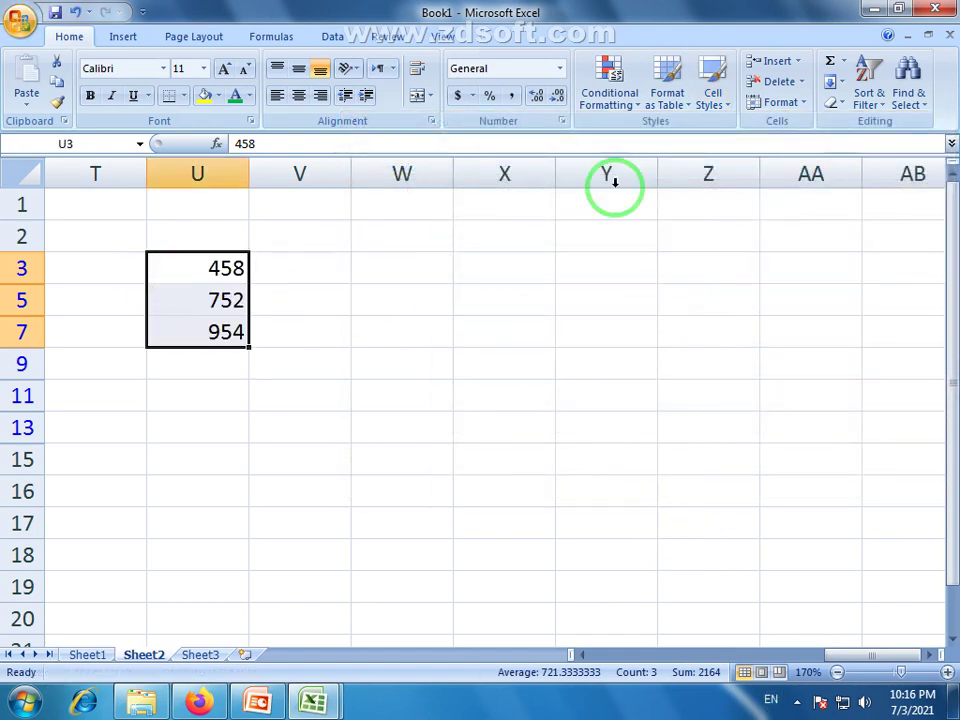
Step: Browse the Cell Styles gallery and preview styles such as Good on the sample numbers in column U
{"action": "left_click", "coordinate": [729, 111]}
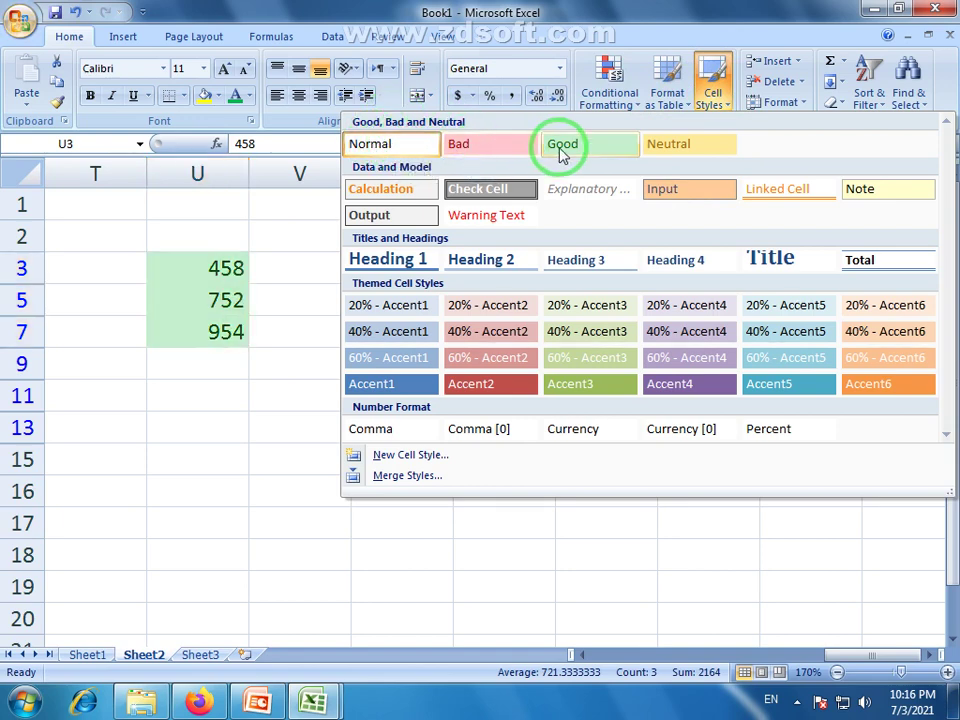
{"action": "left_click", "coordinate": [665, 152]}
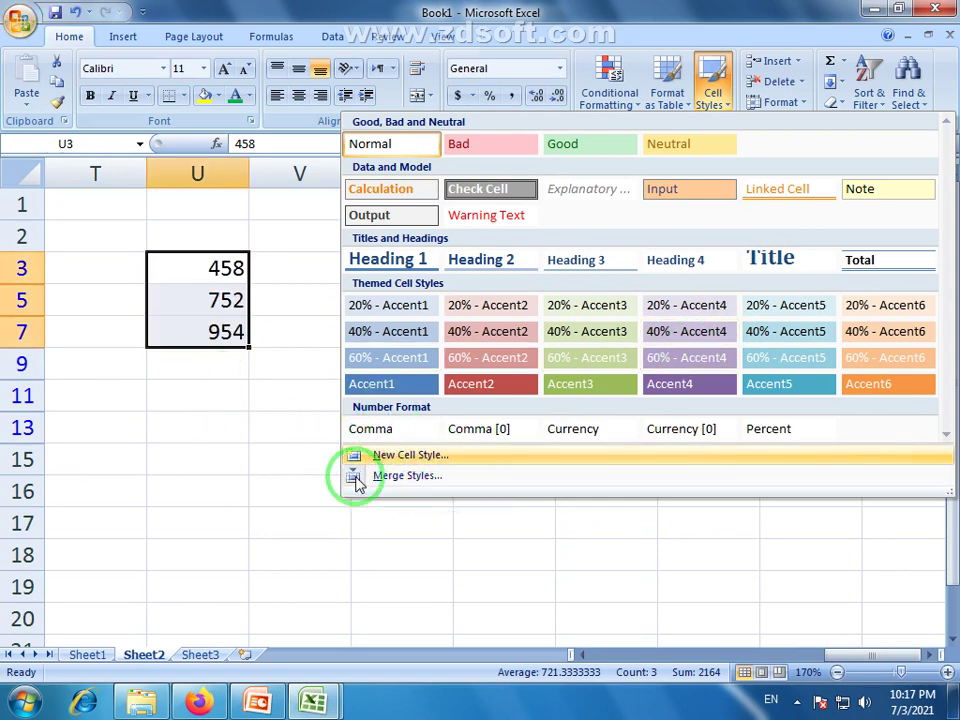
{"action": "left_click", "coordinate": [514, 543]}
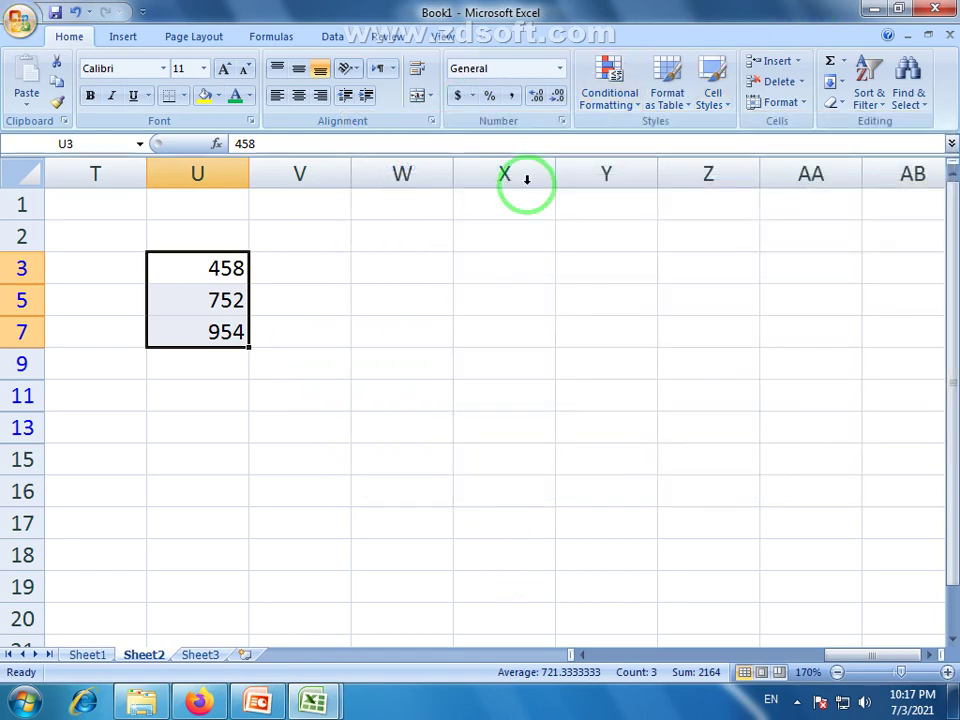
{"action": "left_click", "coordinate": [730, 113]}
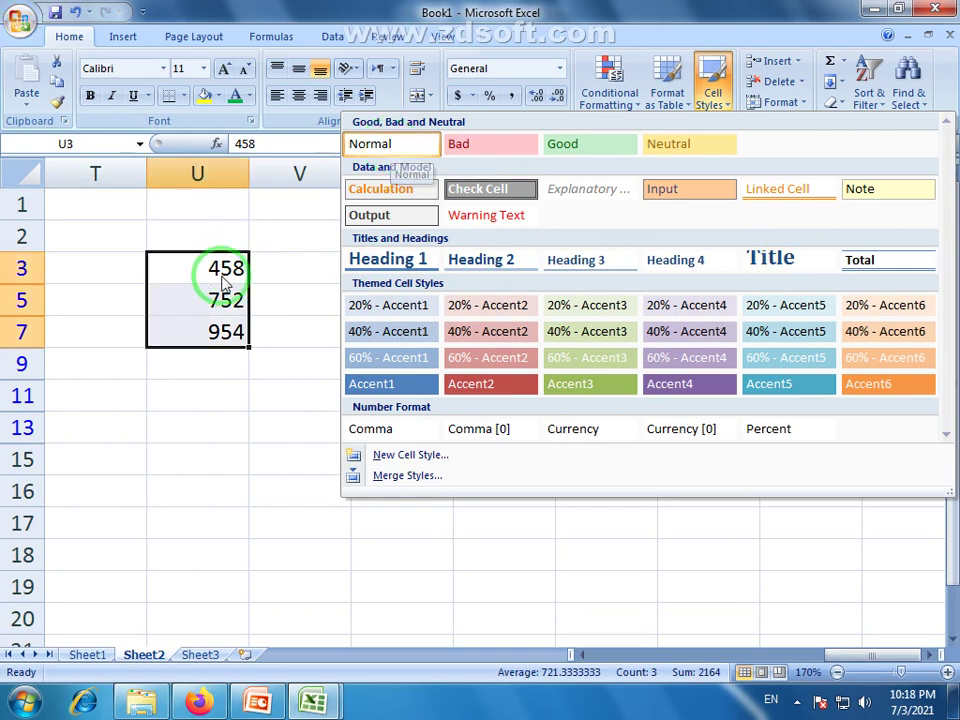
{"action": "left_click", "coordinate": [184, 231]}
{"action": "left_click_drag", "start_coordinate": [184, 231], "coordinate": [674, 250]}
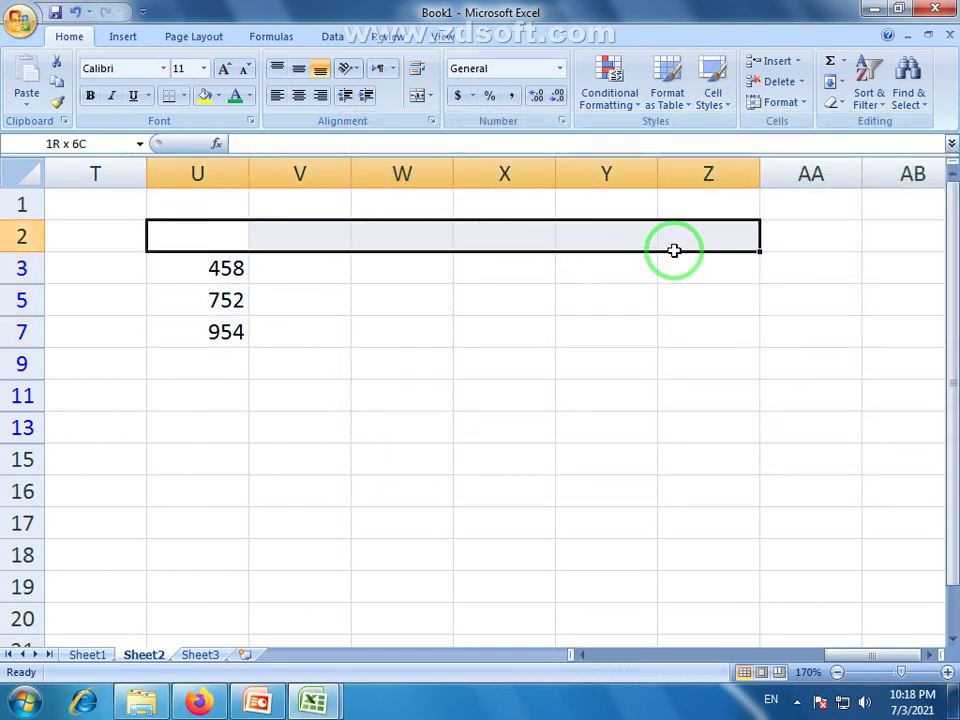
{"action": "left_click_drag", "start_coordinate": [840, 656], "coordinate": [600, 656]}
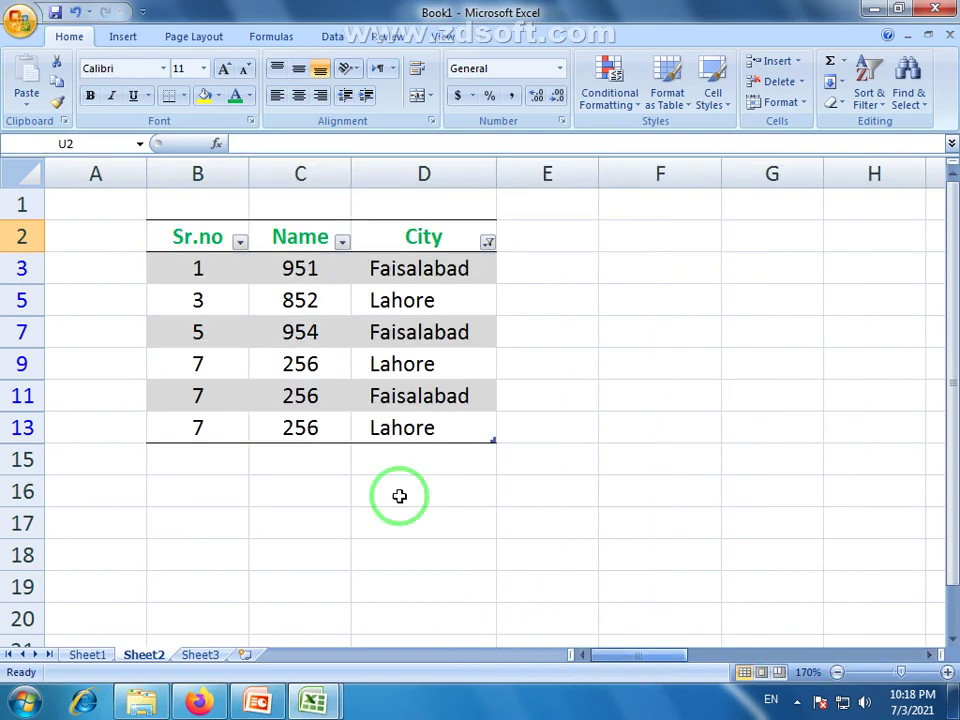
Step: Preview heading cell styles such as Heading 3 on the table's header cells B2:D2 without applying any
{"action": "left_click_drag", "start_coordinate": [182, 238], "coordinate": [396, 231]}
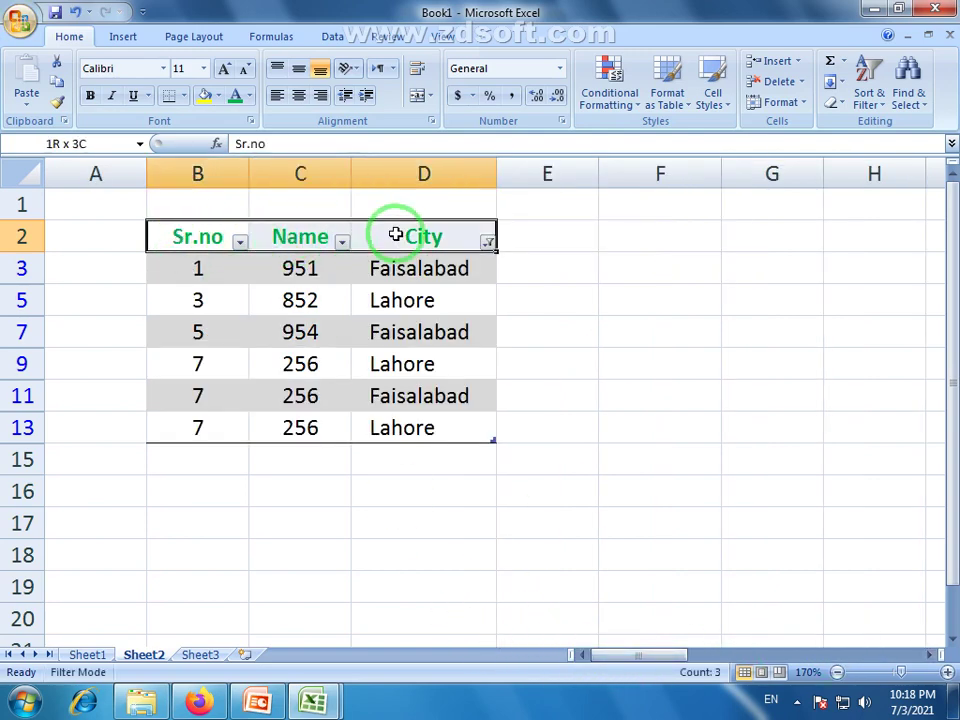
{"action": "left_click", "coordinate": [728, 110]}
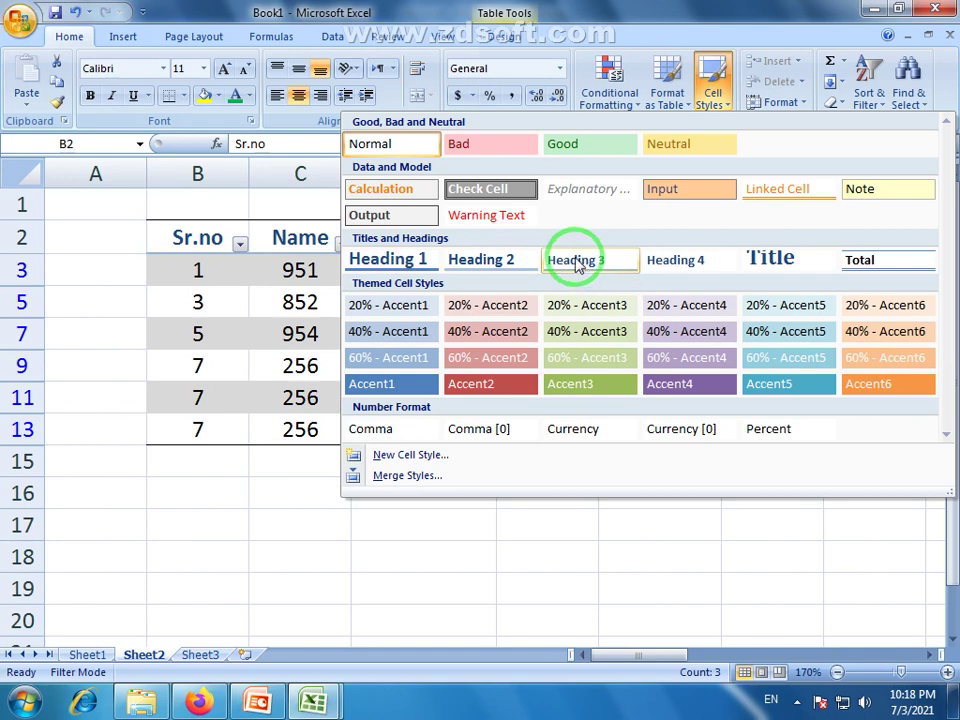
{"action": "left_click", "coordinate": [464, 584]}
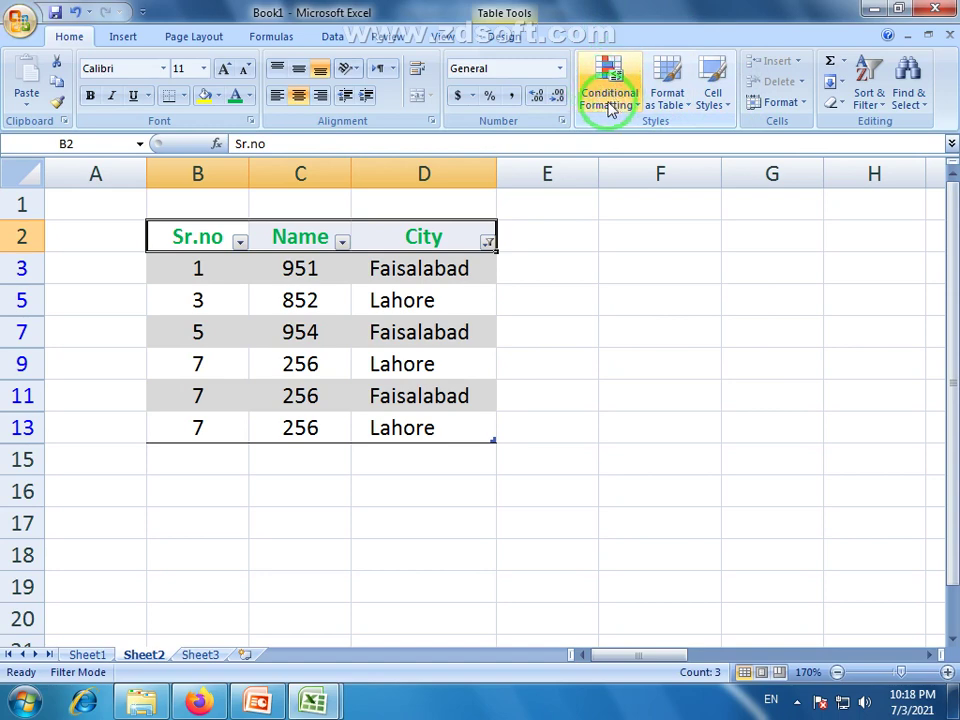
{"action": "left_click", "coordinate": [638, 107]}
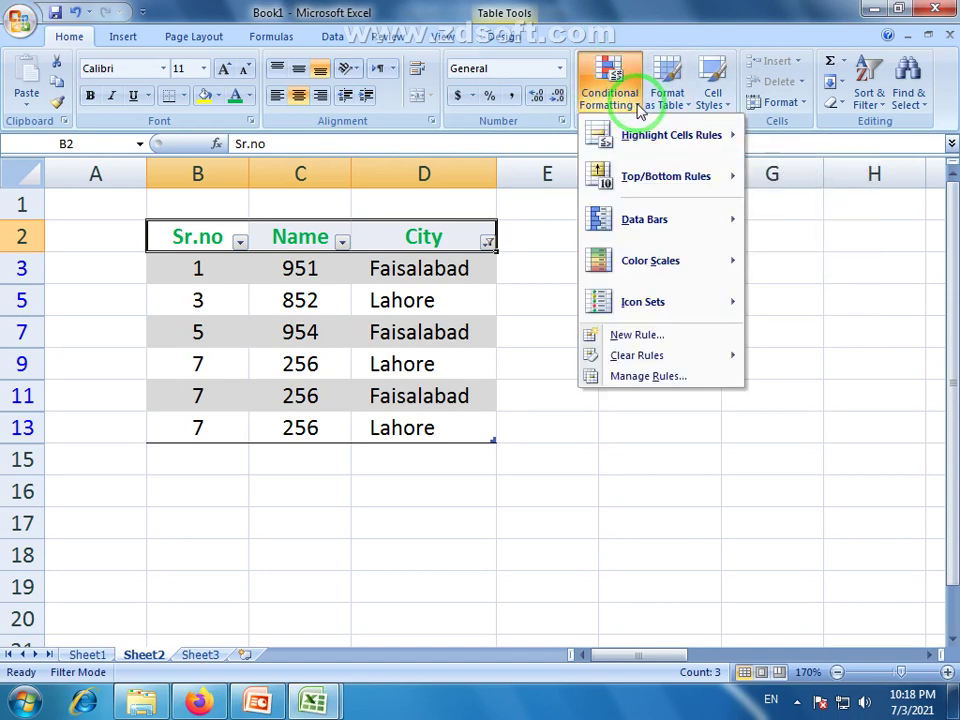
{"action": "left_click", "coordinate": [643, 135]}
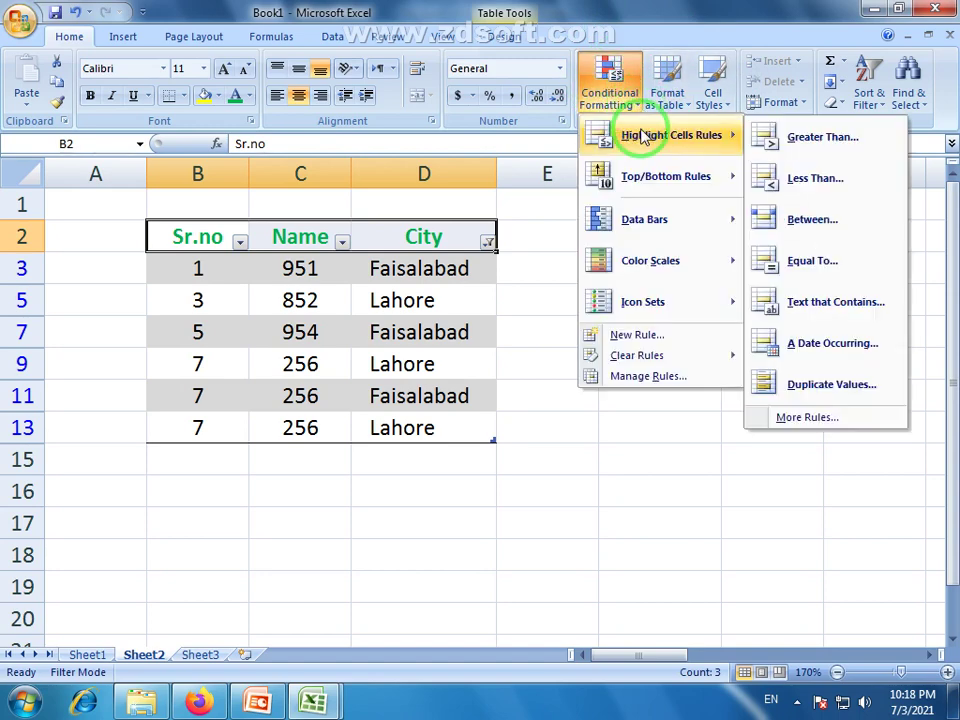
{"action": "left_click", "coordinate": [690, 108]}
{"action": "left_click", "coordinate": [697, 10]}
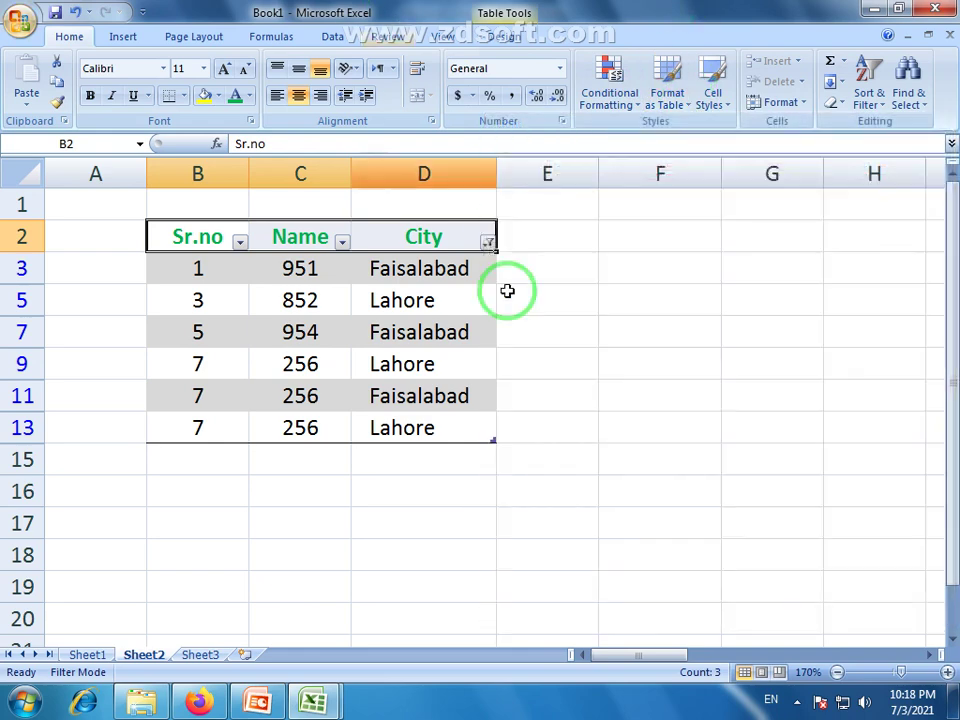
{"action": "left_click", "coordinate": [510, 500]}
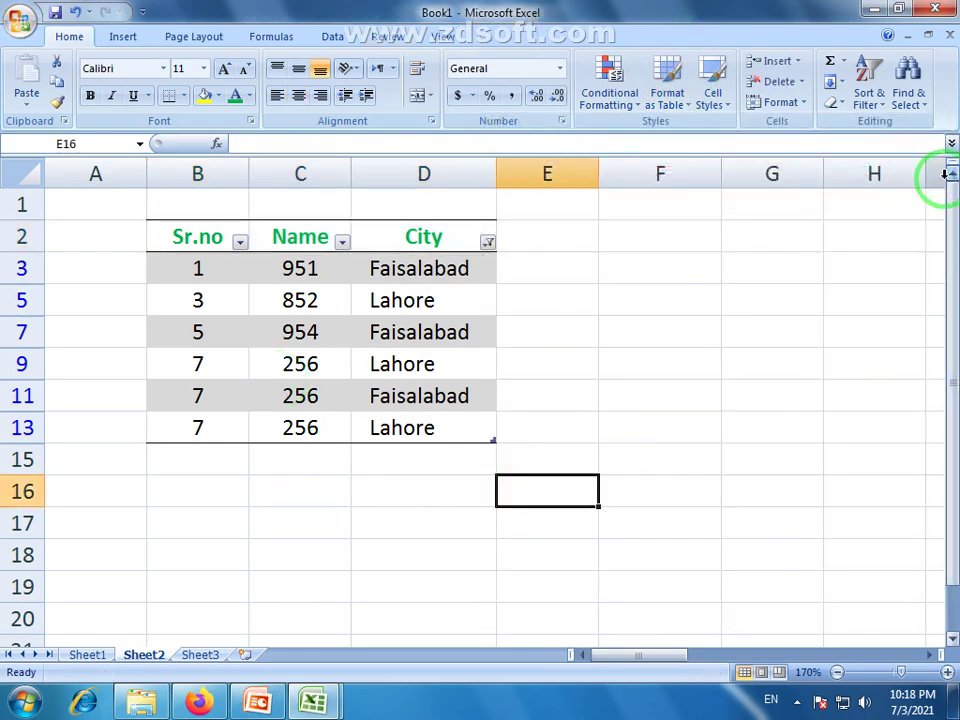